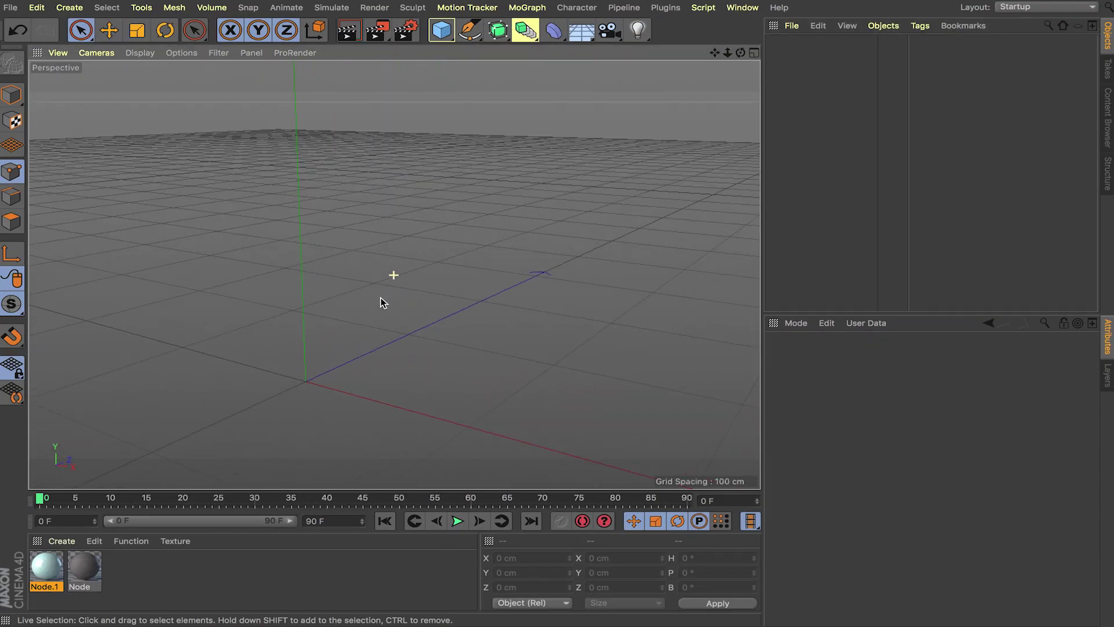
# Orbit, pan and zoom the empty viewport to frame the scene origin.
pyautogui.keyDown('alt'); pyautogui.moveTo(360, 345); pyautogui.dragTo(379, 332); pyautogui.keyUp('alt')
pyautogui.scroll(5, 409, 332)
pyautogui.scroll(-10, 380, 332)
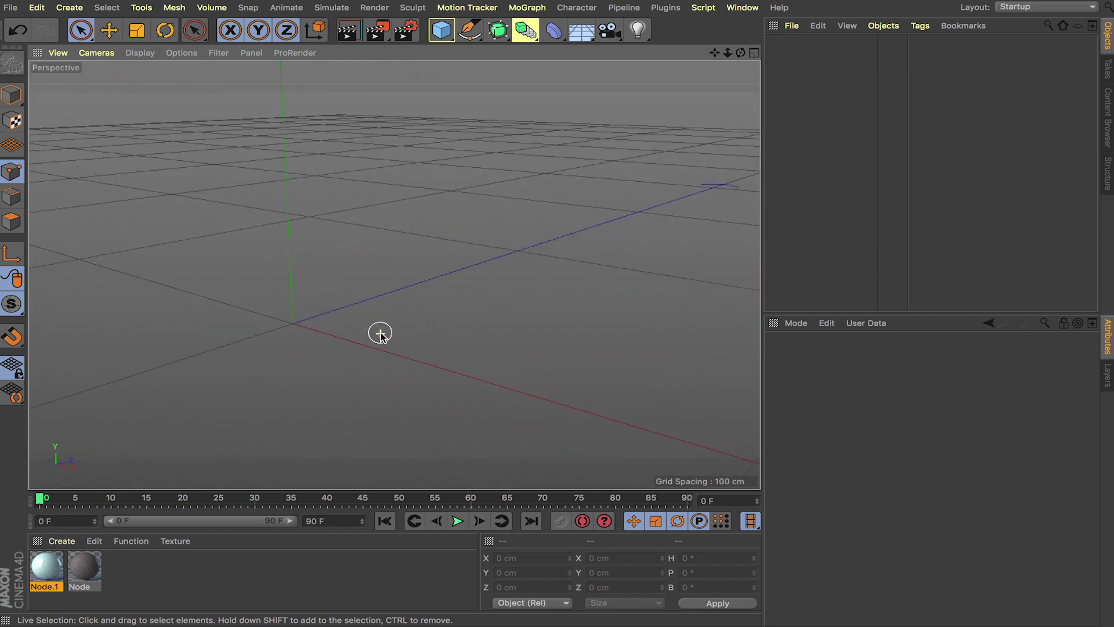
pyautogui.scroll(6, 380, 334)
pyautogui.keyDown('alt'); pyautogui.moveTo(305, 310); pyautogui.dragTo(456, 352, button='middle'); pyautogui.keyUp('alt')
pyautogui.scroll(-4, 409, 341)
pyautogui.moveTo(415, 341)
pyautogui.keyDown('alt'); pyautogui.mouseDown()
pyautogui.moveTo(495, 333)
pyautogui.moveTo(472, 343)
pyautogui.mouseUp(); pyautogui.keyUp('alt')
pyautogui.moveTo(479, 293)
pyautogui.keyDown('alt'); pyautogui.mouseDown()
pyautogui.moveTo(469, 312)
pyautogui.moveTo(416, 316)
pyautogui.moveTo(426, 306)
pyautogui.moveTo(331, 258)
pyautogui.moveTo(351, 273)
pyautogui.moveTo(388, 269)
pyautogui.moveTo(351, 274)
pyautogui.moveTo(350, 251)
pyautogui.moveTo(374, 262)
pyautogui.mouseUp(); pyautogui.keyUp('alt')
pyautogui.scroll(-5, 374, 262)
pyautogui.keyDown('alt'); pyautogui.moveTo(415, 290); pyautogui.dragTo(412, 315); pyautogui.keyUp('alt')
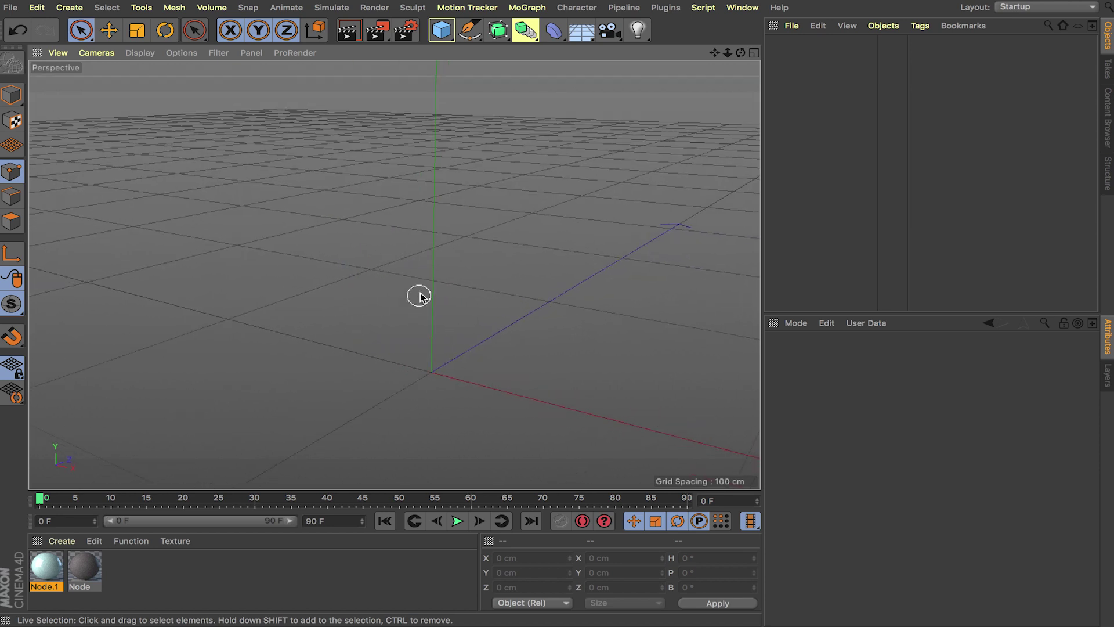
# Add a 400 cm Plane and reduce its width and height segments to 1.
pyautogui.click(443, 33)
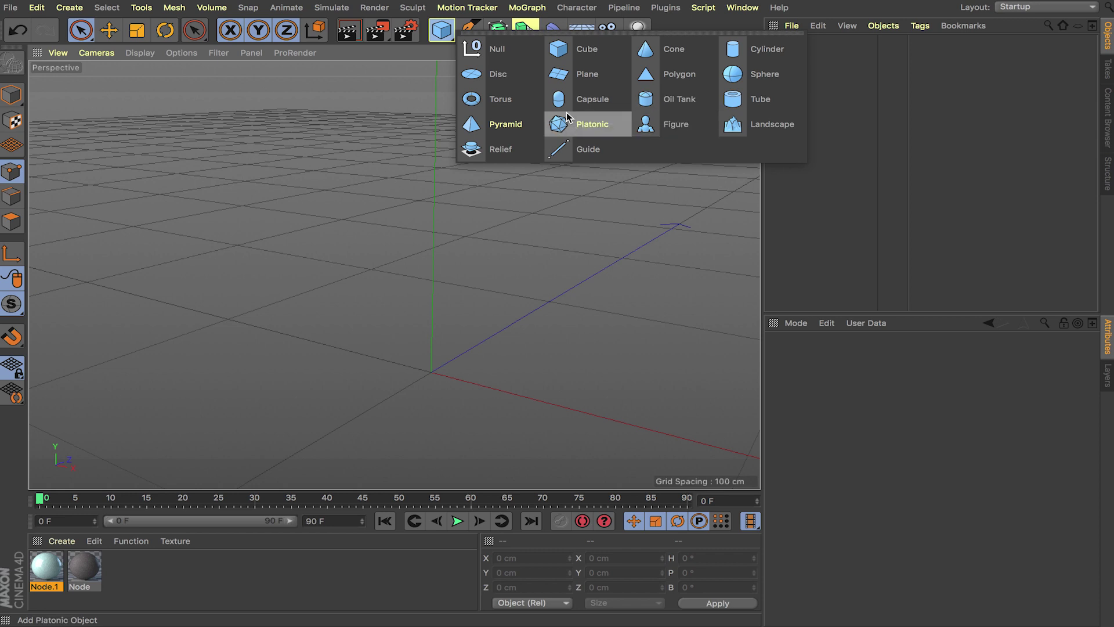
pyautogui.click(574, 80)
pyautogui.keyDown('alt'); pyautogui.moveTo(488, 255); pyautogui.dragTo(461, 254); pyautogui.keyUp('alt')
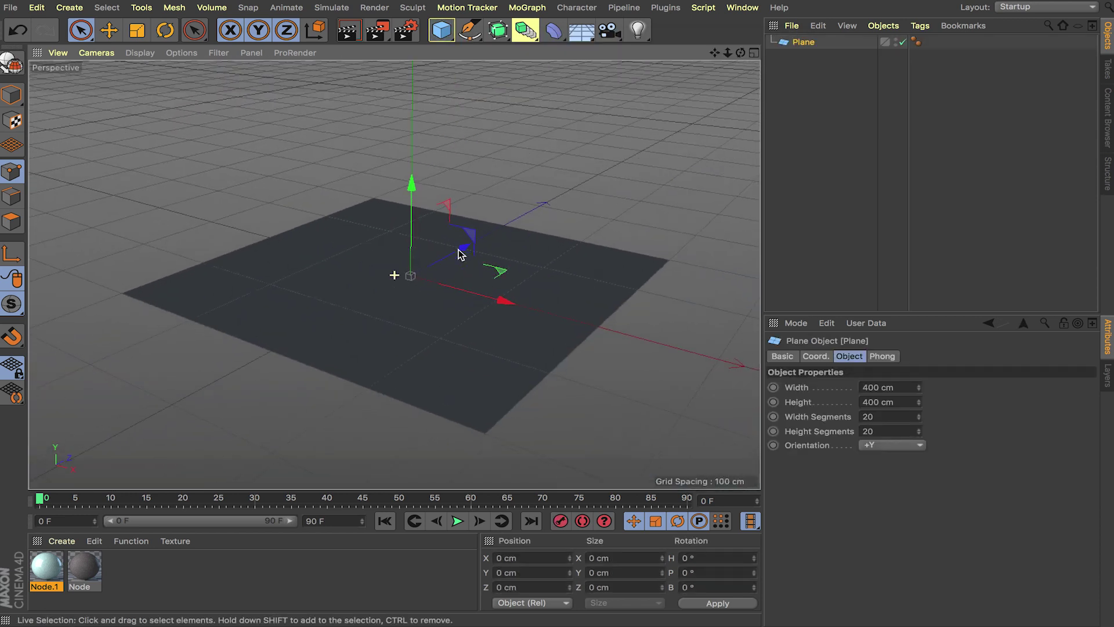
pyautogui.click(885, 414)
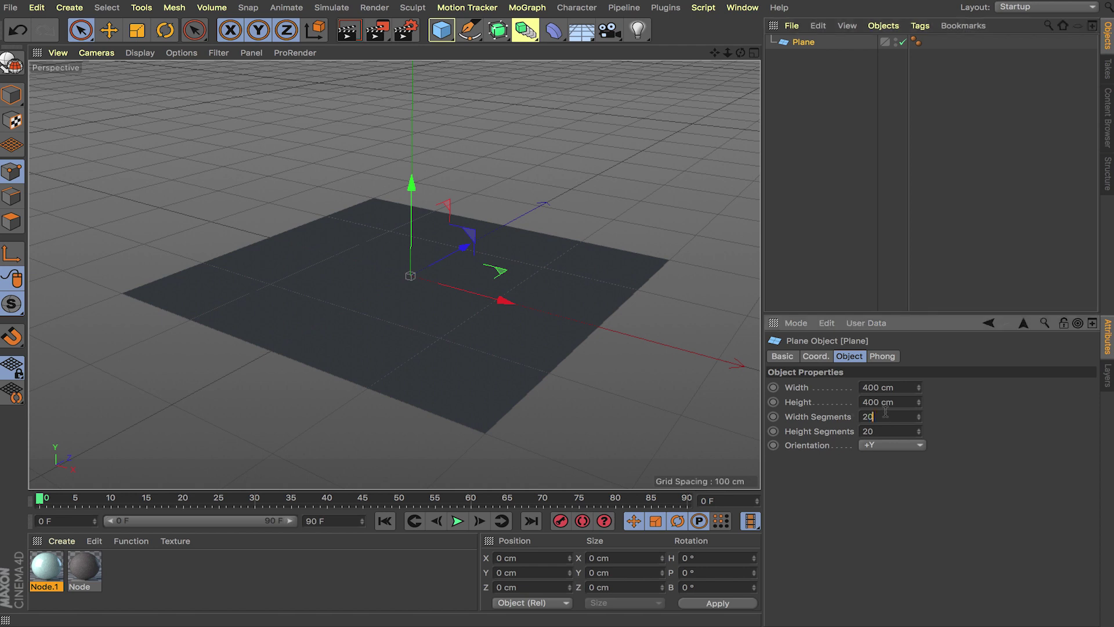
pyautogui.click(811, 122)
pyautogui.click(801, 43)
# Make the plane editable, push its back edge out along Z and extrude it up into a wall.
pyautogui.press('c')
pyautogui.keyDown('alt'); pyautogui.moveTo(572, 193); pyautogui.dragTo(554, 196); pyautogui.keyUp('alt')
pyautogui.click(80, 30)
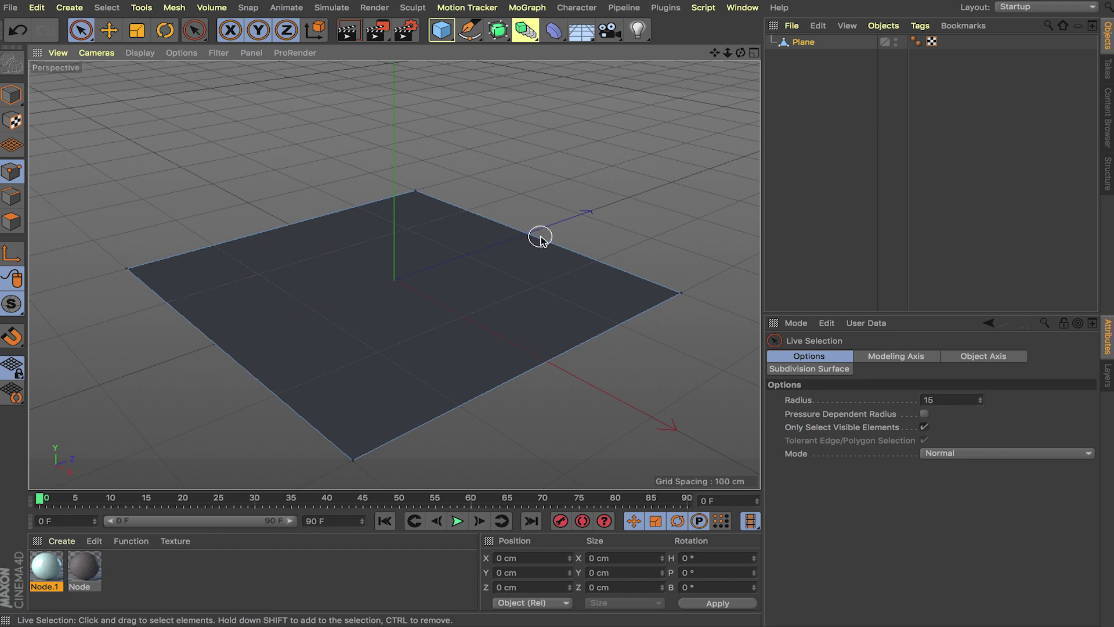
pyautogui.click(11, 196)
pyautogui.click(567, 248)
pyautogui.keyDown('alt'); pyautogui.moveTo(604, 244); pyautogui.dragTo(509, 173); pyautogui.keyUp('alt')
pyautogui.moveTo(455, 236); pyautogui.dragTo(493, 240)
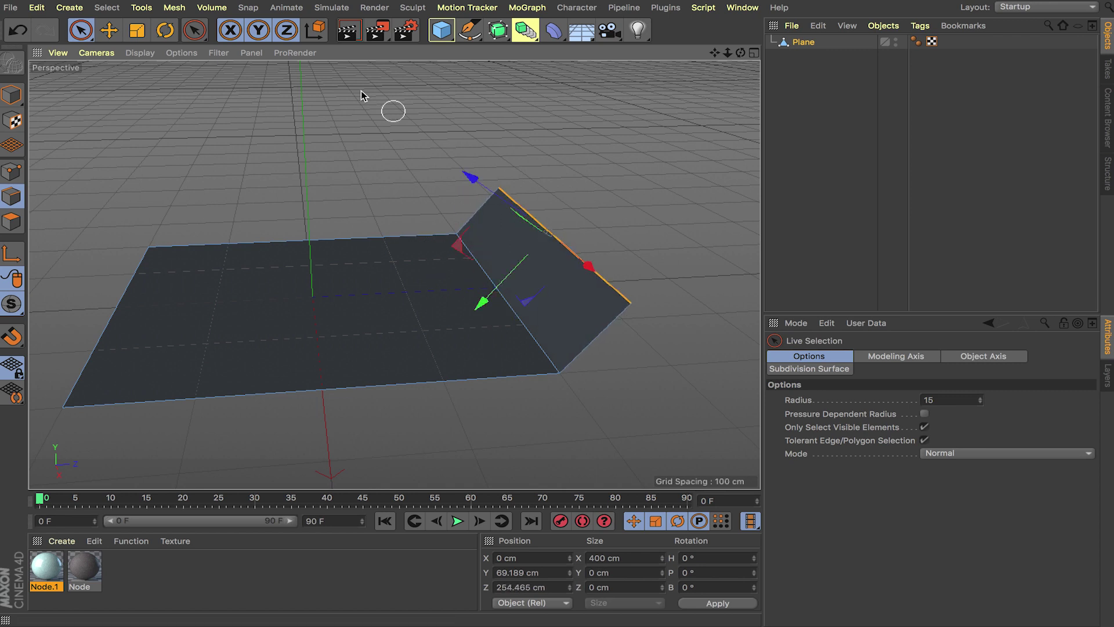
pyautogui.keyDown('ctrl'); pyautogui.moveTo(560, 166); pyautogui.dragTo(561, 58); pyautogui.keyUp('ctrl')
# Reframe the folded shell, select its left side edges and show the four-view layout.
pyautogui.keyDown('alt'); pyautogui.moveTo(498, 217); pyautogui.dragTo(564, 214); pyautogui.keyUp('alt')
pyautogui.scroll(-4, 565, 214)
pyautogui.keyDown('alt'); pyautogui.moveTo(584, 219); pyautogui.dragTo(526, 279, button='middle'); pyautogui.keyUp('alt')
pyautogui.scroll(4, 582, 254)
pyautogui.scroll(-4, 525, 279)
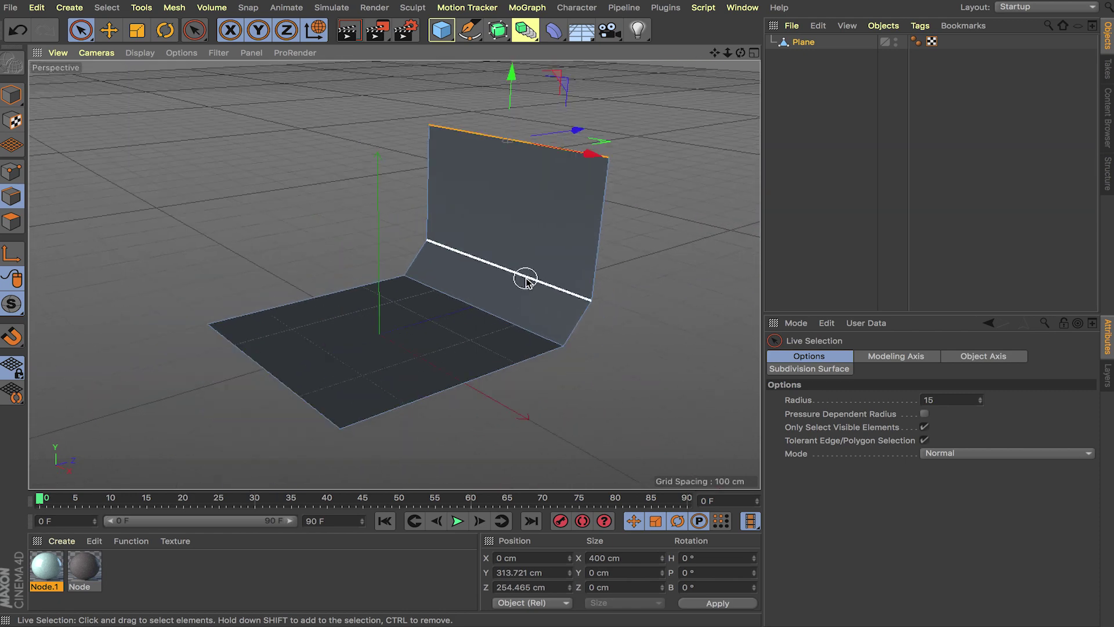
pyautogui.click(426, 181)
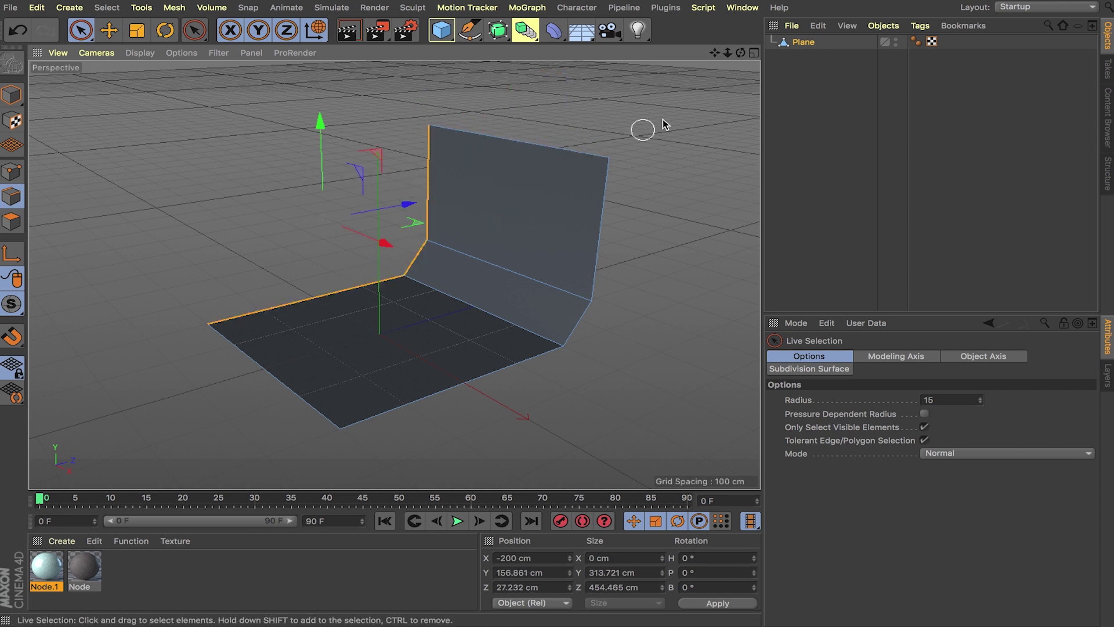
pyautogui.middleClick(679, 145)
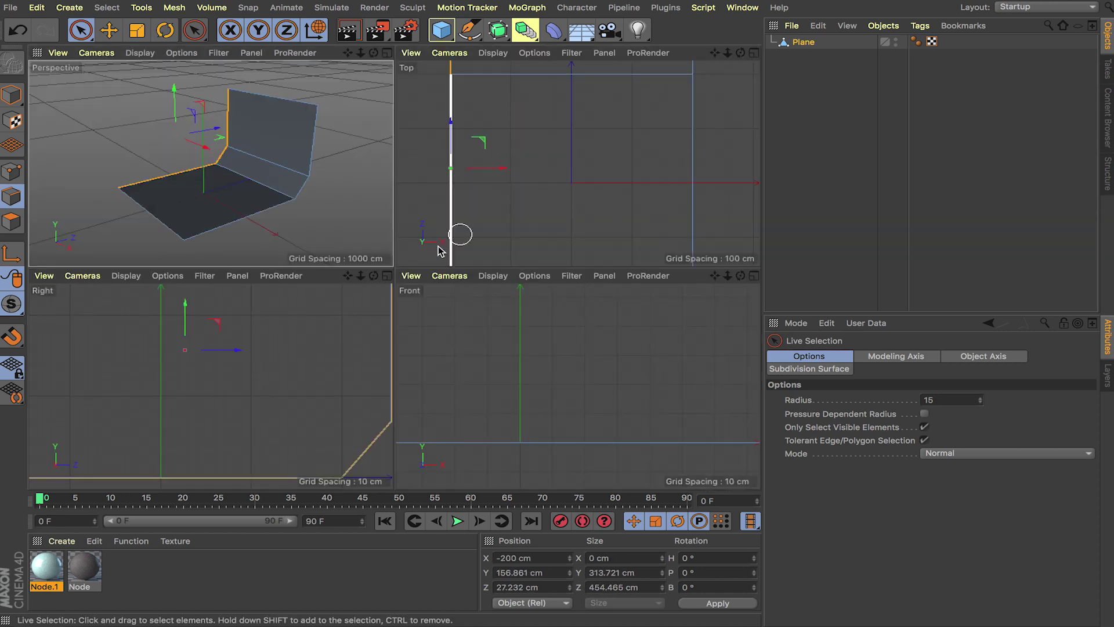
# Try moving the side edges in the Right view, undo it, and add the right side edges.
pyautogui.middleClick(386, 284)
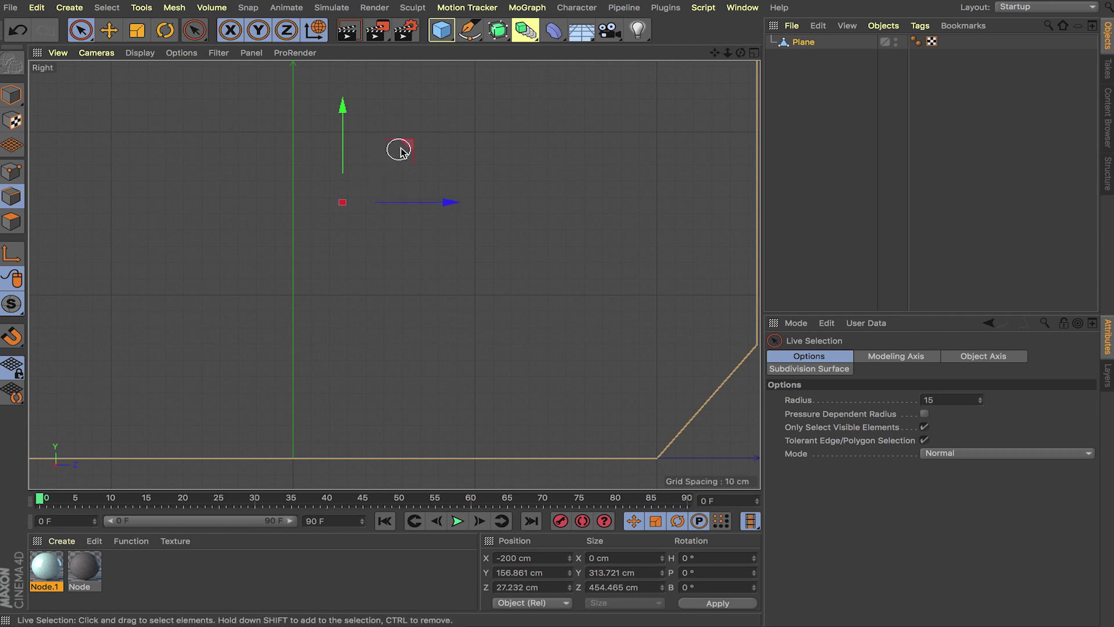
pyautogui.scroll(-5, 378, 164)
pyautogui.moveTo(433, 180); pyautogui.dragTo(378, 144)
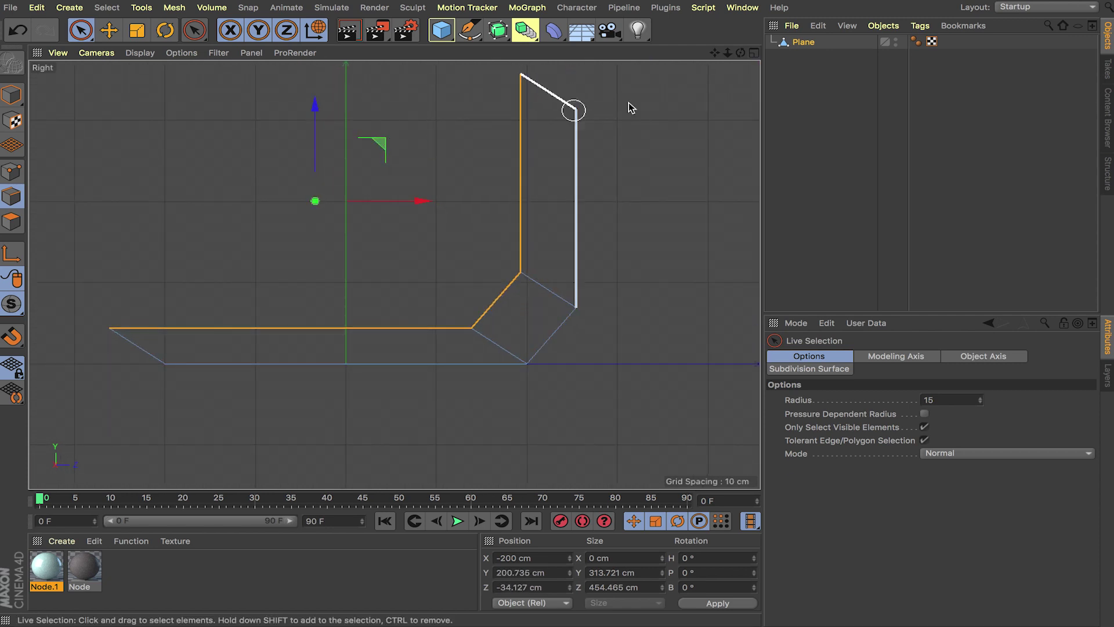
pyautogui.hotkey('ctrl', 'z')
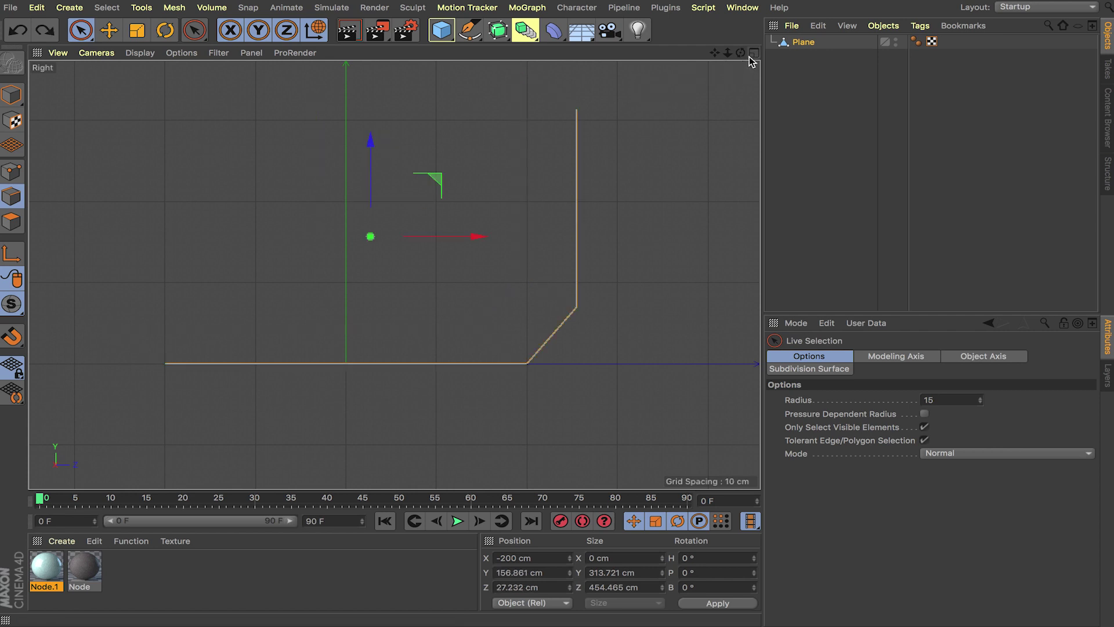
pyautogui.click(756, 56)
pyautogui.keyDown('shift'); pyautogui.click(317, 139); pyautogui.keyUp('shift')
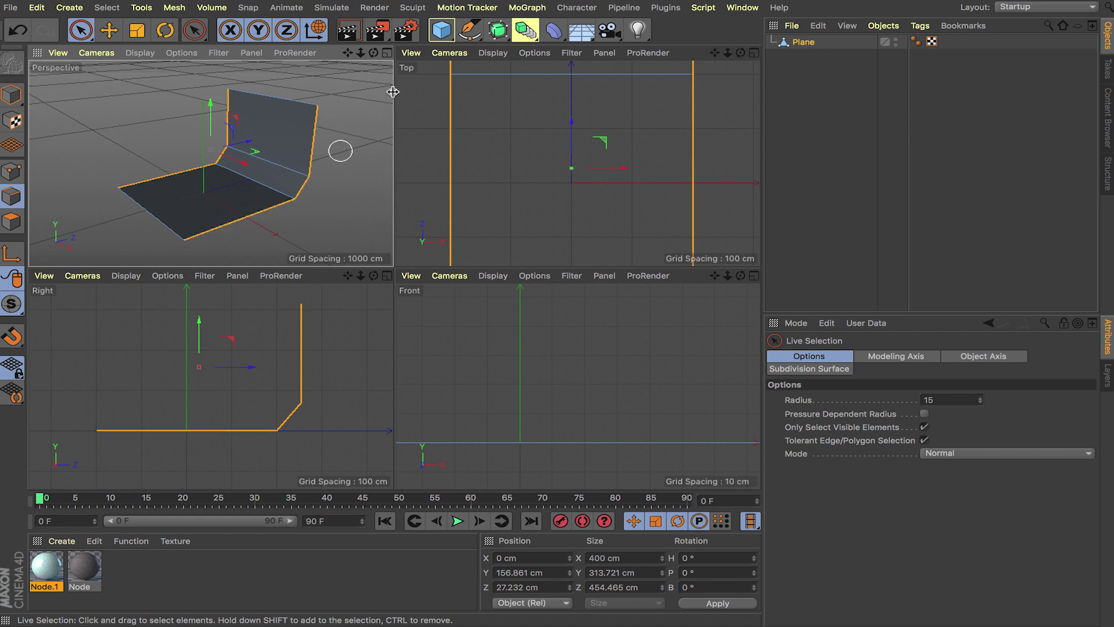
# Extrude both side edge loops in the Right view into an offset copy of the profile.
pyautogui.click(387, 53)
pyautogui.middleClick(535, 111)
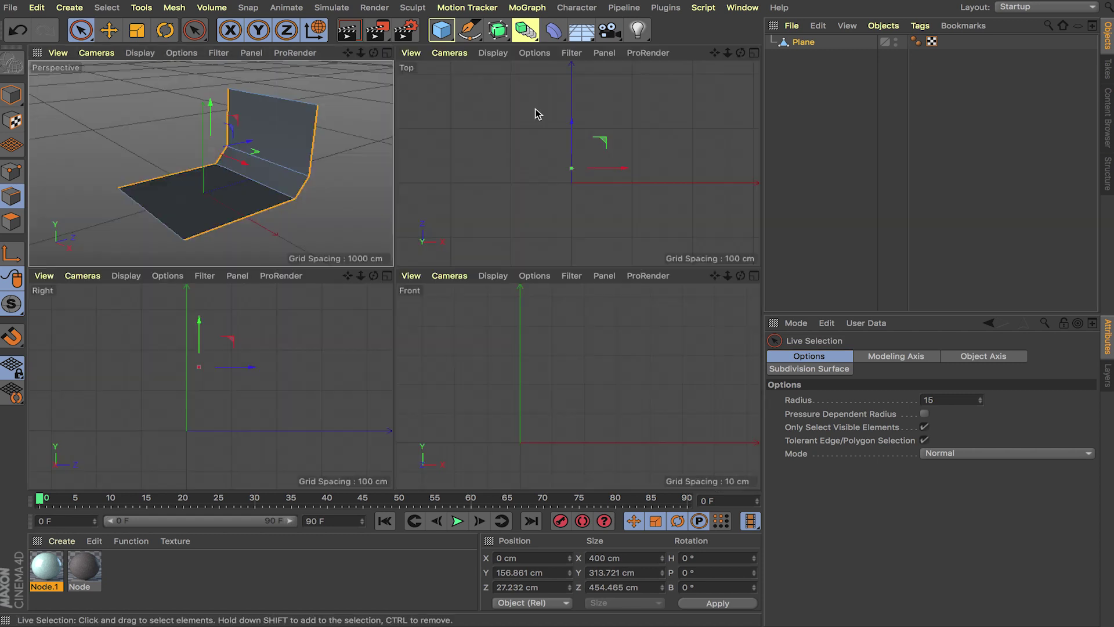
pyautogui.click(395, 270)
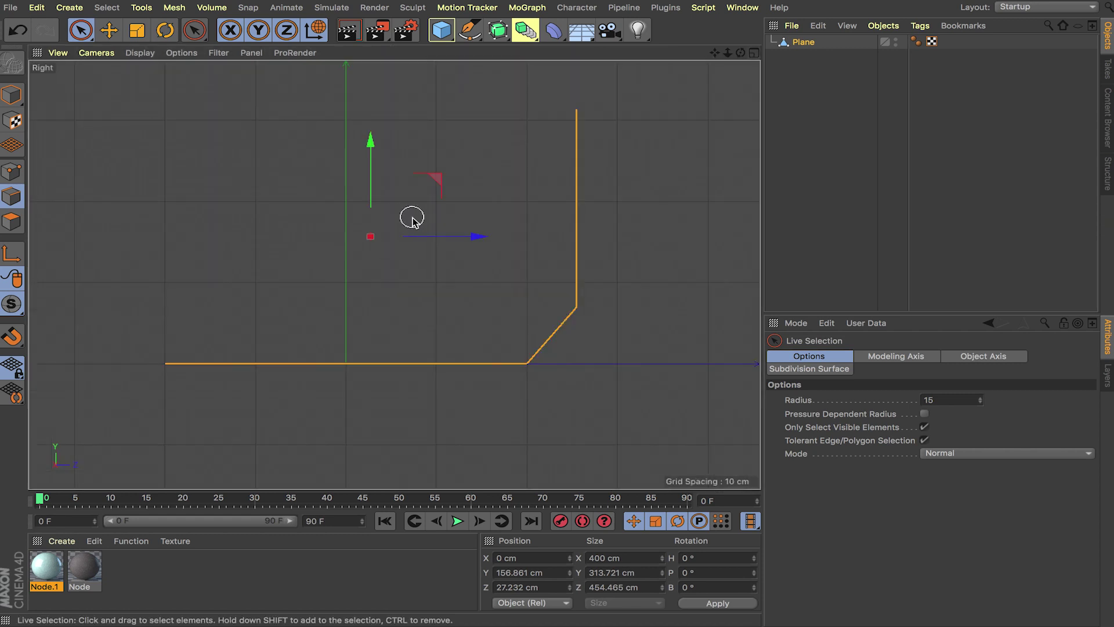
pyautogui.moveTo(427, 179); pyautogui.dragTo(376, 133)
pyautogui.keyDown('alt'); pyautogui.moveTo(413, 198); pyautogui.dragTo(476, 266, button='middle'); pyautogui.keyUp('alt')
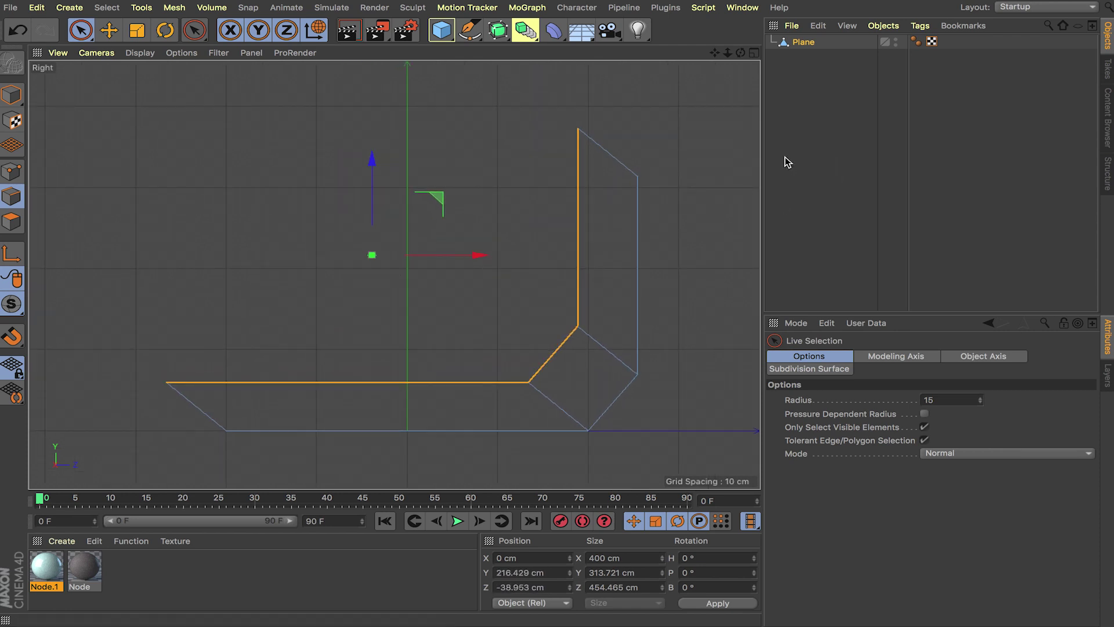
pyautogui.click(12, 172)
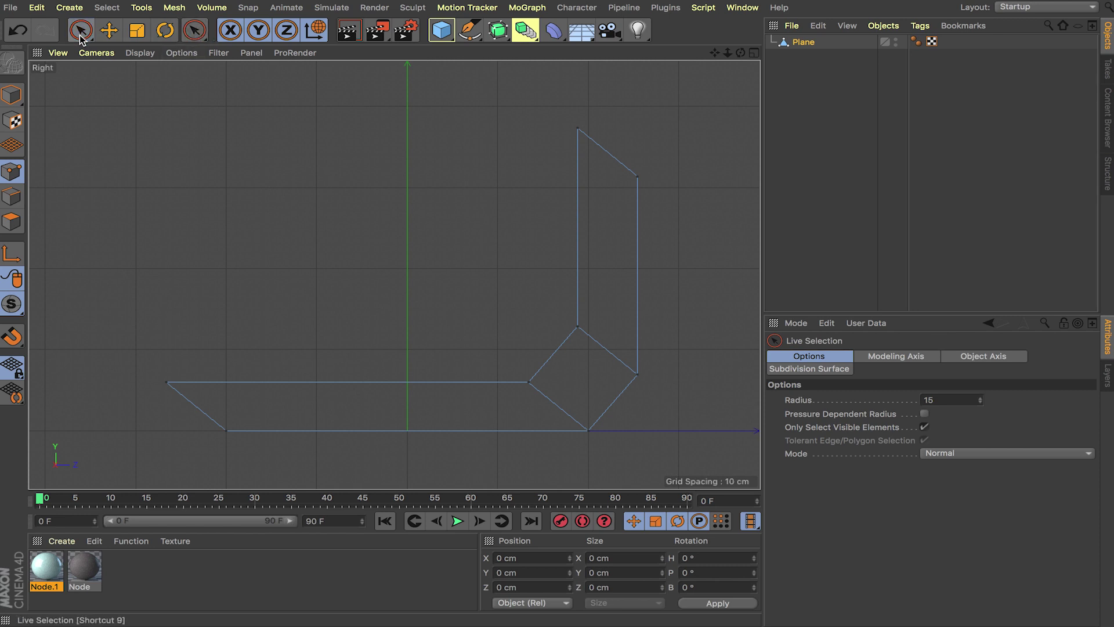
# Disable Only Select Visible Elements, lower the top back point and move the front point to Z -199 cm.
pyautogui.click(925, 427)
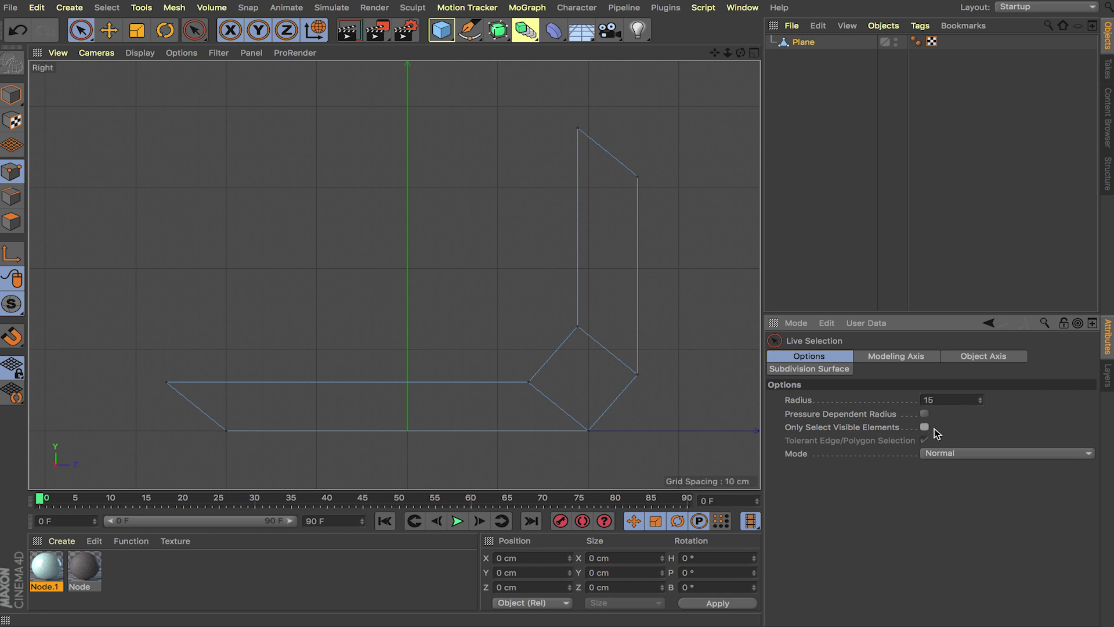
pyautogui.click(578, 128)
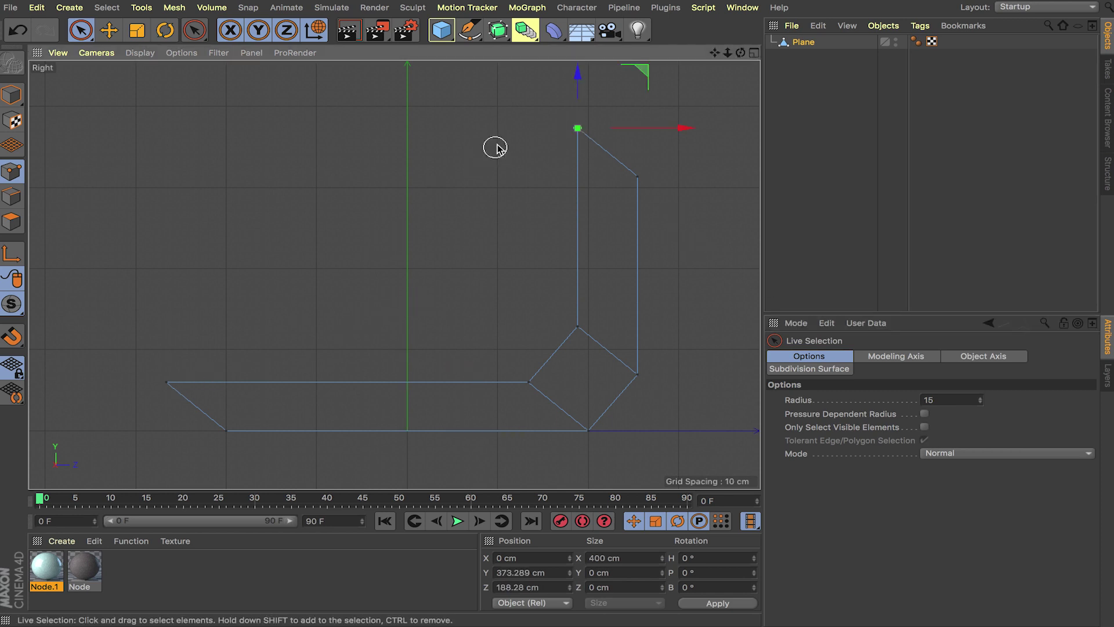
pyautogui.moveTo(576, 124); pyautogui.dragTo(576, 140)
pyautogui.click(167, 382)
pyautogui.moveTo(269, 383); pyautogui.dragTo(328, 386)
pyautogui.click(754, 55)
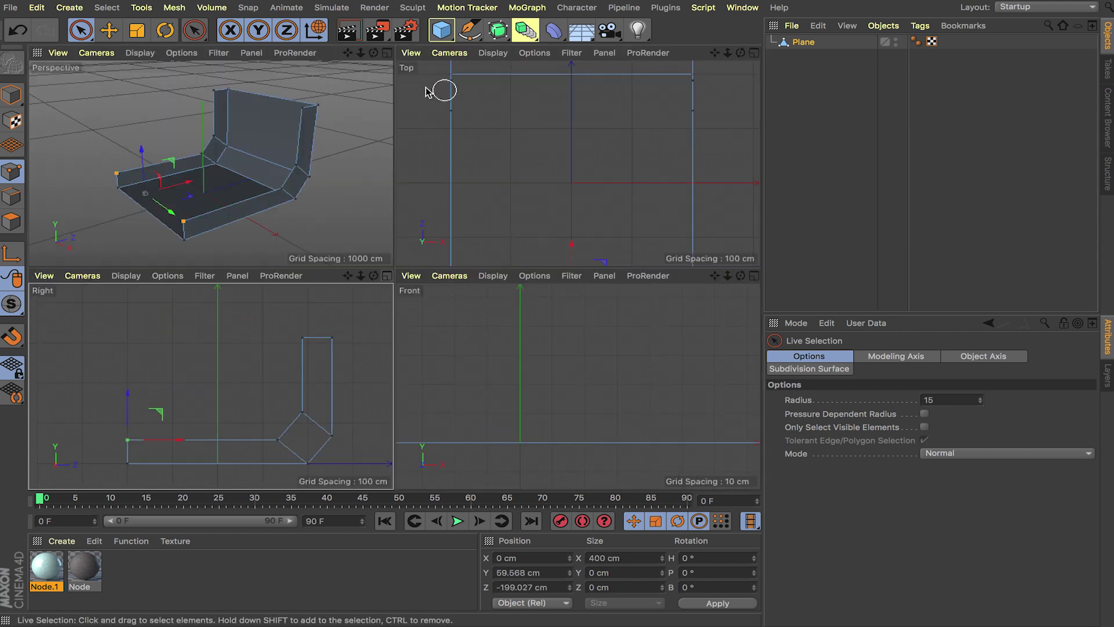
pyautogui.click(387, 51)
pyautogui.keyDown('alt'); pyautogui.moveTo(428, 304); pyautogui.dragTo(485, 286); pyautogui.keyUp('alt')
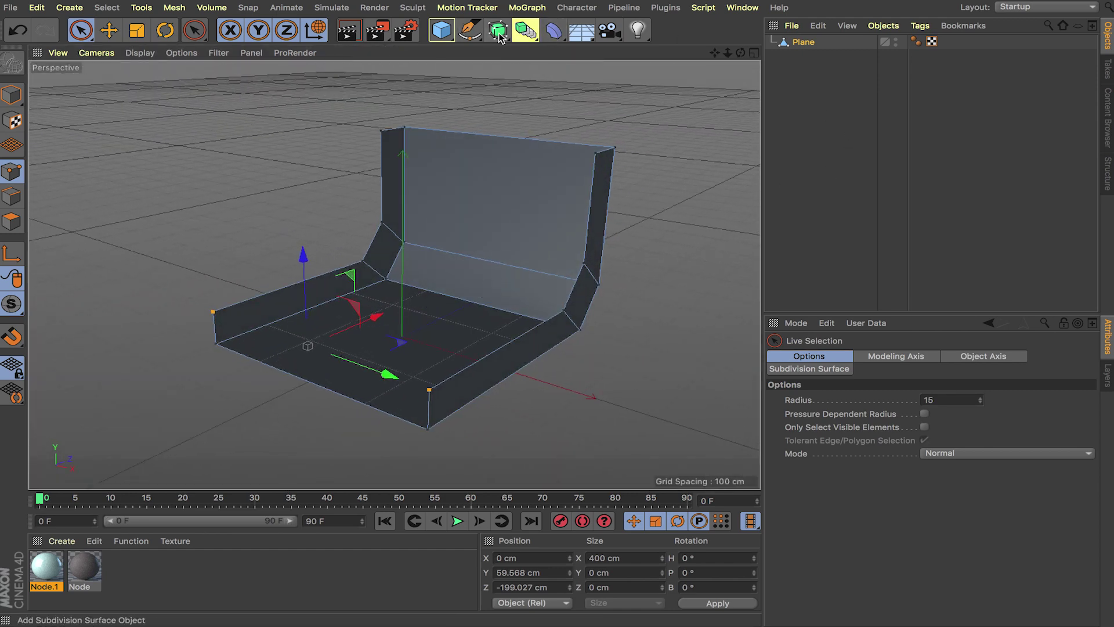
# Add a Subdivision Surface and nest Plane under it in the Object Manager.
pyautogui.moveTo(498, 35); pyautogui.dragTo(537, 43)
pyautogui.moveTo(803, 60); pyautogui.dragTo(826, 46)
pyautogui.keyDown('alt'); pyautogui.moveTo(511, 231); pyautogui.dragTo(559, 269); pyautogui.keyUp('alt')
pyautogui.scroll(3, 591, 249)
pyautogui.click(443, 31)
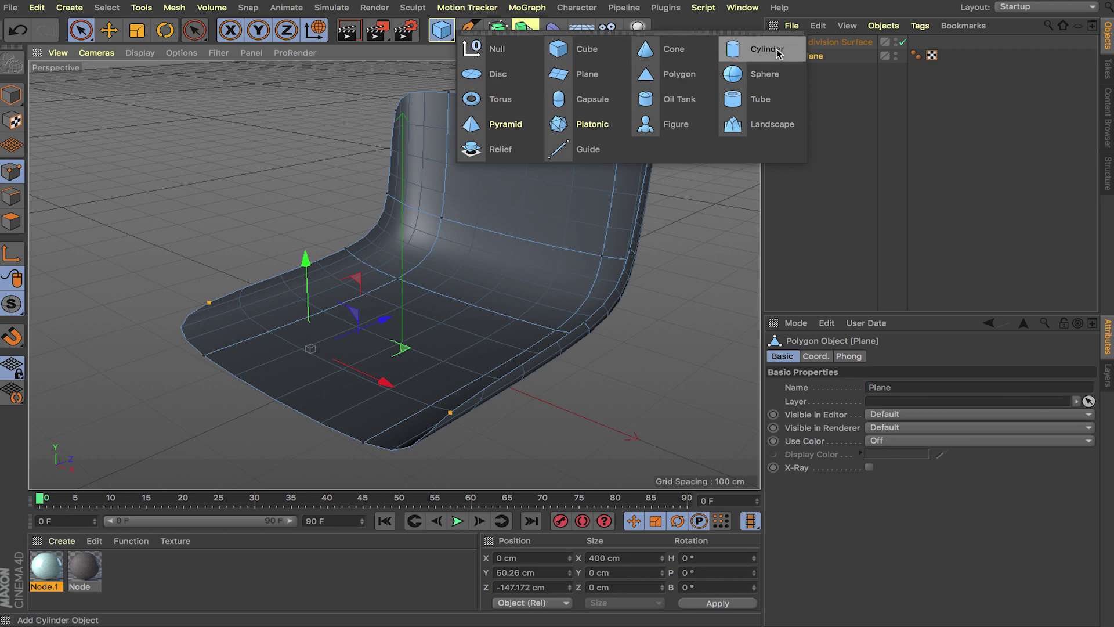
pyautogui.click(836, 152)
pyautogui.scroll(-3, 503, 242)
pyautogui.scroll(3, 504, 242)
pyautogui.moveTo(503, 243)
pyautogui.keyDown('alt'); pyautogui.mouseDown()
pyautogui.moveTo(455, 227)
pyautogui.moveTo(497, 245)
pyautogui.mouseUp(); pyautogui.keyUp('alt')
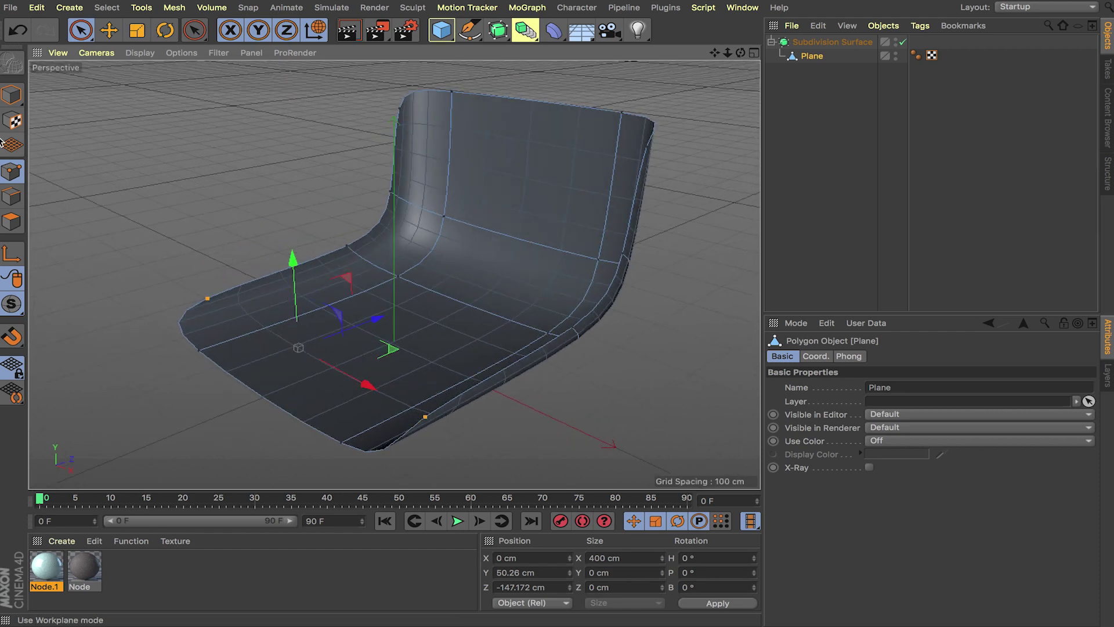
pyautogui.click(11, 96)
pyautogui.click(279, 187)
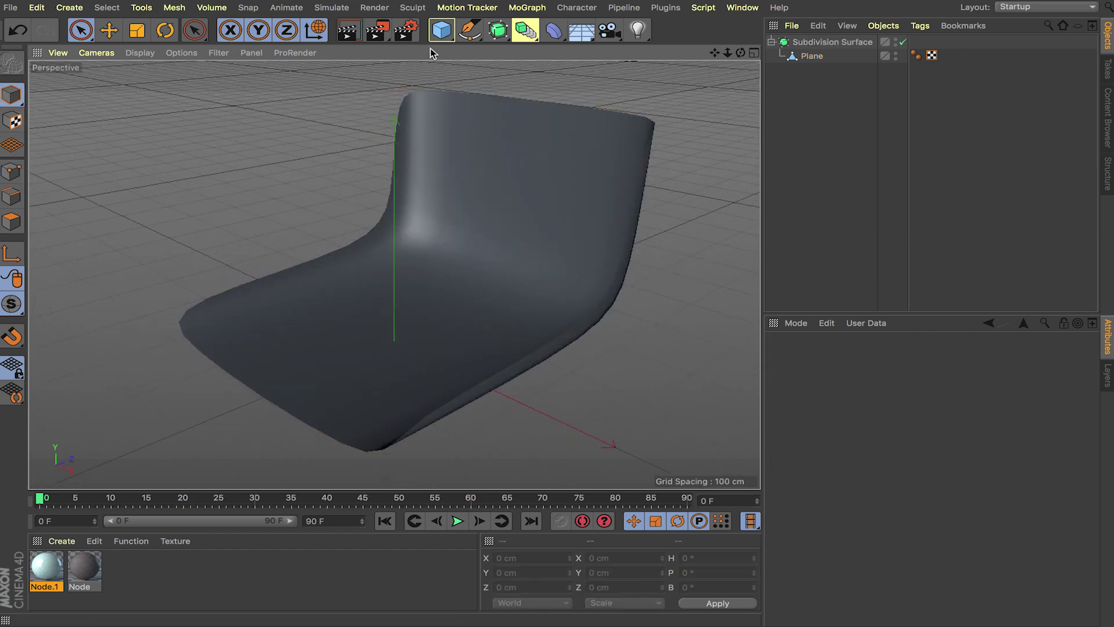
# Add a sphere about 59 cm across, raise it onto the seat and duplicate it sideways.
pyautogui.click(441, 26)
pyautogui.click(734, 74)
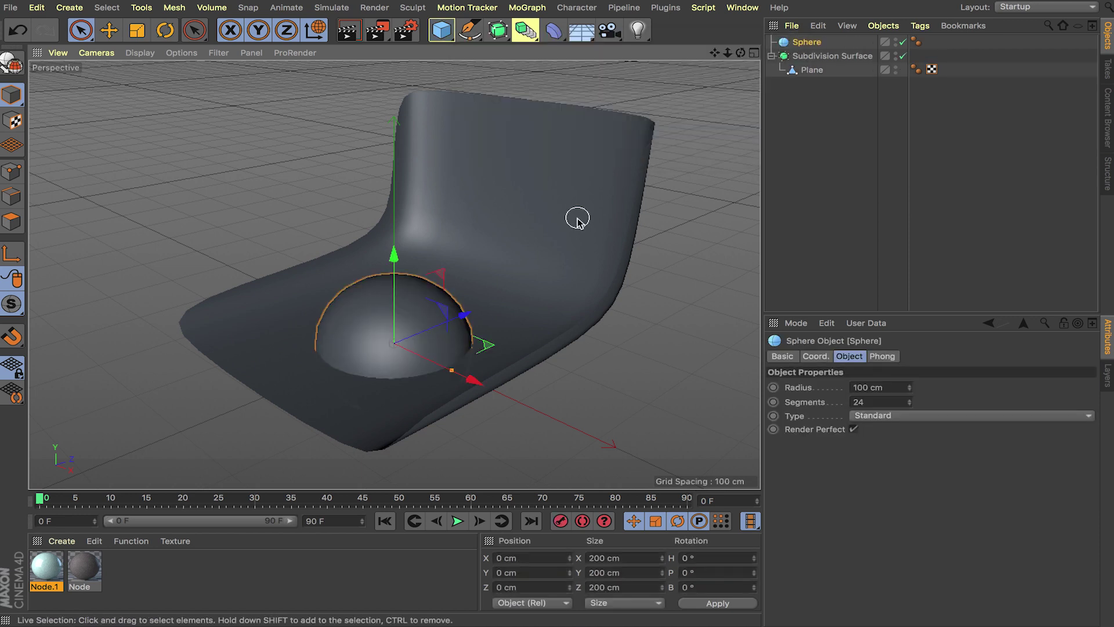
pyautogui.press('t')
pyautogui.moveTo(578, 326); pyautogui.dragTo(42, 338)
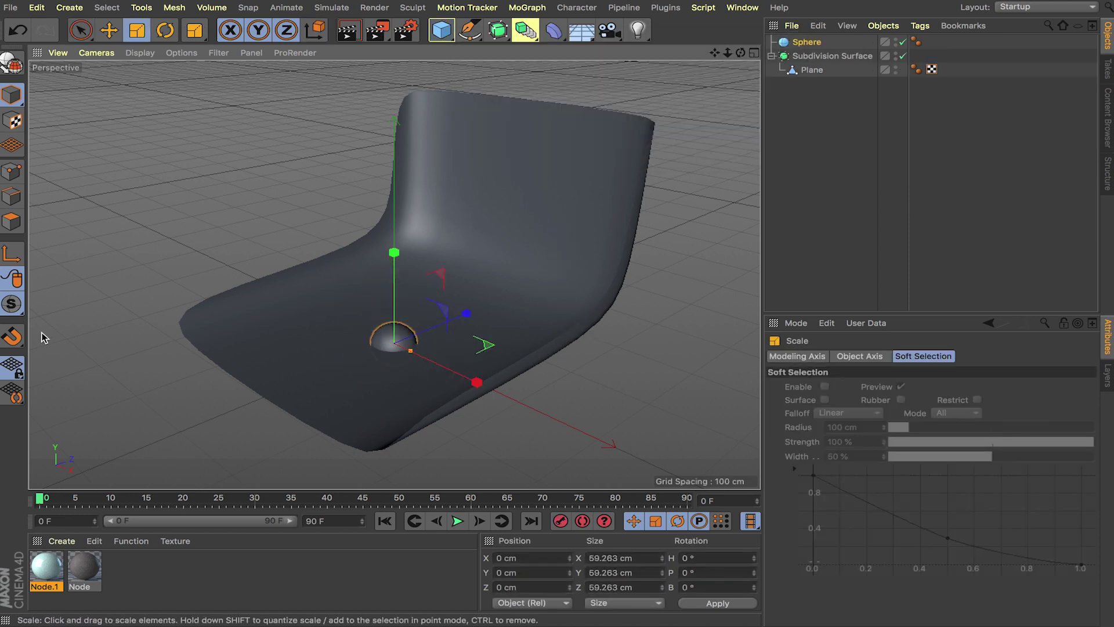
pyautogui.press('e')
pyautogui.scroll(6, 403, 355)
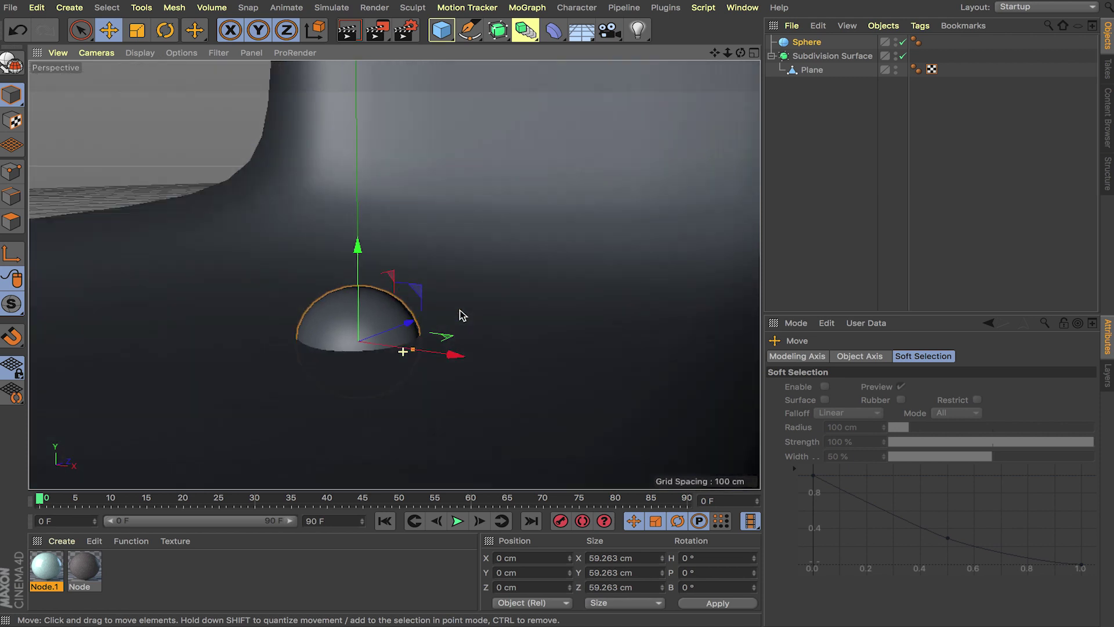
pyautogui.keyDown('alt'); pyautogui.moveTo(463, 315); pyautogui.dragTo(439, 306); pyautogui.keyUp('alt')
pyautogui.moveTo(328, 266); pyautogui.dragTo(330, 212)
pyautogui.keyDown('alt'); pyautogui.moveTo(351, 288); pyautogui.dragTo(443, 331); pyautogui.keyUp('alt')
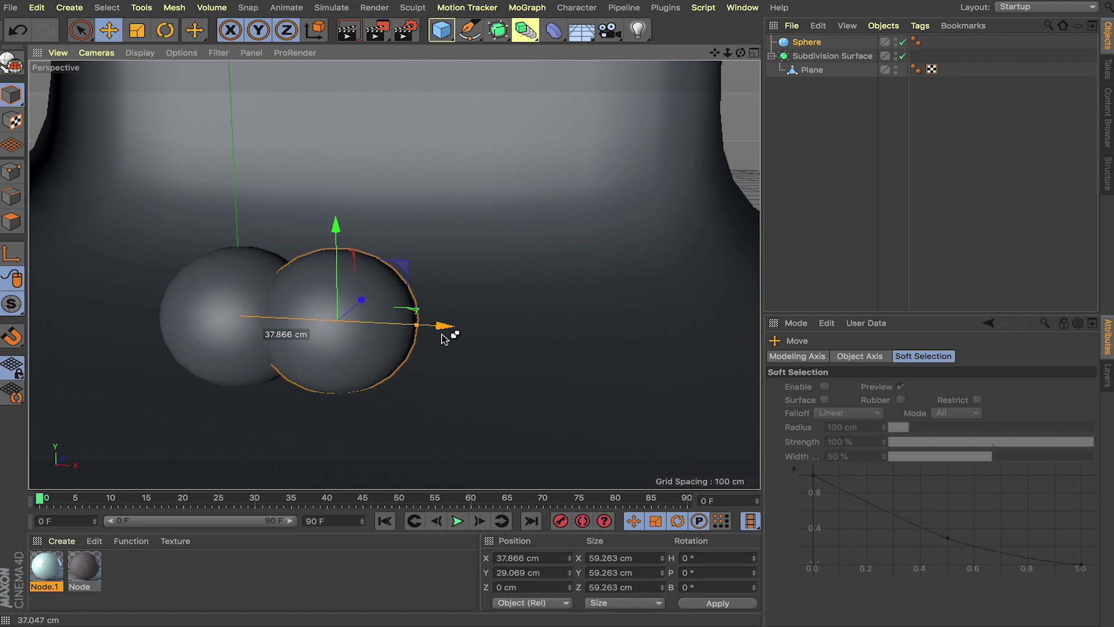
# Shrink the copied sphere to about 38 cm and push it further right.
pyautogui.press('t')
pyautogui.moveTo(533, 363); pyautogui.dragTo(297, 341)
pyautogui.press('e')
pyautogui.moveTo(418, 325); pyautogui.dragTo(447, 325)
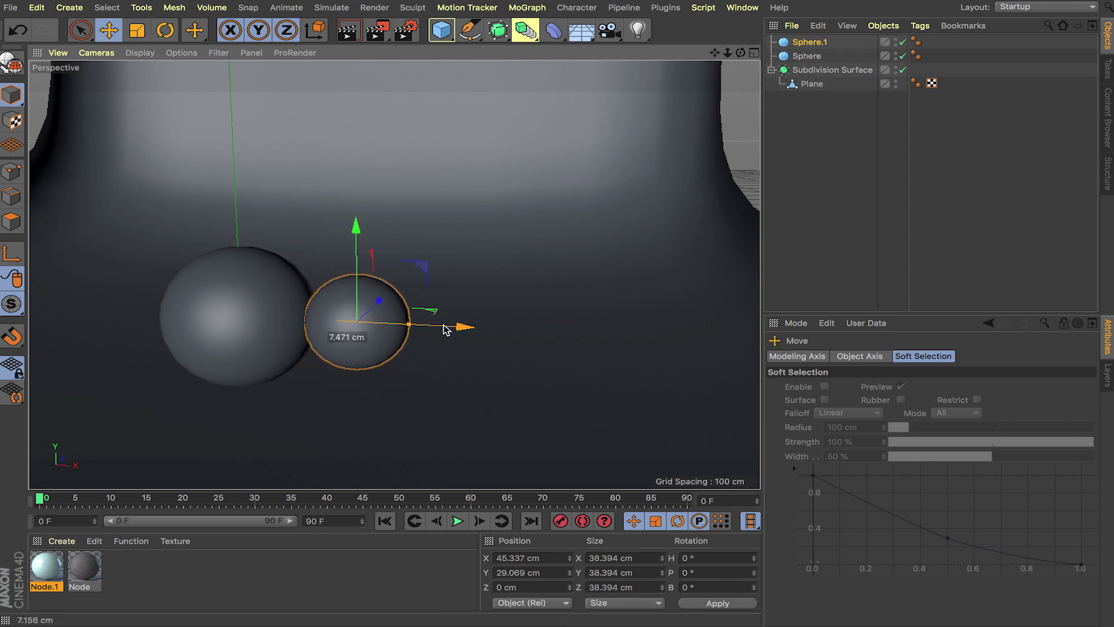
# Lower Sphere.1 onto the seat and slide it forward to about Z 25.611 cm.
pyautogui.click(357, 269)
pyautogui.click(362, 289)
pyautogui.moveTo(356, 257); pyautogui.dragTo(331, 348)
pyautogui.moveTo(430, 319); pyautogui.dragTo(546, 290)
# Duplicate Sphere.1 into Sphere.2, enlarge it to about 111 cm, and place it back on the seat.
pyautogui.moveTo(577, 331); pyautogui.dragTo(554, 275)
pyautogui.press('t')
pyautogui.moveTo(475, 288); pyautogui.dragTo(583, 283)
pyautogui.press('e')
pyautogui.moveTo(499, 288); pyautogui.dragTo(578, 302)
pyautogui.keyDown('alt'); pyautogui.moveTo(579, 301); pyautogui.dragTo(383, 293); pyautogui.keyUp('alt')
pyautogui.moveTo(629, 278); pyautogui.dragTo(649, 283)
pyautogui.keyDown('alt'); pyautogui.moveTo(598, 278); pyautogui.dragTo(484, 272, button='middle'); pyautogui.keyUp('alt')
pyautogui.moveTo(533, 265); pyautogui.dragTo(539, 268)
pyautogui.moveTo(494, 232); pyautogui.dragTo(501, 168)
# Refine the large sphere's X and Z position in the four-view layout's Top view.
pyautogui.middleClick(593, 130)
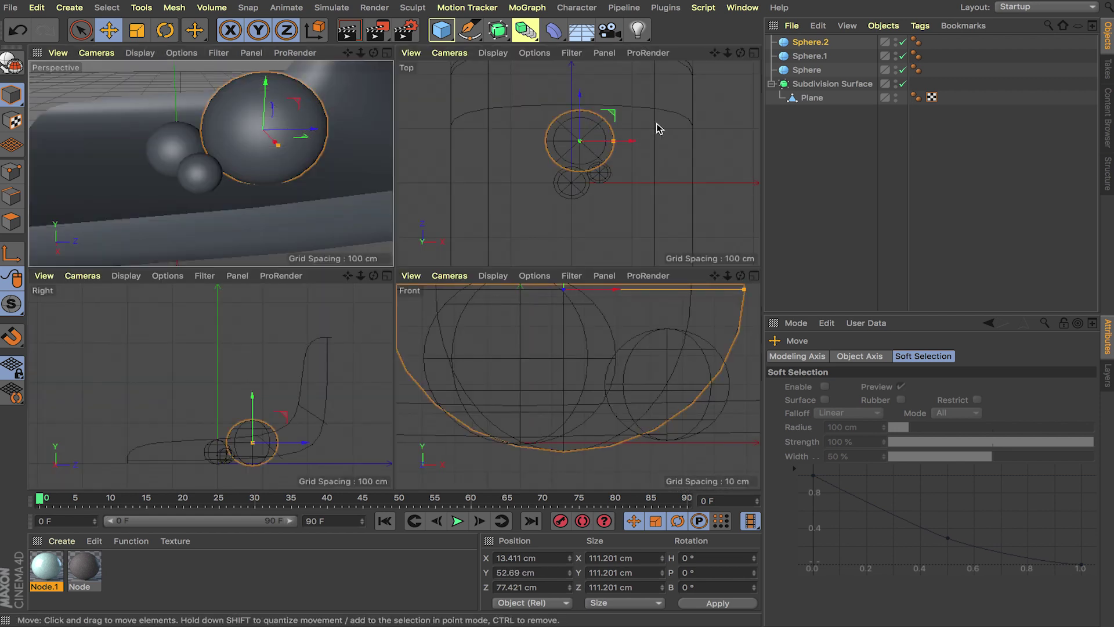
pyautogui.scroll(-5, 598, 166)
pyautogui.scroll(10, 597, 167)
pyautogui.scroll(2, 604, 137)
pyautogui.scroll(2, 599, 133)
pyautogui.moveTo(560, 107); pyautogui.dragTo(555, 87)
pyautogui.moveTo(614, 112); pyautogui.dragTo(606, 111)
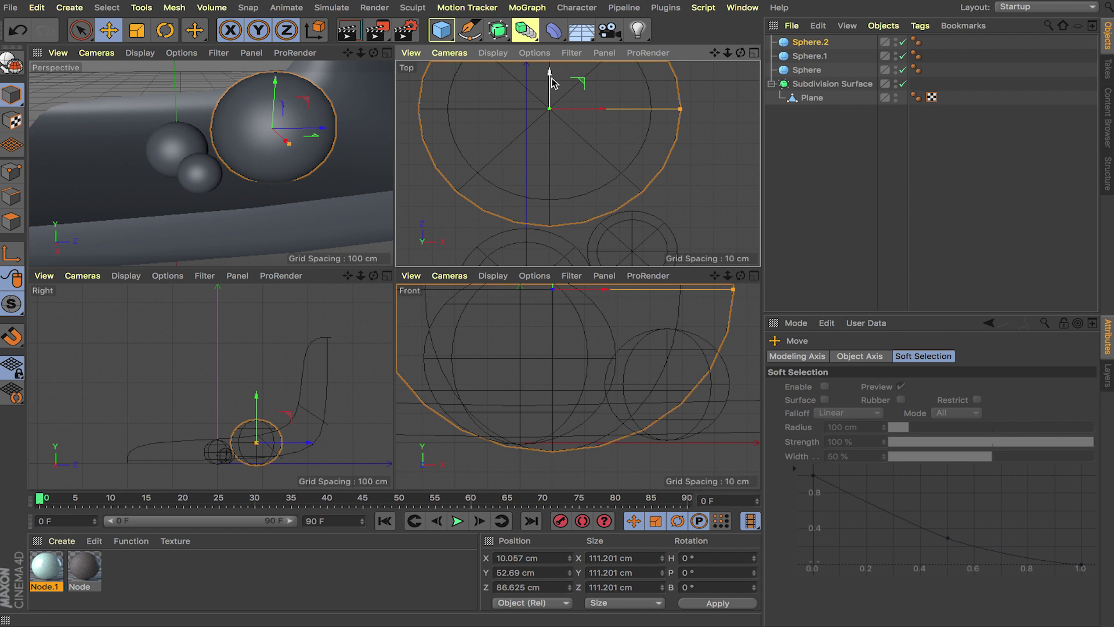
pyautogui.moveTo(551, 81); pyautogui.dragTo(551, 84)
pyautogui.keyDown('alt'); pyautogui.moveTo(603, 219); pyautogui.dragTo(622, 148, button='middle'); pyautogui.keyUp('alt')
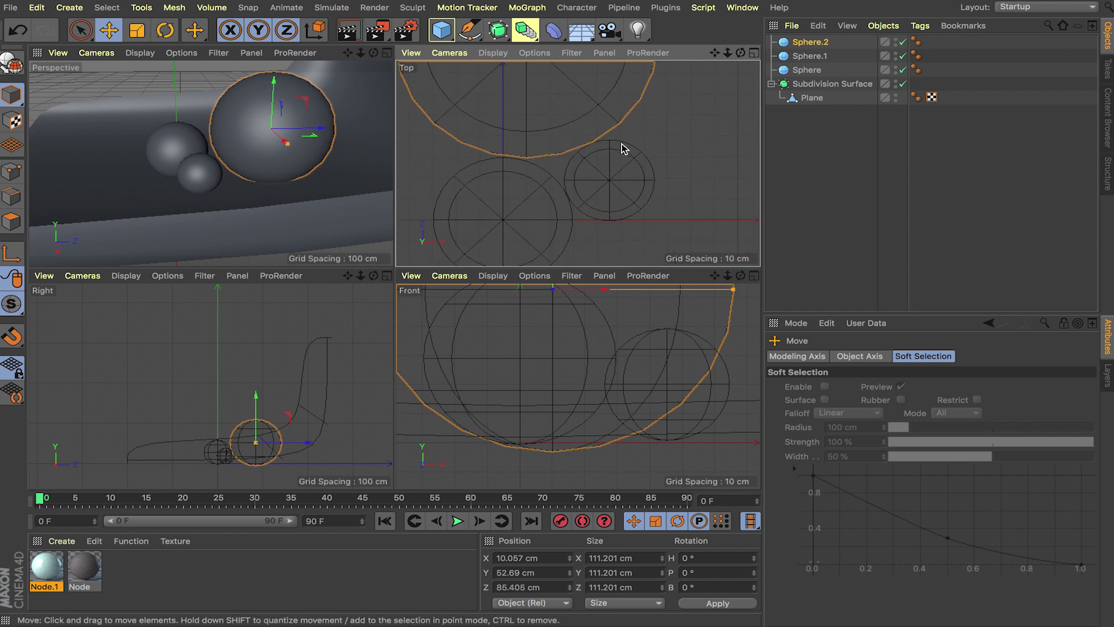
pyautogui.scroll(10, 247, 457)
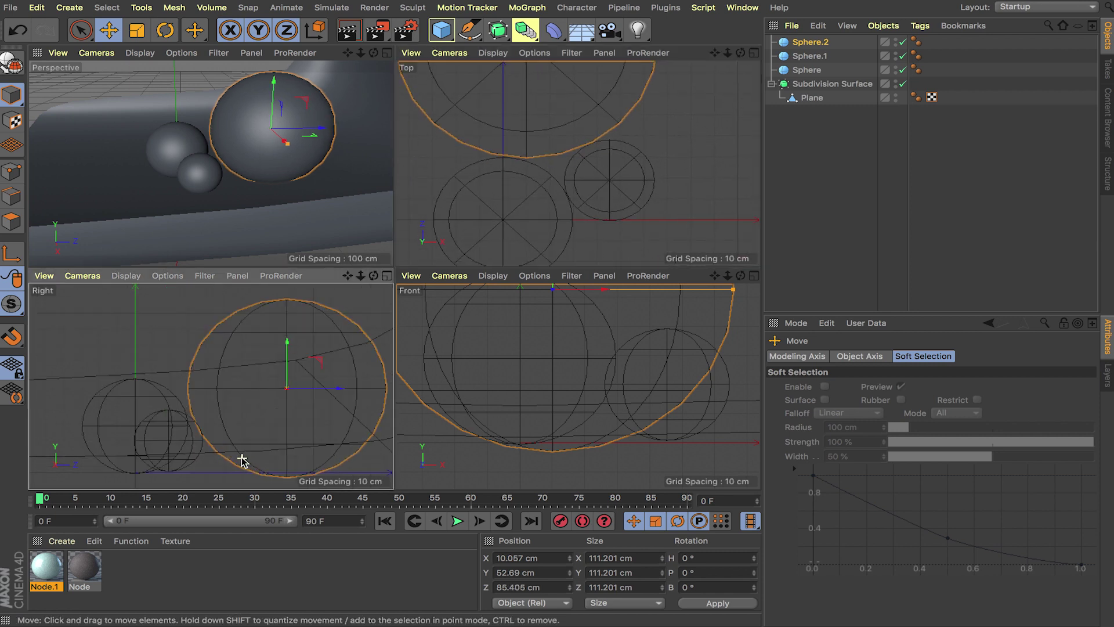
pyautogui.keyDown('alt'); pyautogui.moveTo(273, 450); pyautogui.dragTo(377, 432, button='middle'); pyautogui.keyUp('alt')
# In the Perspective view, slide Sphere.1 right along X and inspect the three spheres.
pyautogui.click(387, 54)
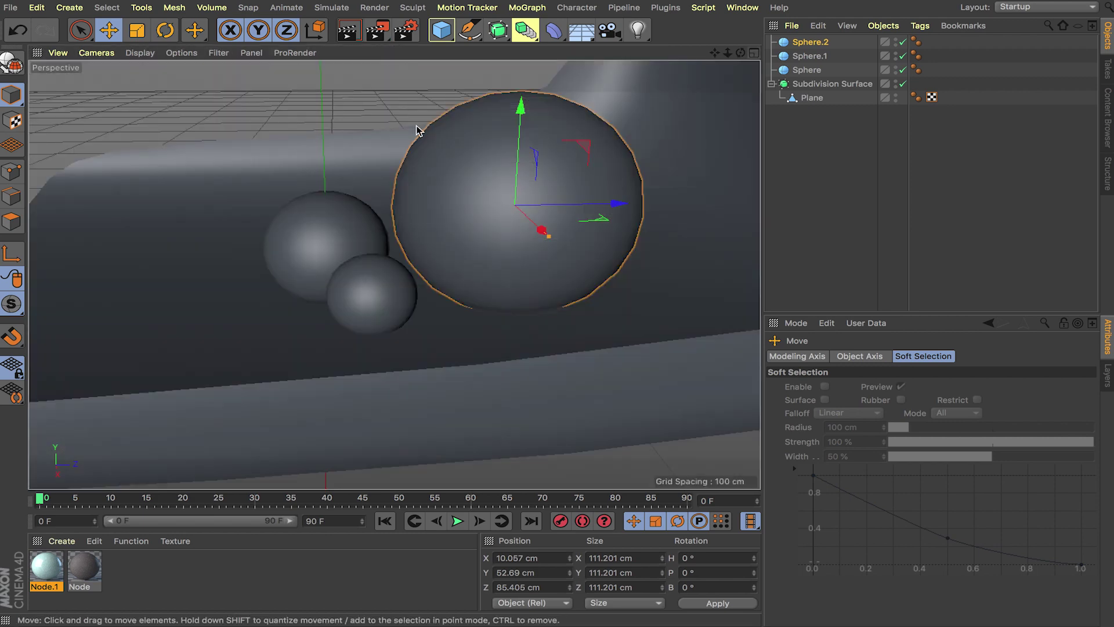
pyautogui.click(393, 286)
pyautogui.moveTo(460, 298); pyautogui.dragTo(582, 323)
pyautogui.keyDown('alt'); pyautogui.moveTo(453, 356); pyautogui.dragTo(575, 315); pyautogui.keyUp('alt')
pyautogui.scroll(5, 572, 315)
pyautogui.scroll(-3, 569, 307)
pyautogui.scroll(-6, 570, 307)
pyautogui.keyDown('alt'); pyautogui.moveTo(493, 279); pyautogui.dragTo(539, 257); pyautogui.keyUp('alt')
pyautogui.scroll(-5, 521, 262)
pyautogui.scroll(8, 521, 261)
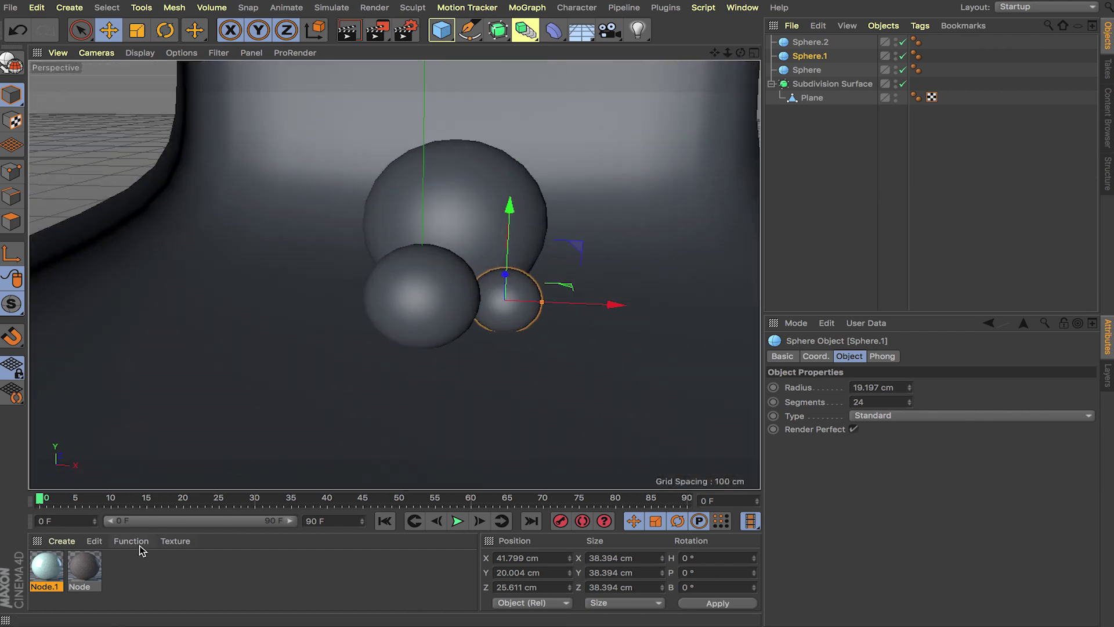
pyautogui.doubleClick(86, 570)
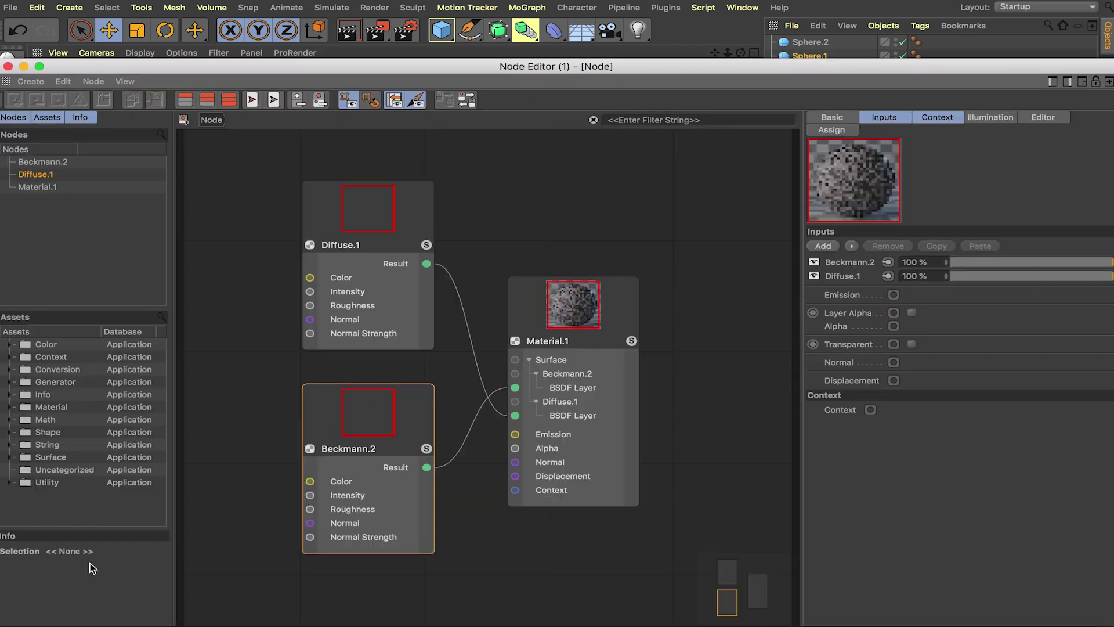
pyautogui.click(375, 220)
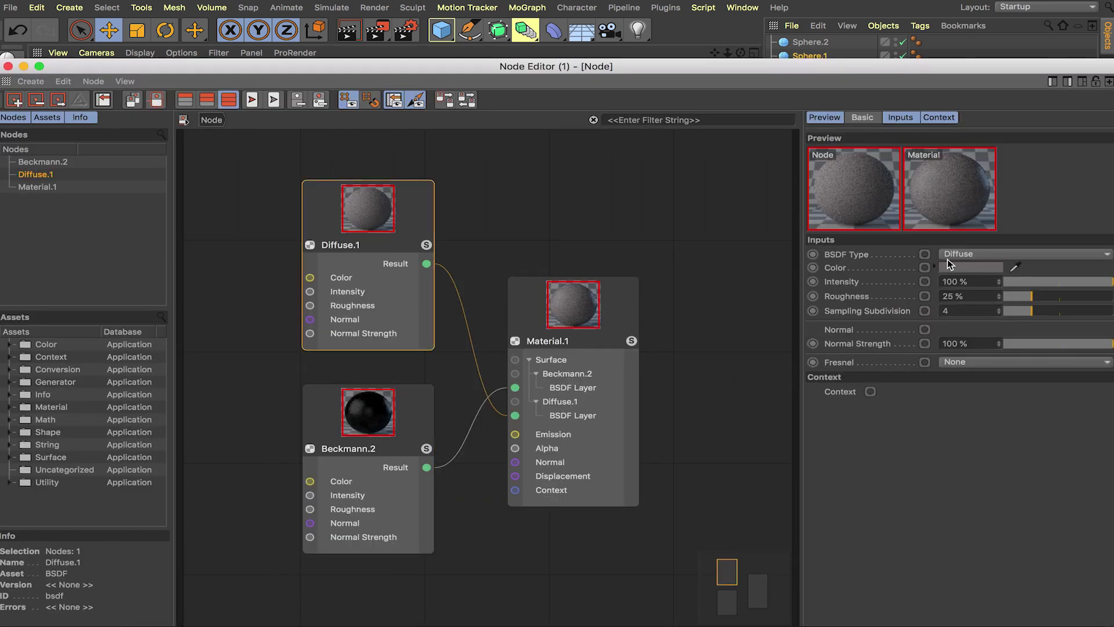
pyautogui.click(345, 427)
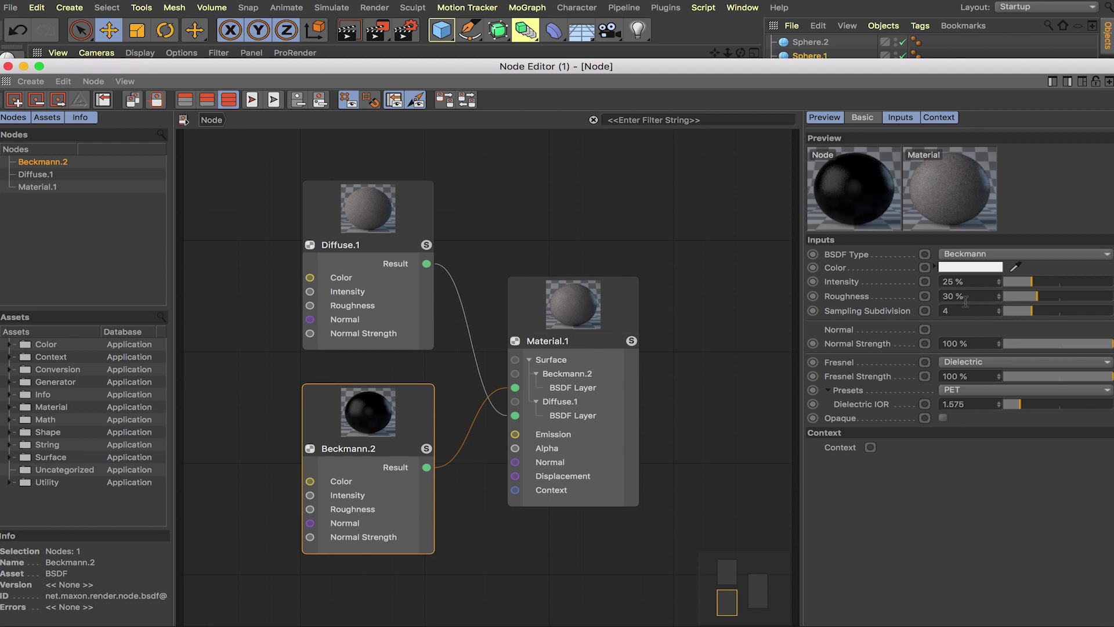
pyautogui.click(8, 66)
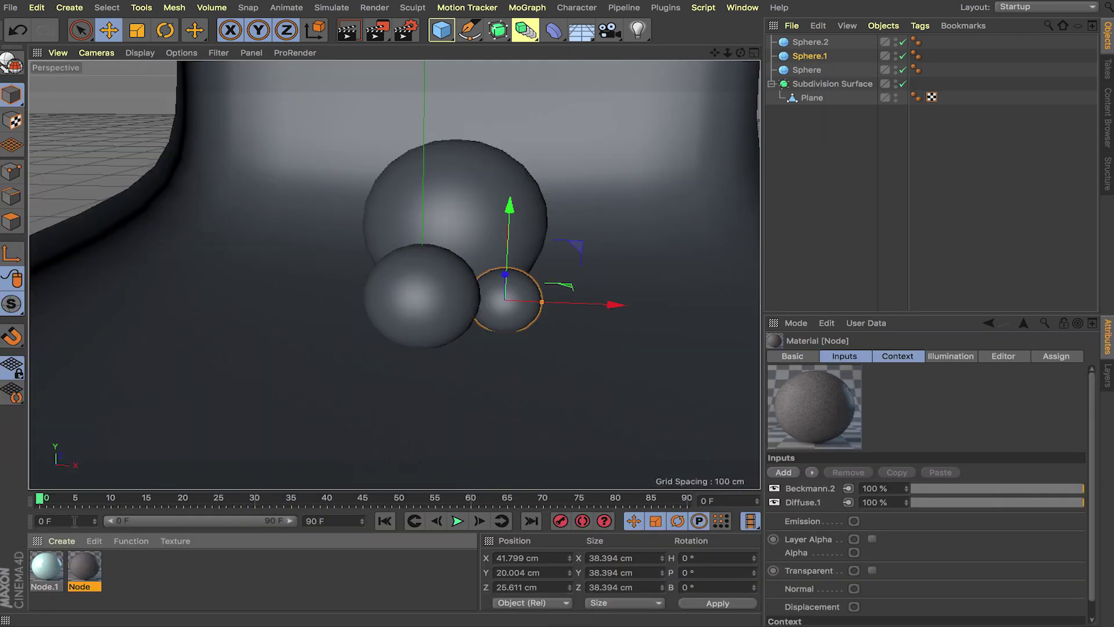
# Drop the Node material on Plane and the light-blue Node.1 on Sphere.2 and Sphere.
pyautogui.moveTo(92, 563); pyautogui.dragTo(260, 259)
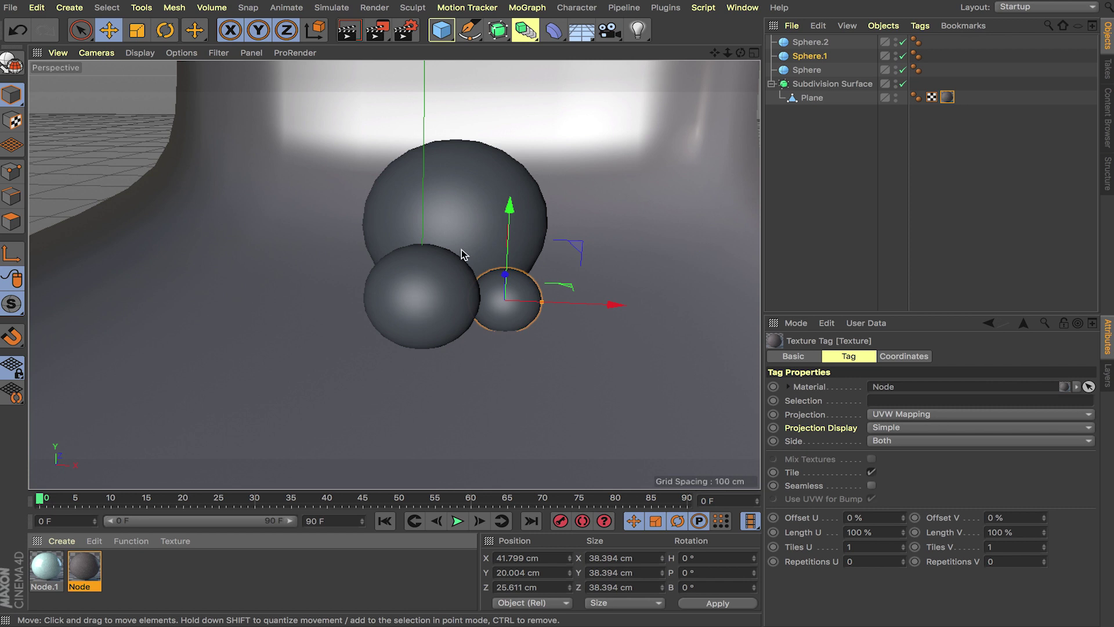
pyautogui.moveTo(50, 582); pyautogui.dragTo(450, 227)
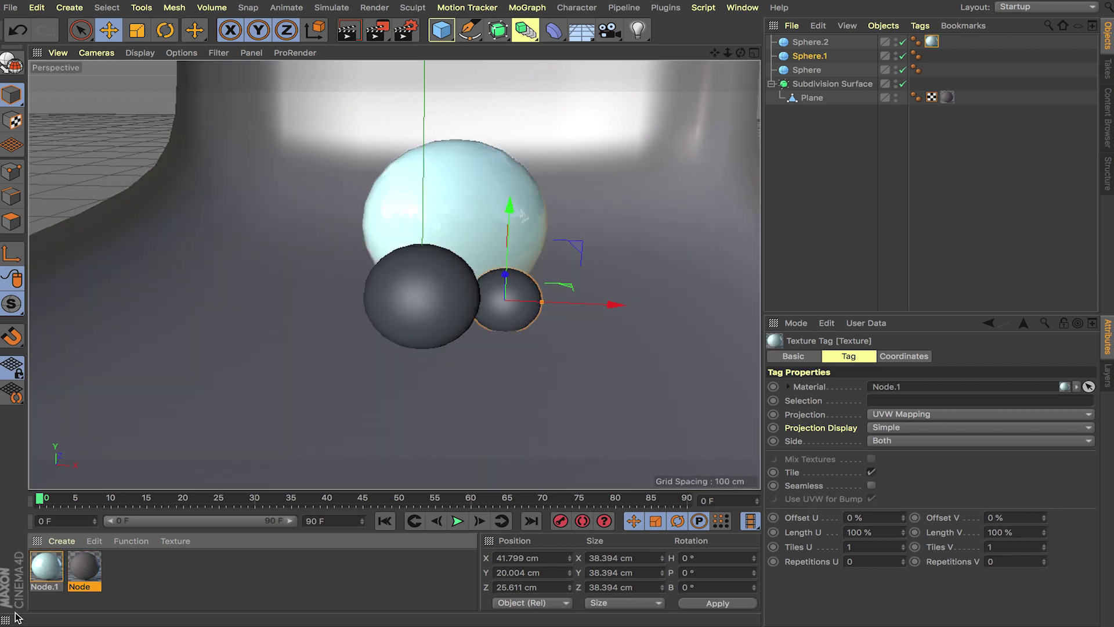
pyautogui.moveTo(41, 573); pyautogui.dragTo(436, 343)
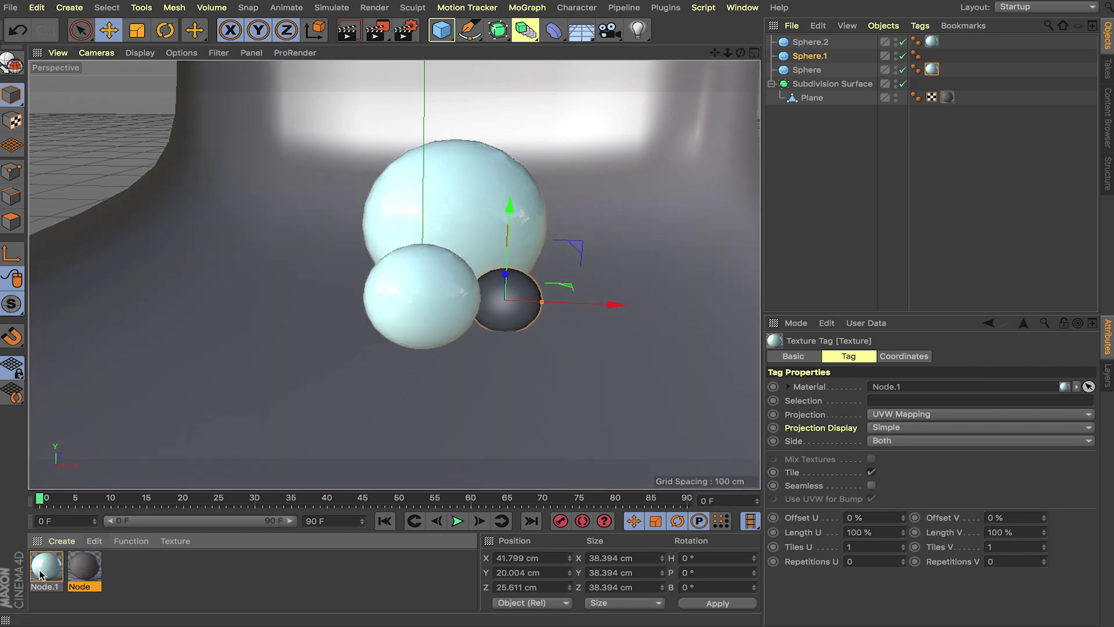
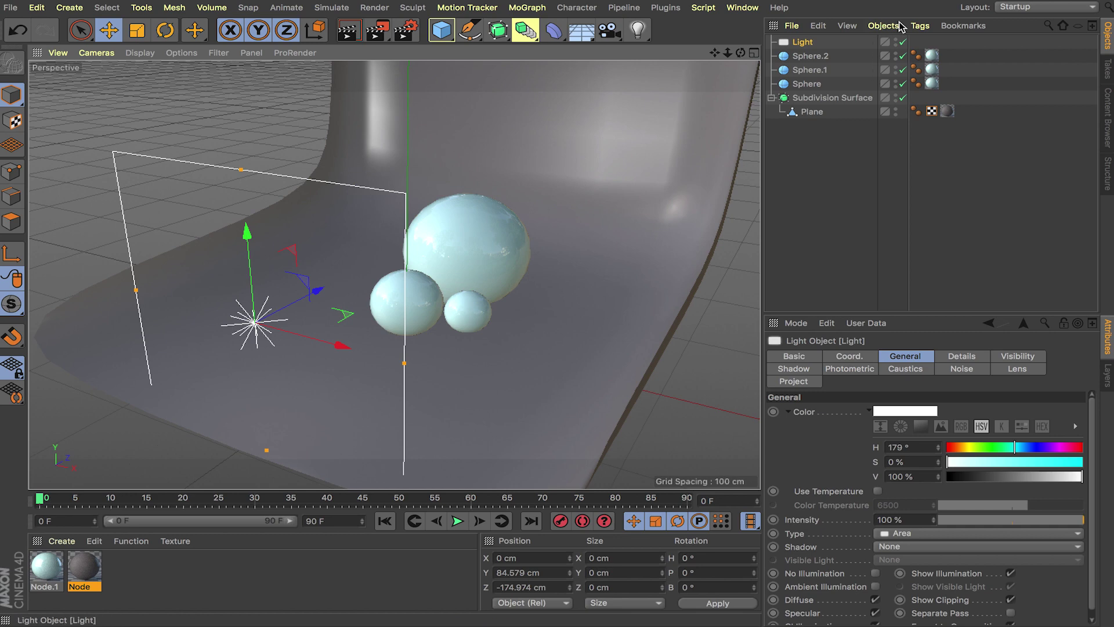
# Add an Area-type light at 100% intensity to the left of the three spheres.
pyautogui.moveTo(980, 51)
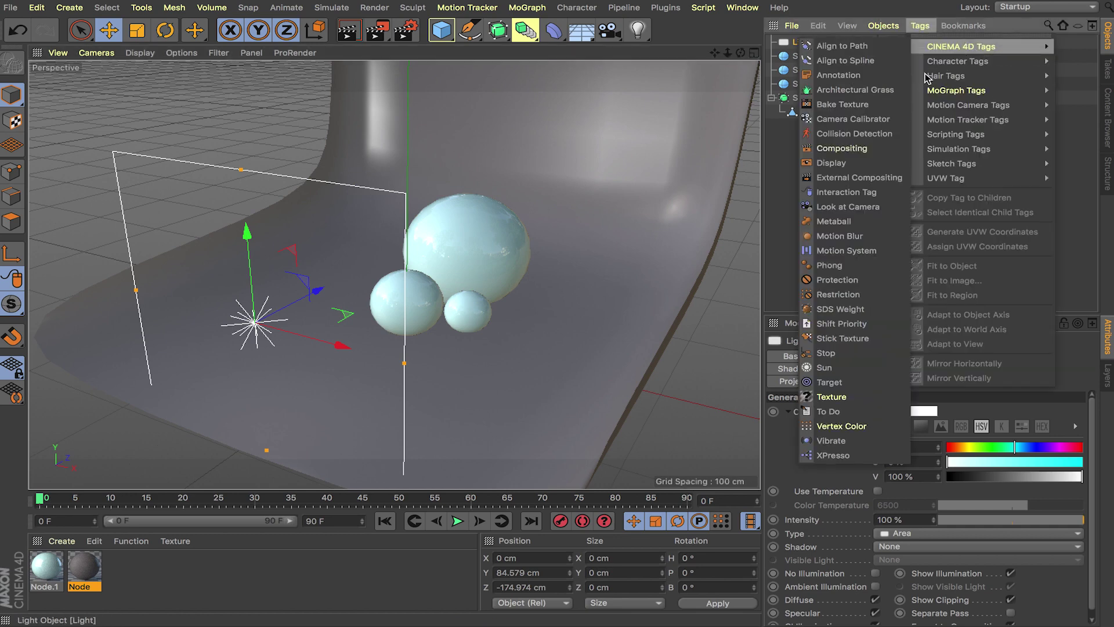
# Add a Target tag aiming the area light at Sphere.2, then raise it to about Y 236.5 cm.
pyautogui.click(851, 383)
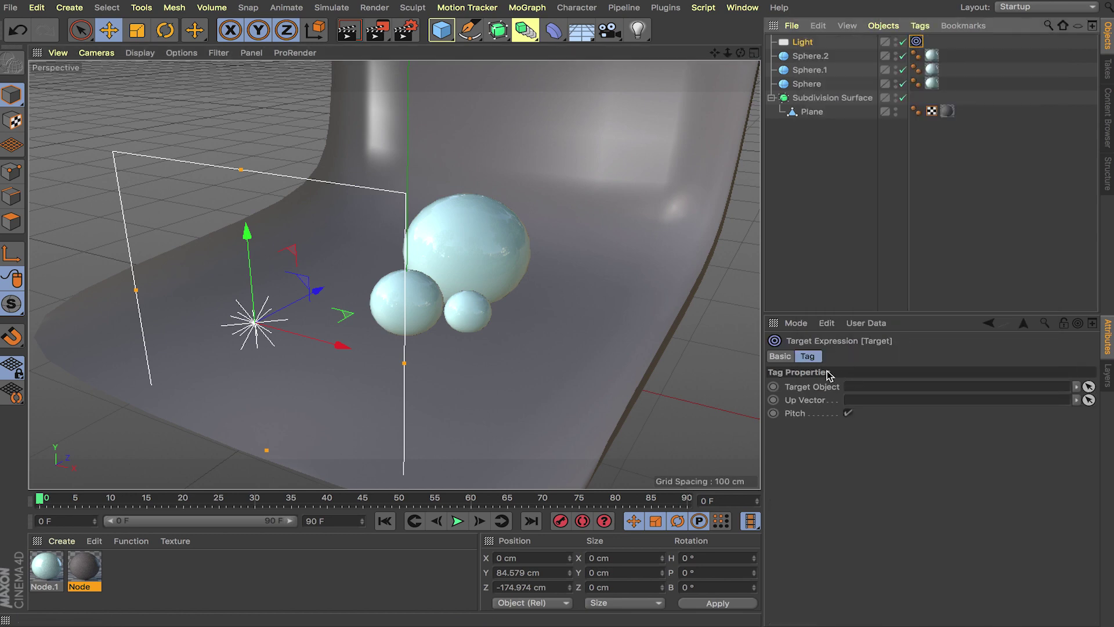
pyautogui.moveTo(816, 58); pyautogui.dragTo(866, 394)
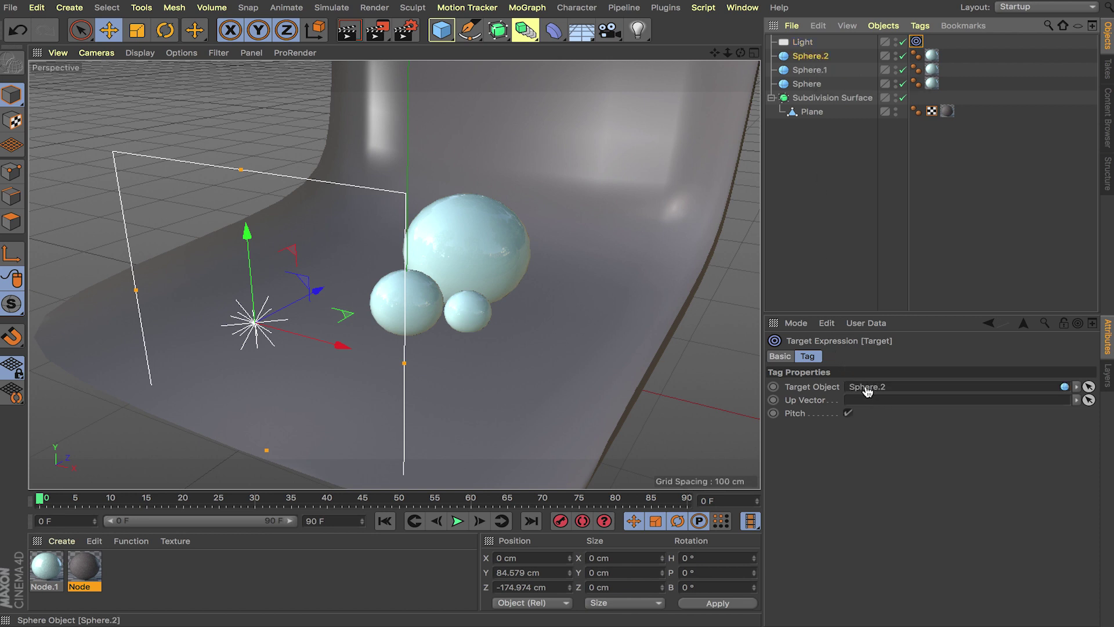
pyautogui.moveTo(253, 229); pyautogui.dragTo(273, 173)
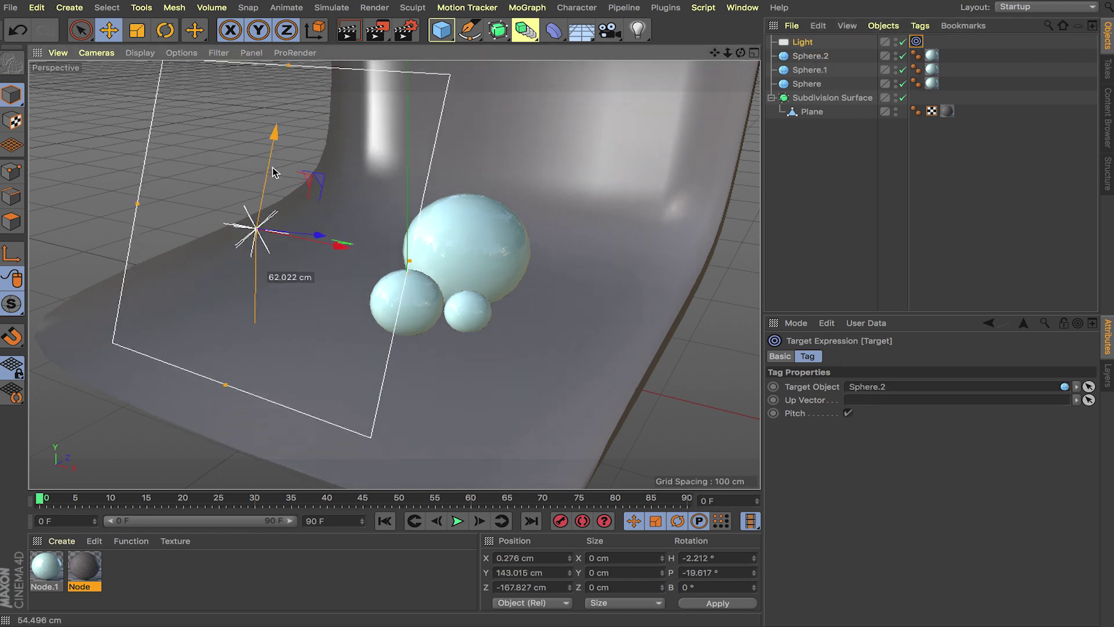
pyautogui.scroll(2, 344, 244)
pyautogui.scroll(-6, 344, 243)
pyautogui.keyDown('alt'); pyautogui.moveTo(345, 243); pyautogui.dragTo(487, 338, button='middle'); pyautogui.keyUp('alt')
pyautogui.moveTo(485, 334)
pyautogui.keyDown('alt'); pyautogui.mouseDown()
pyautogui.moveTo(409, 328)
pyautogui.moveTo(324, 300)
pyautogui.moveTo(476, 330)
pyautogui.mouseUp(); pyautogui.keyUp('alt')
pyautogui.moveTo(425, 251); pyautogui.dragTo(513, 289)
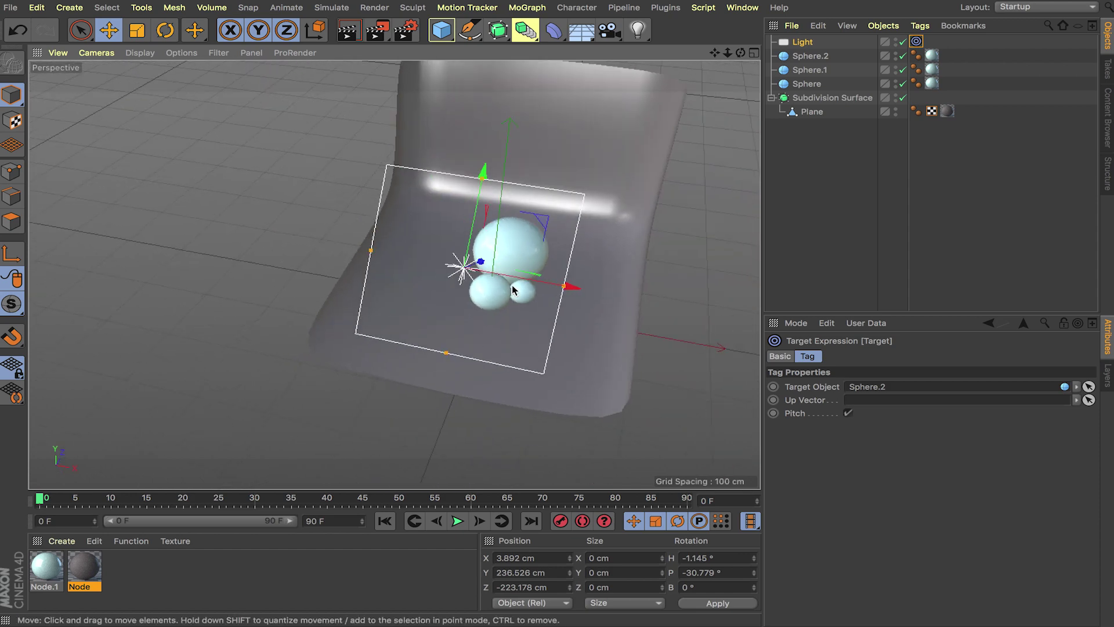
# Shrink the area light's rectangle and move it to the right of the spheres.
pyautogui.press('t')
pyautogui.moveTo(561, 347); pyautogui.dragTo(175, 292)
pyautogui.press('e')
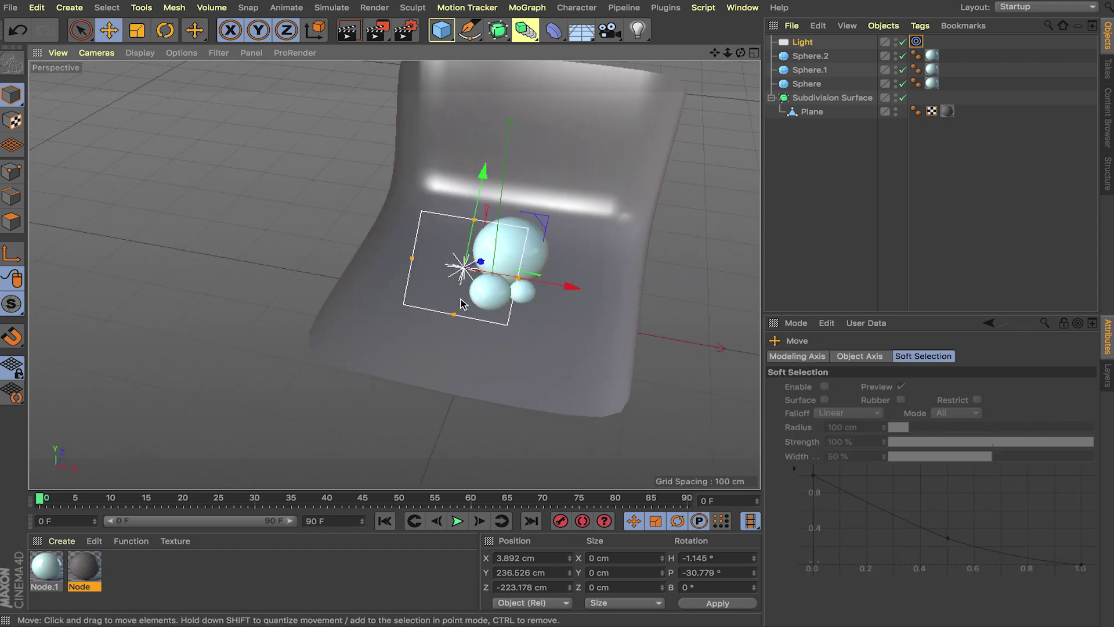
pyautogui.moveTo(518, 279); pyautogui.dragTo(622, 325)
pyautogui.moveTo(535, 267); pyautogui.dragTo(740, 316)
pyautogui.moveTo(627, 330); pyautogui.dragTo(662, 298)
# Give the light Area shadows and Inverse Square falloff with a radius of about 371 cm.
pyautogui.click(802, 42)
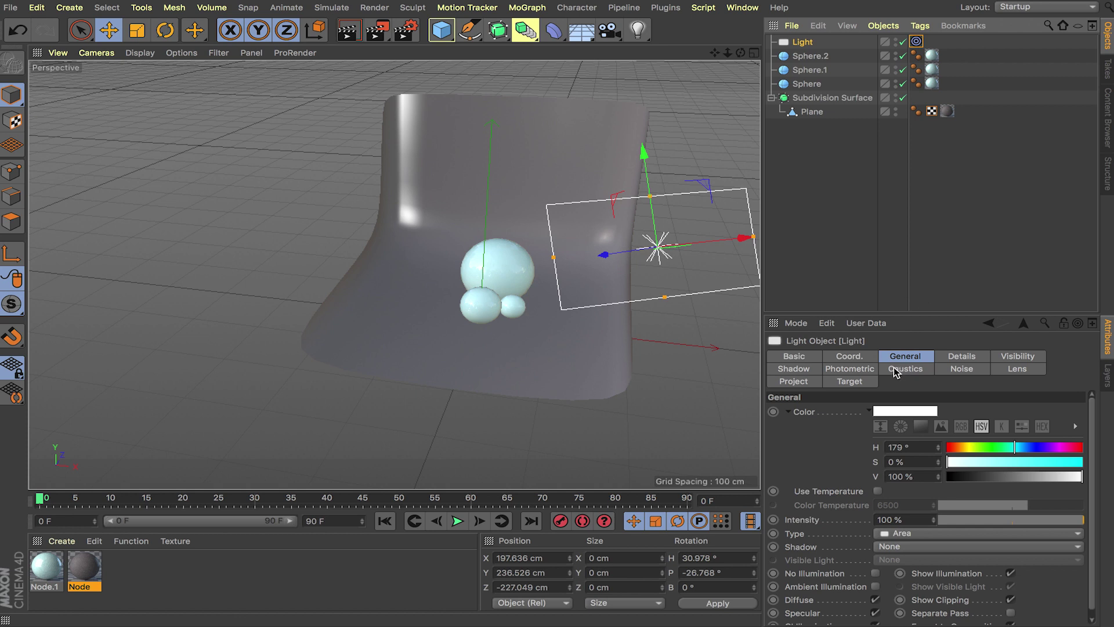
pyautogui.click(914, 547)
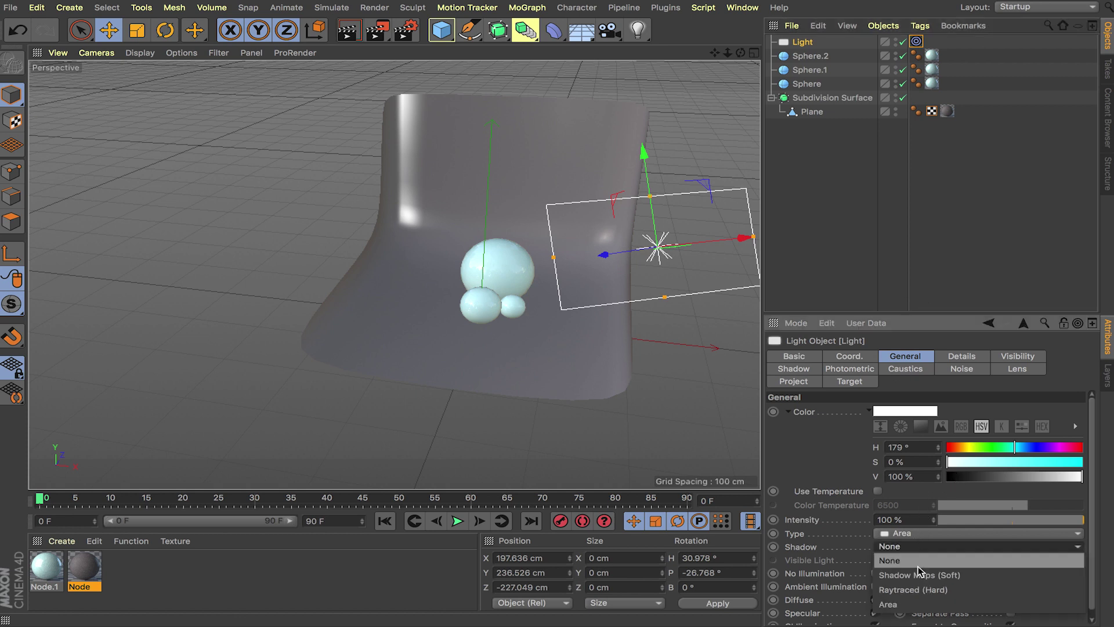
pyautogui.click(928, 604)
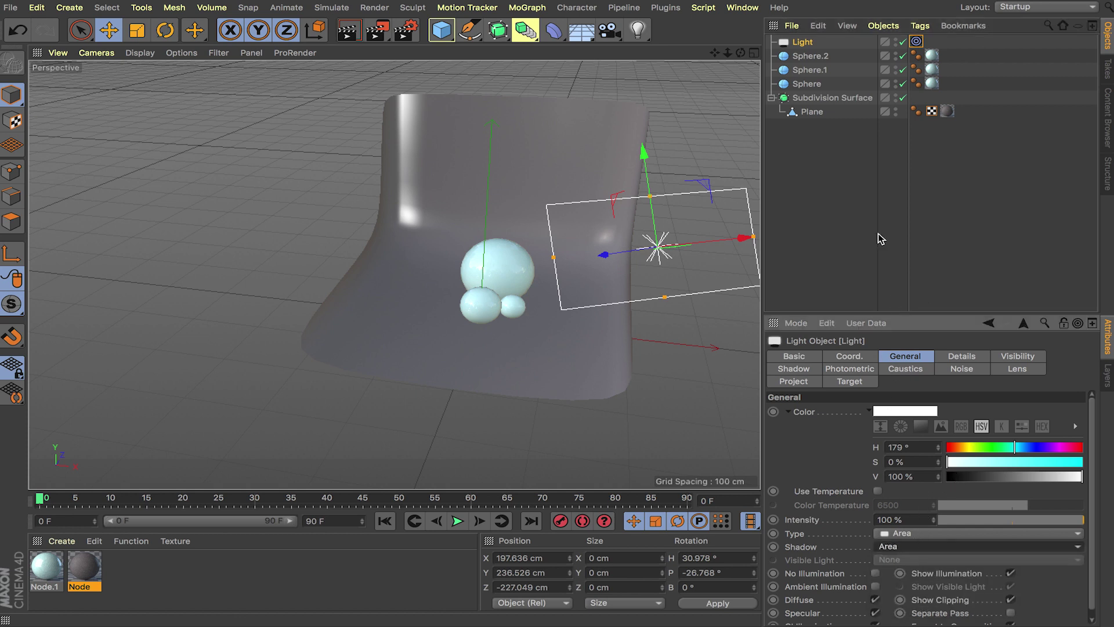
pyautogui.click(975, 356)
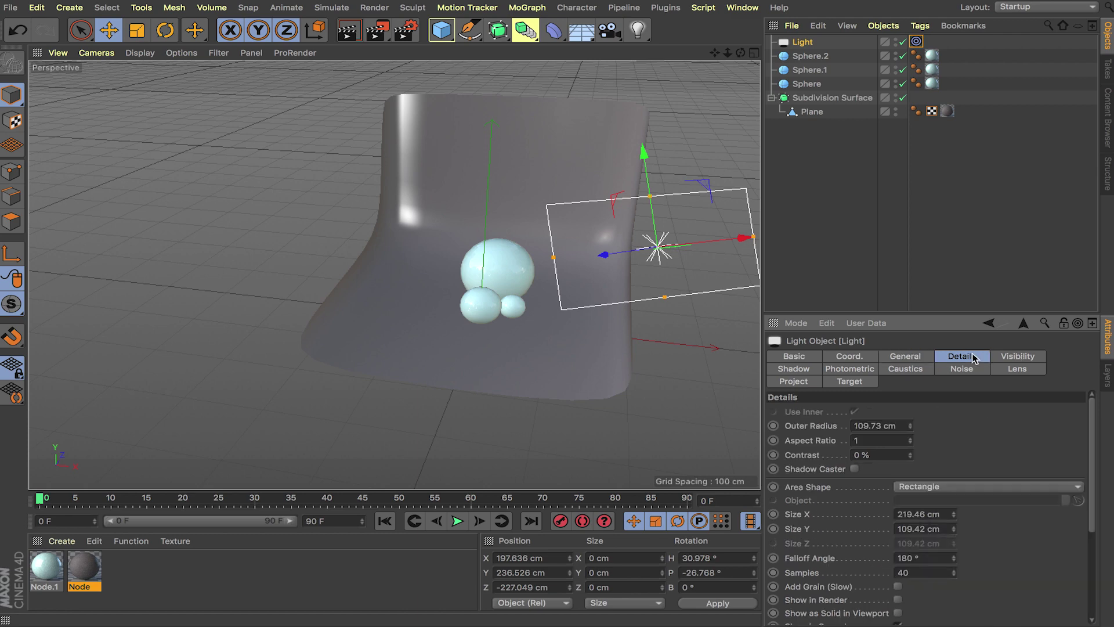
pyautogui.scroll(-5, 1091, 466)
pyautogui.click(961, 526)
pyautogui.click(929, 554)
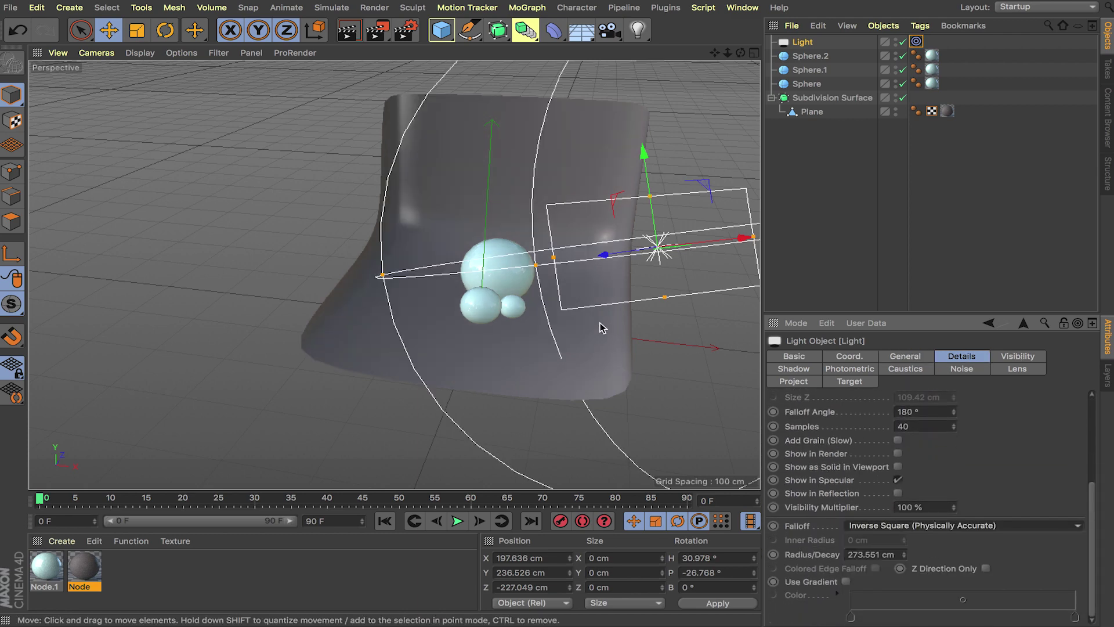
pyautogui.keyDown('alt'); pyautogui.moveTo(598, 320); pyautogui.dragTo(678, 307); pyautogui.keyUp('alt')
pyautogui.moveTo(574, 280); pyautogui.dragTo(502, 301)
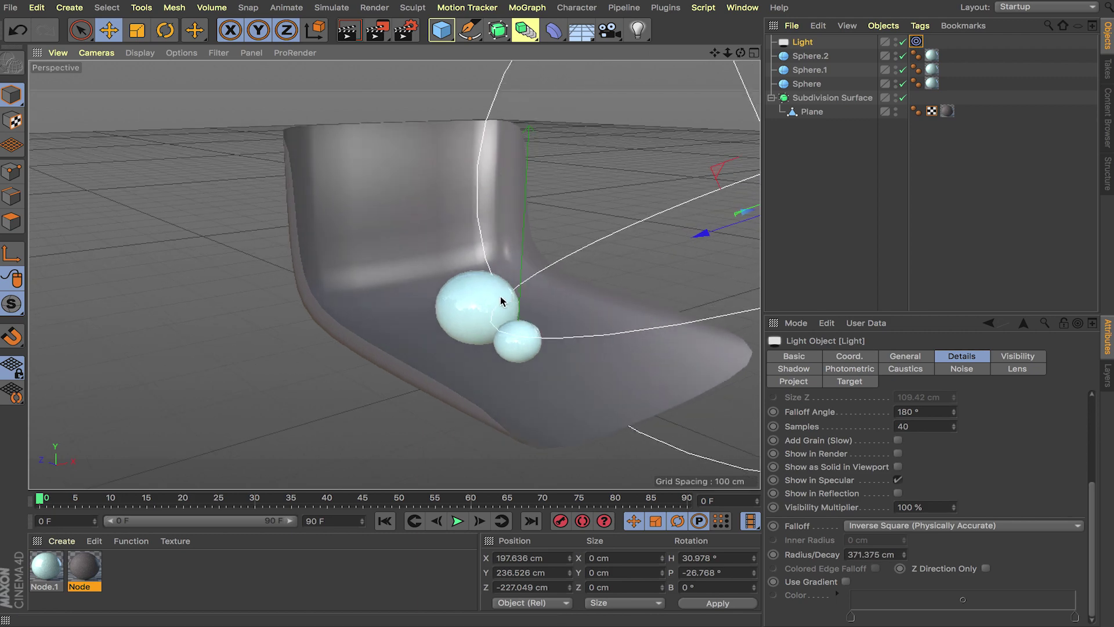
# Orbit to a low frontal view of the spheres and add a Camera object.
pyautogui.keyDown('alt'); pyautogui.moveTo(739, 257); pyautogui.dragTo(586, 231); pyautogui.keyUp('alt')
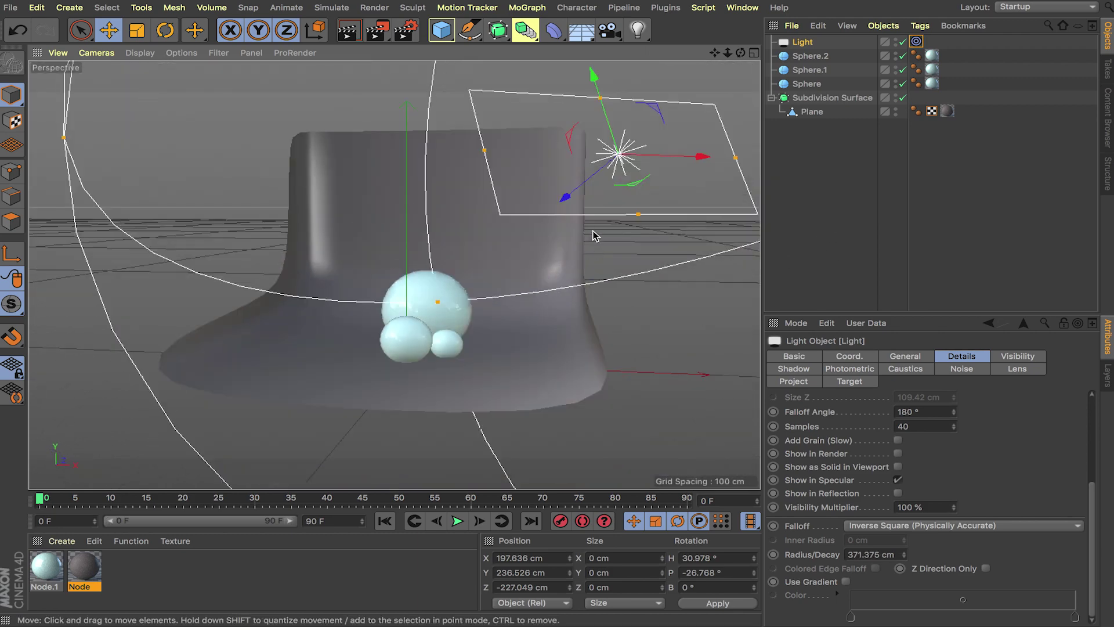
pyautogui.scroll(-5, 407, 297)
pyautogui.scroll(10, 440, 332)
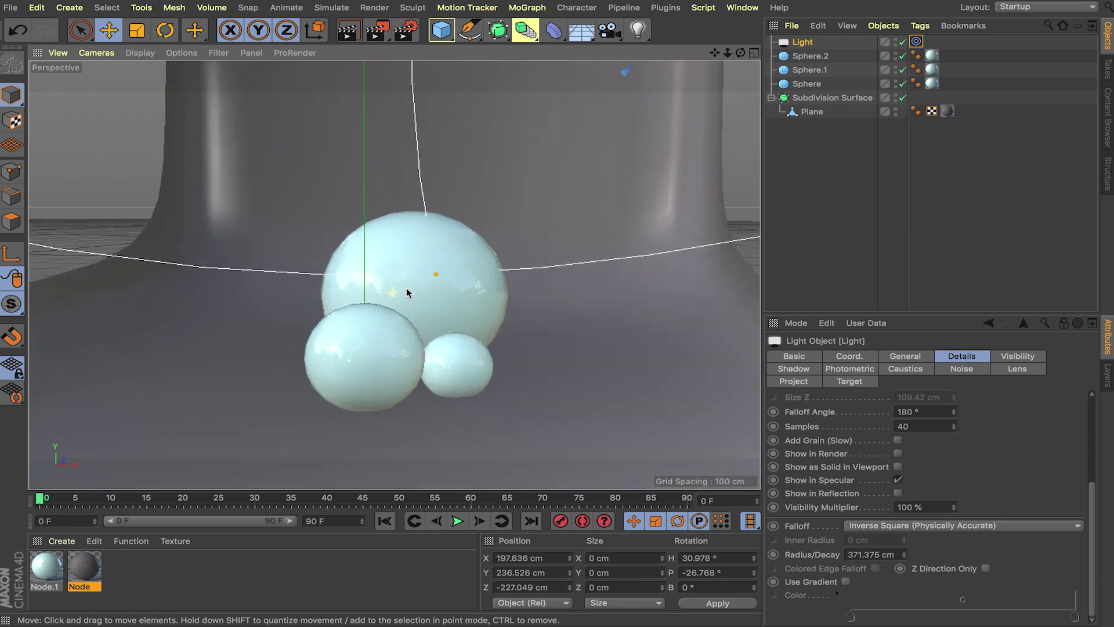
pyautogui.keyDown('alt'); pyautogui.moveTo(480, 242); pyautogui.dragTo(488, 241); pyautogui.keyUp('alt')
pyautogui.moveTo(609, 30); pyautogui.dragTo(669, 55)
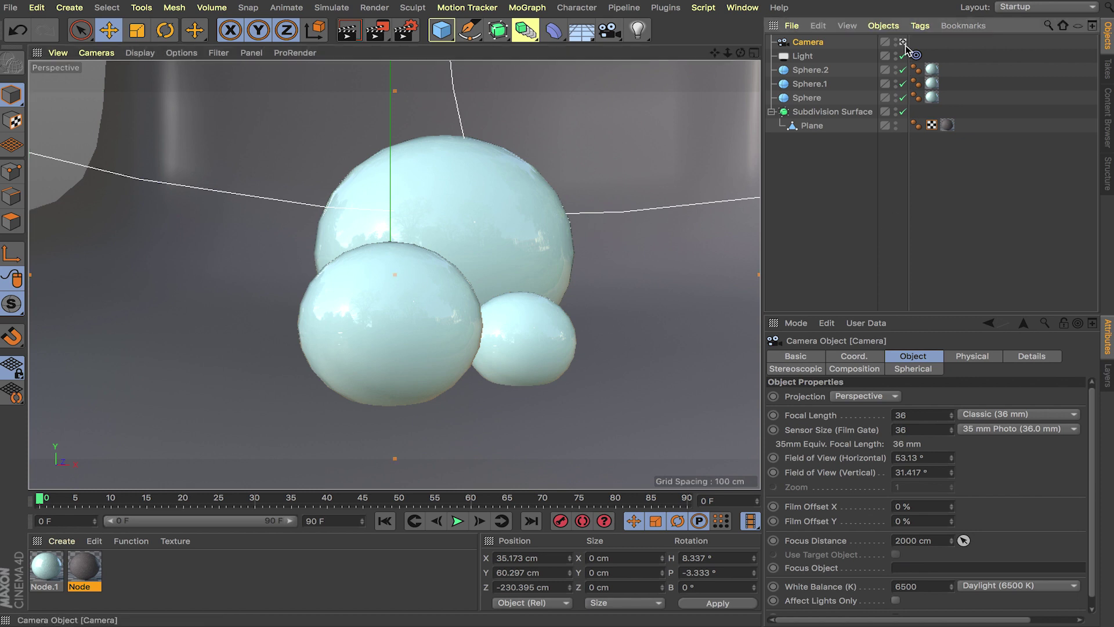
# Give the camera a Portrait (80 mm) focal length and recentre the spheres in frame.
pyautogui.click(985, 413)
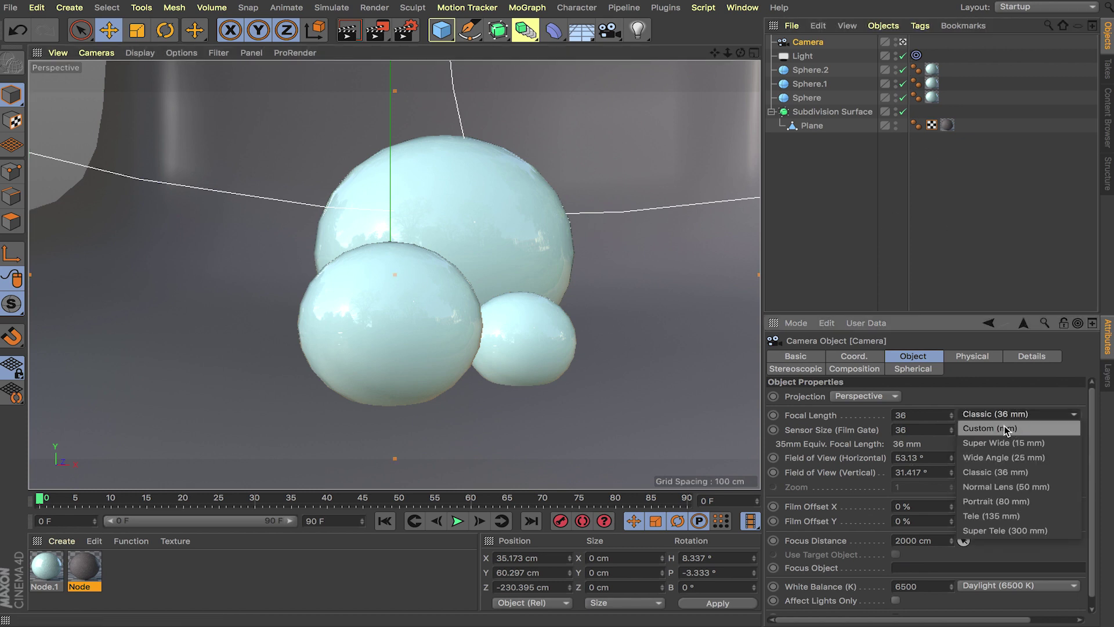
pyautogui.click(1015, 501)
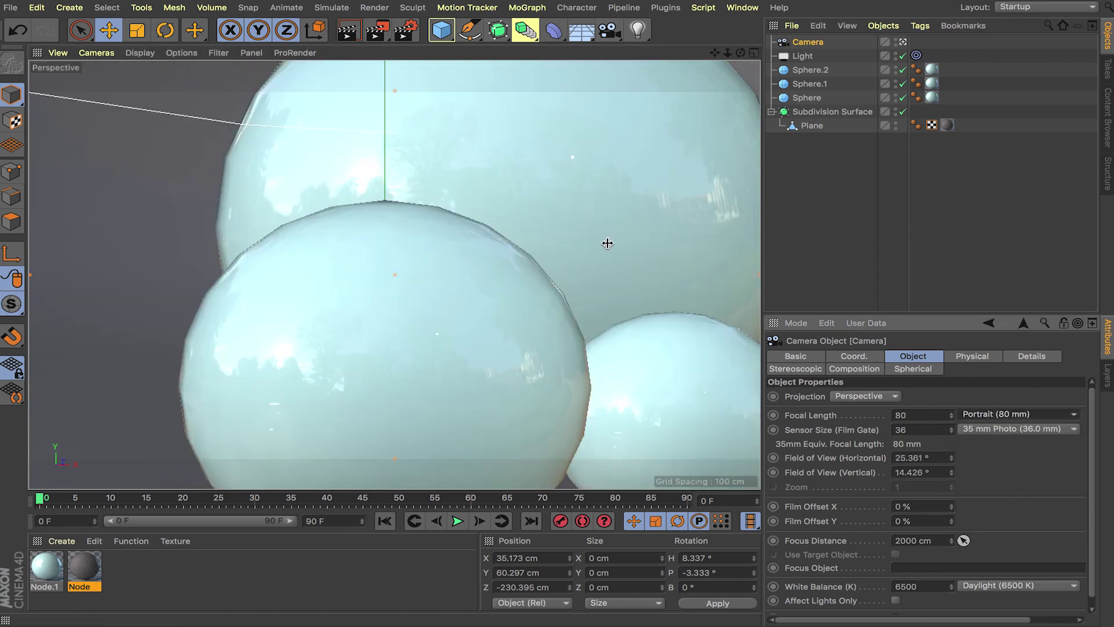
pyautogui.scroll(-6, 516, 266)
pyautogui.keyDown('alt'); pyautogui.moveTo(523, 259); pyautogui.dragTo(440, 263, button='middle'); pyautogui.keyUp('alt')
pyautogui.scroll(-3, 441, 263)
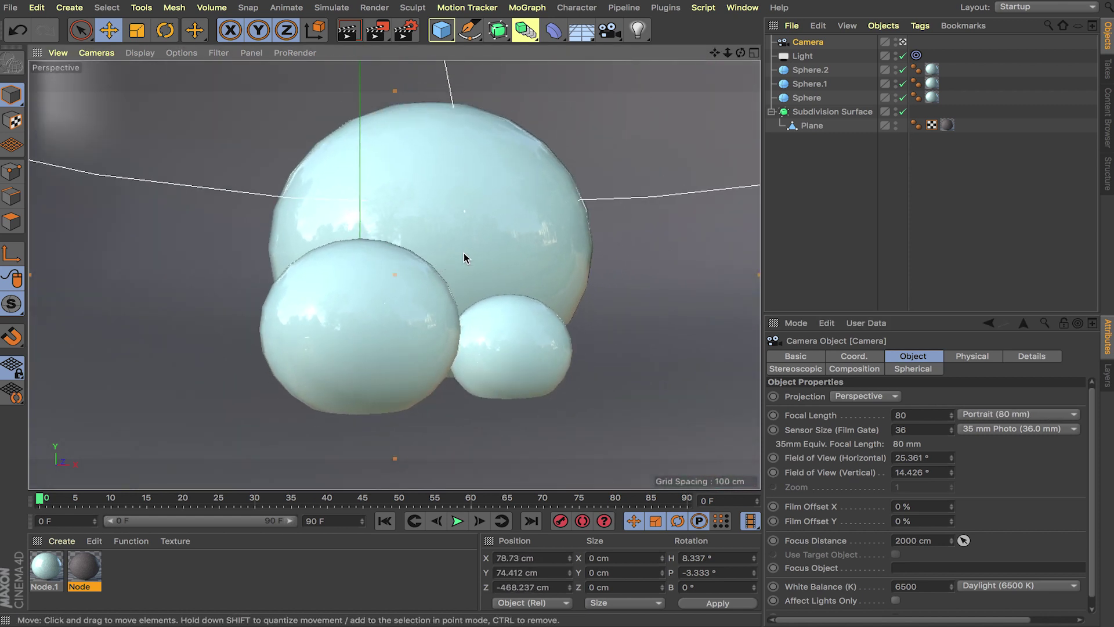
pyautogui.keyDown('alt'); pyautogui.moveTo(464, 253); pyautogui.dragTo(451, 273, button='middle'); pyautogui.keyUp('alt')
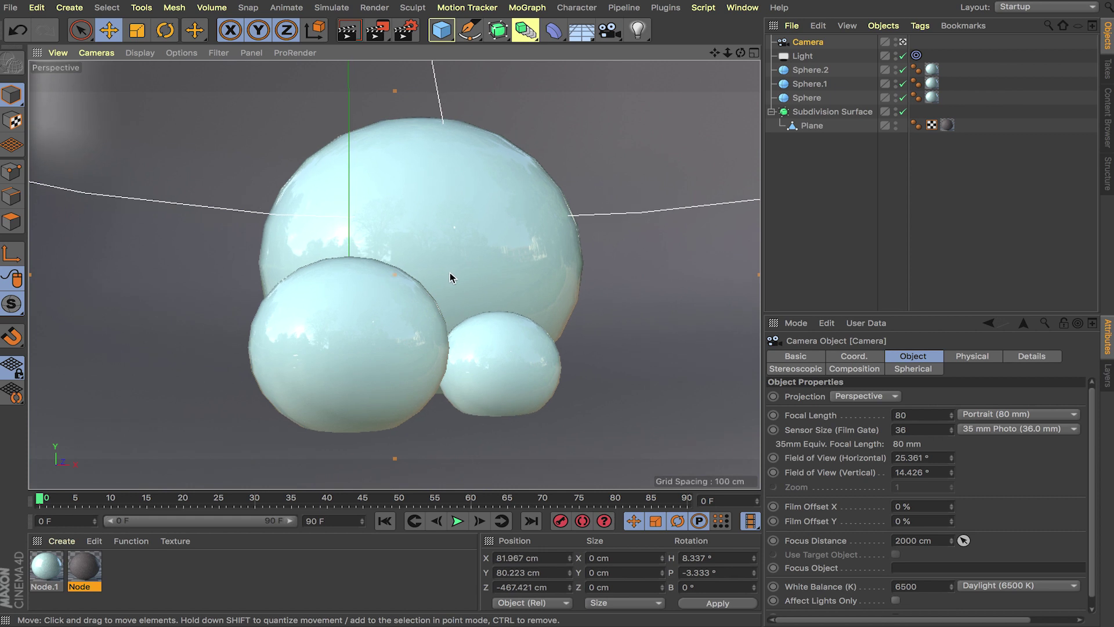
# Raise Sphere and Sphere.1 slightly, Sphere.1 to Y 23.24 cm, and open Render Settings.
pyautogui.click(352, 315)
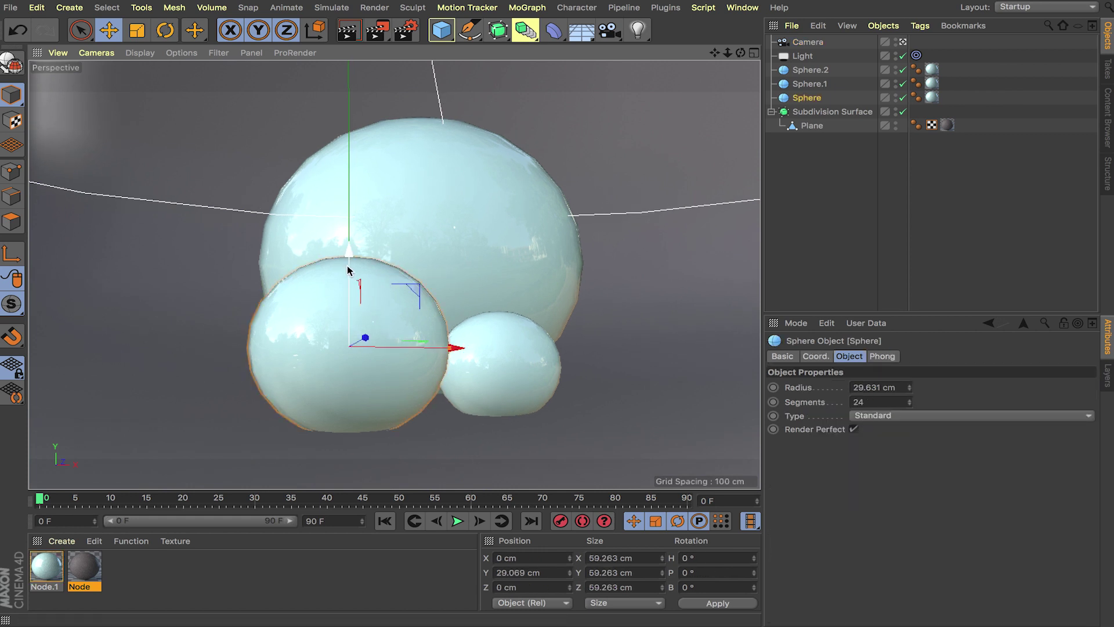
pyautogui.moveTo(349, 270); pyautogui.dragTo(353, 261)
pyautogui.click(500, 331)
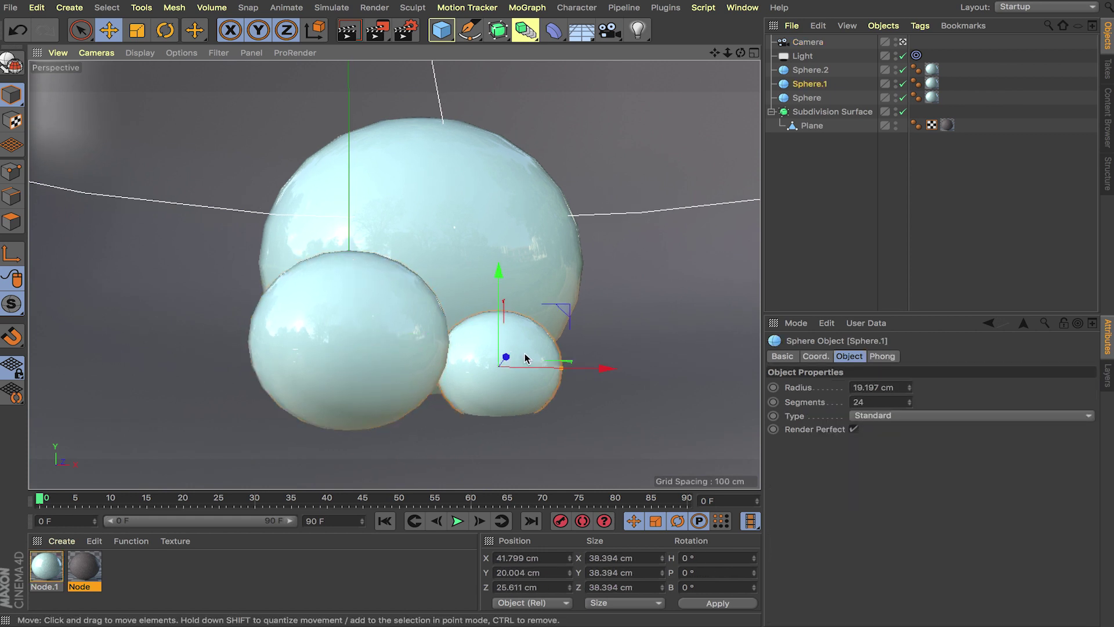
pyautogui.moveTo(498, 317); pyautogui.dragTo(498, 309)
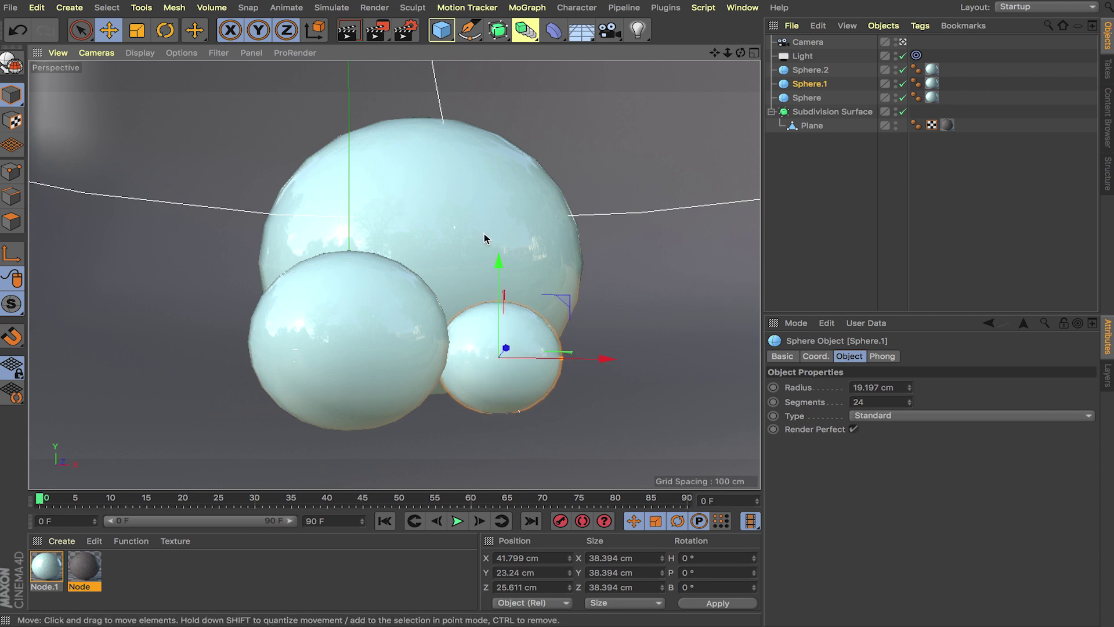
pyautogui.click(406, 30)
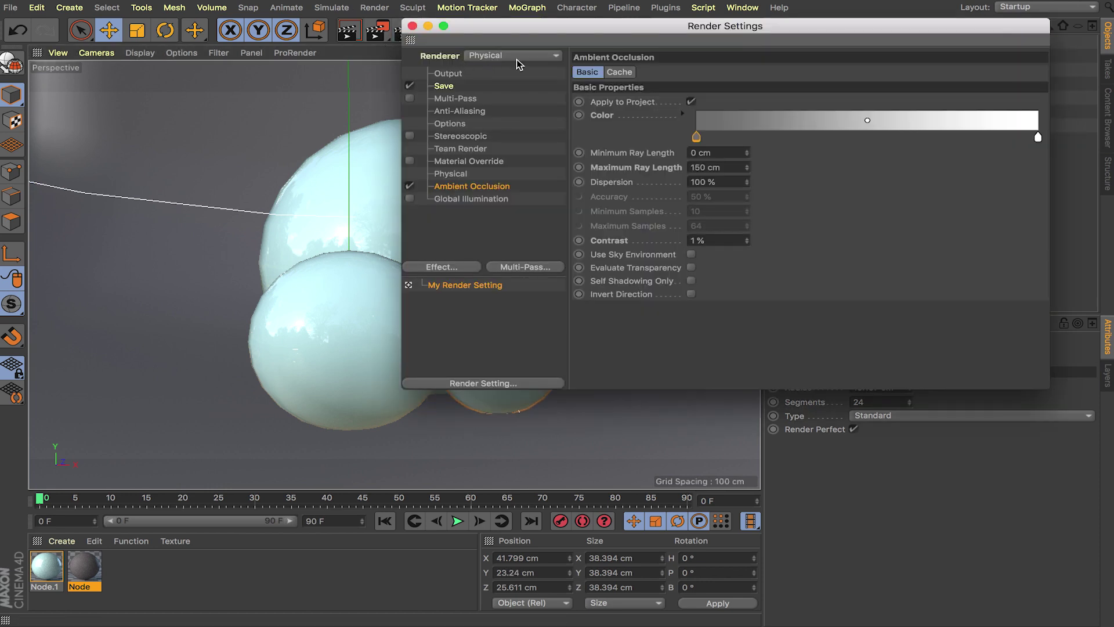
# Disable Ambient Occlusion, render a 1280x720 test to the Picture Viewer, then select the light.
pyautogui.click(410, 186)
pyautogui.click(412, 25)
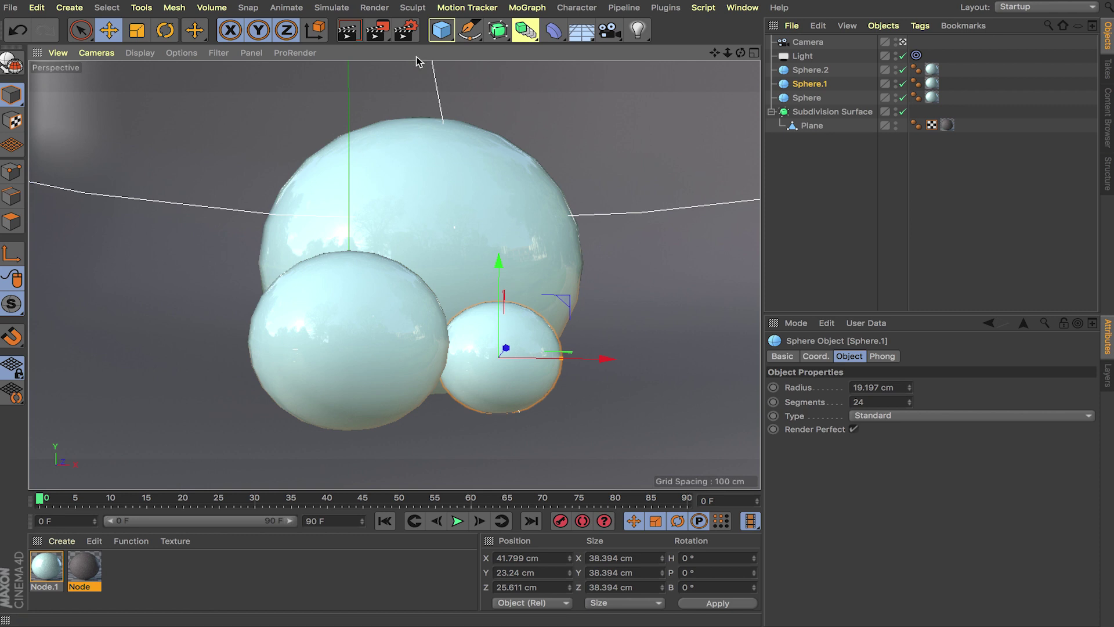
pyautogui.click(376, 33)
pyautogui.moveTo(814, 20); pyautogui.dragTo(737, 46)
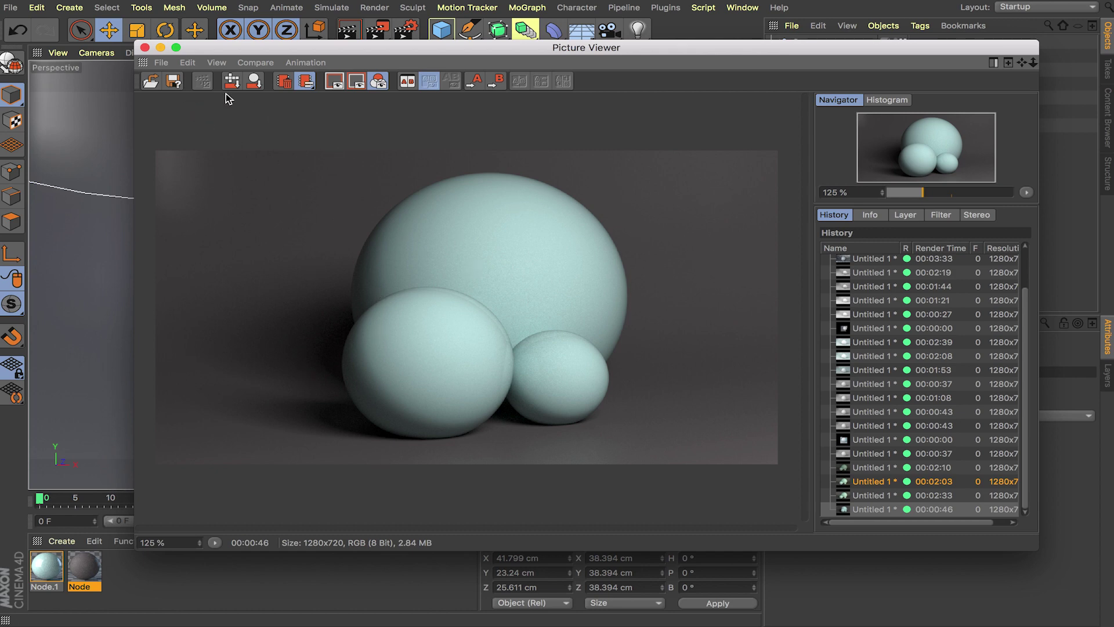
pyautogui.click(145, 48)
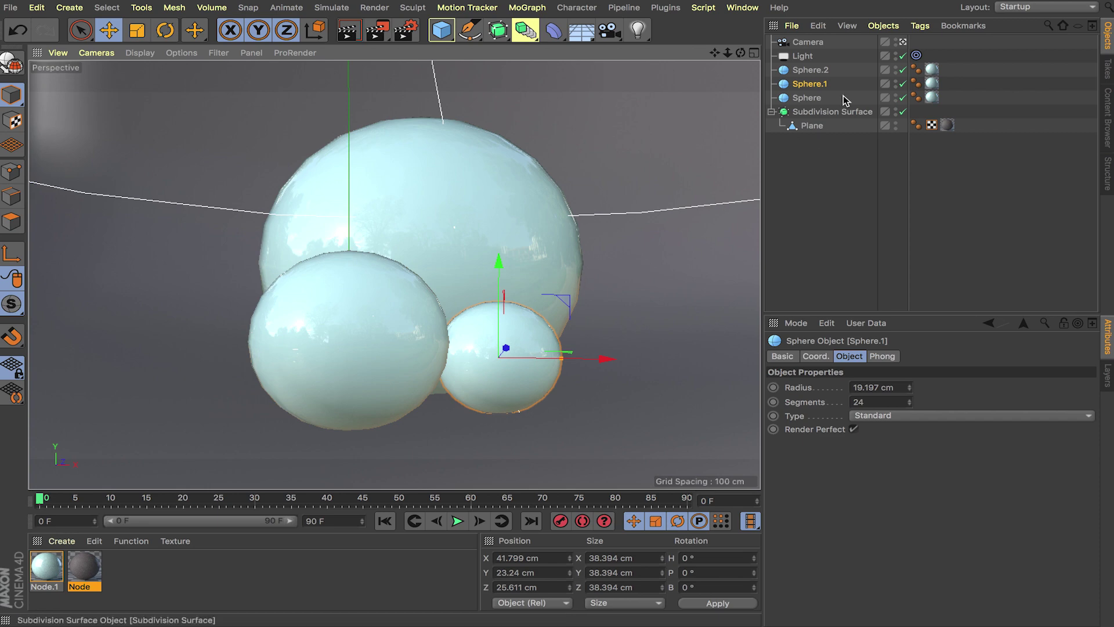
pyautogui.scroll(-10, 587, 309)
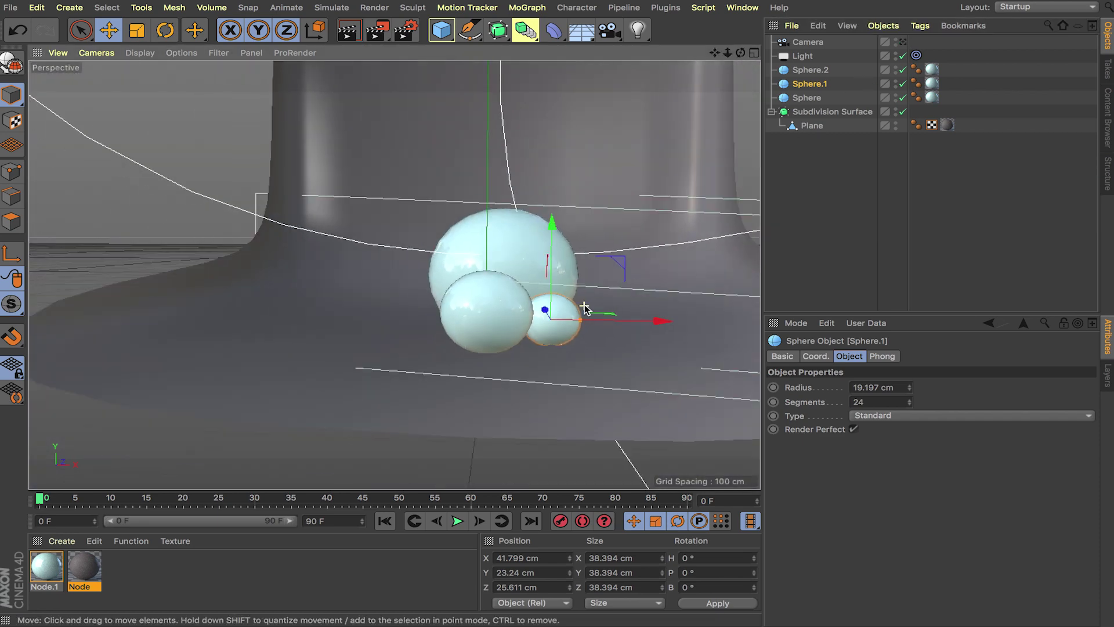
pyautogui.scroll(-6, 584, 309)
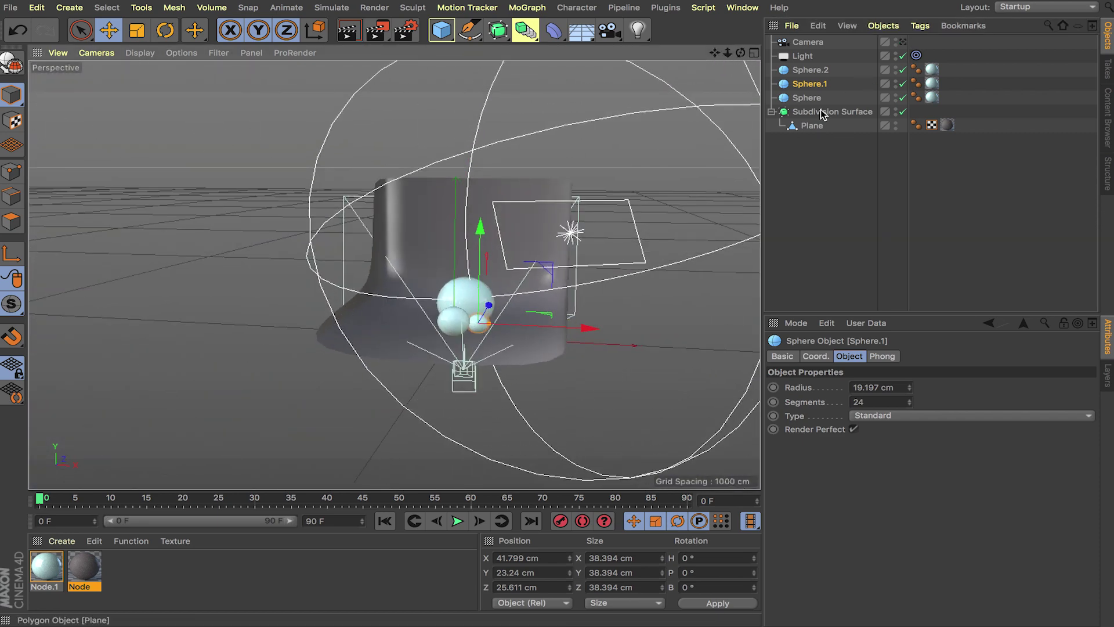
pyautogui.click(811, 57)
# Duplicate the light as Light.1, move it left toward the backdrop and enlarge it about 1.5 times.
pyautogui.click(831, 154)
pyautogui.keyDown('ctrl'); pyautogui.moveTo(806, 56); pyautogui.dragTo(811, 44); pyautogui.keyUp('ctrl')
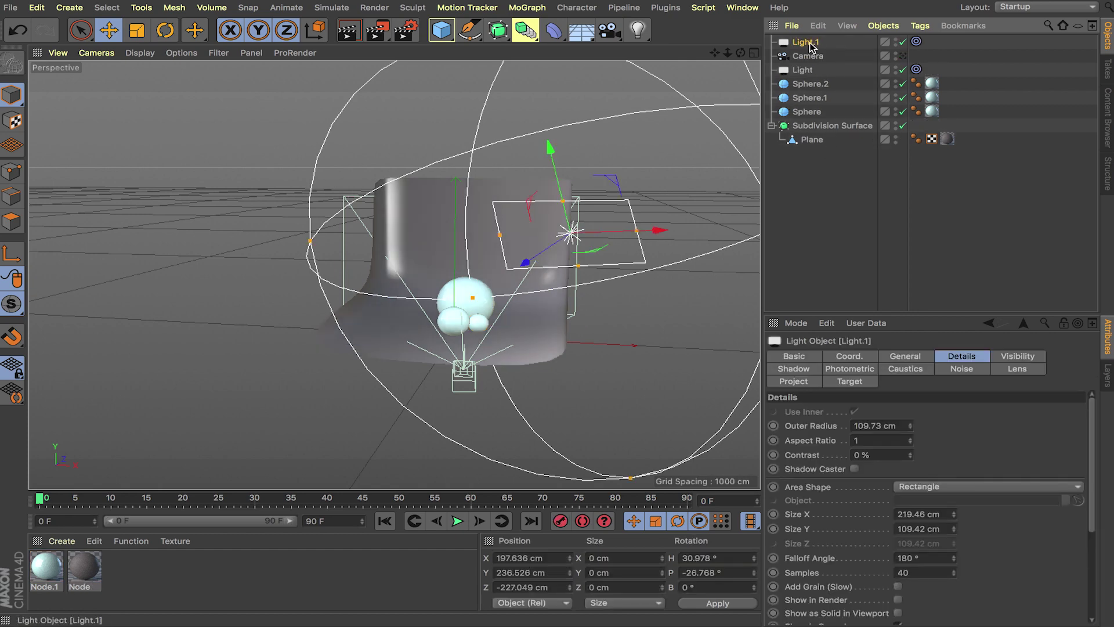
pyautogui.moveTo(666, 231); pyautogui.dragTo(410, 329)
pyautogui.moveTo(257, 340); pyautogui.dragTo(285, 298)
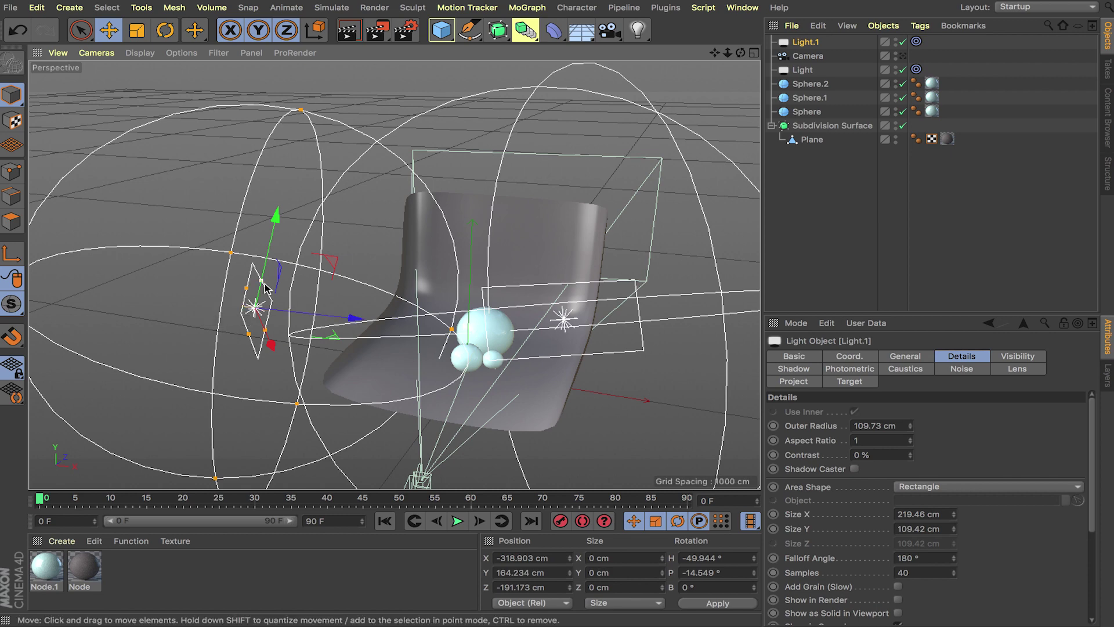
pyautogui.press('t')
pyautogui.moveTo(345, 348); pyautogui.dragTo(731, 399)
pyautogui.moveTo(568, 358); pyautogui.dragTo(452, 362)
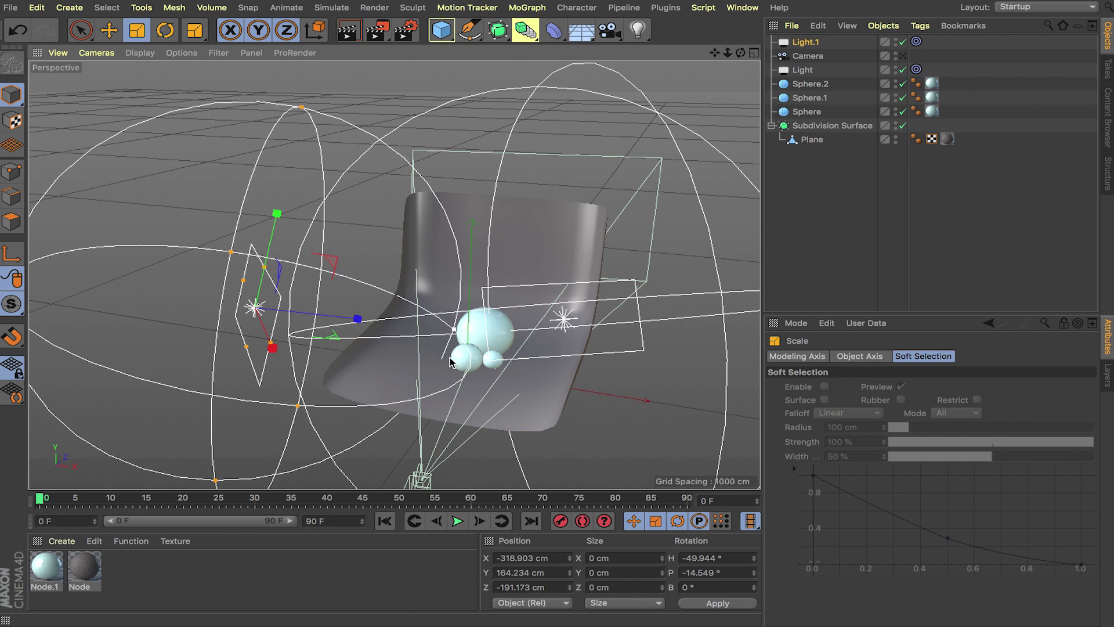
# Tint Light pale teal with colour H170, S13.
pyautogui.click(803, 71)
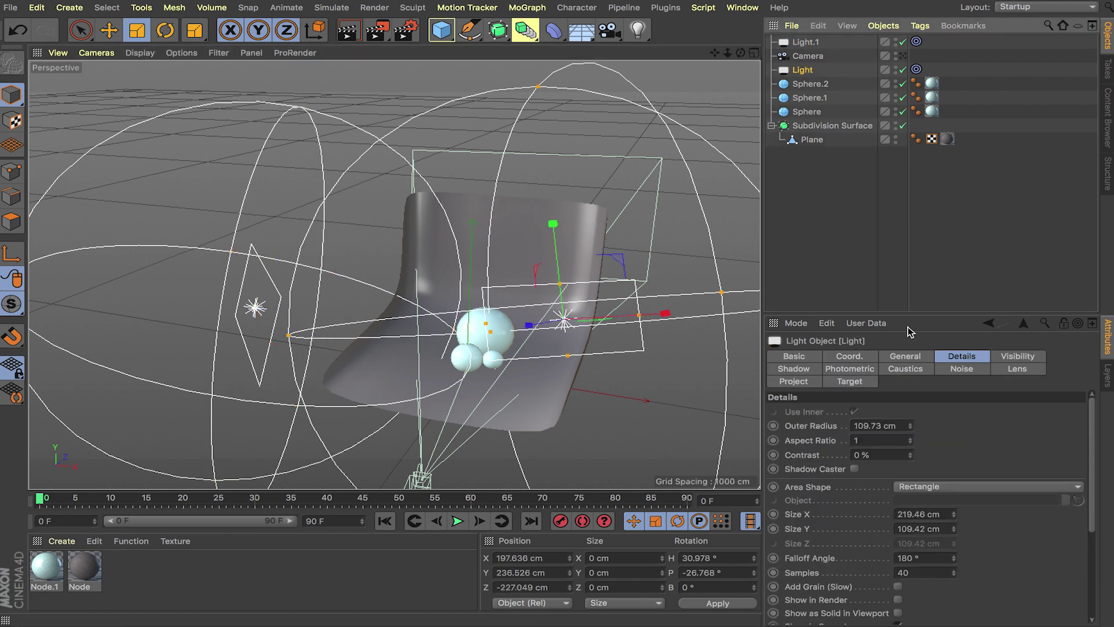
pyautogui.click(906, 356)
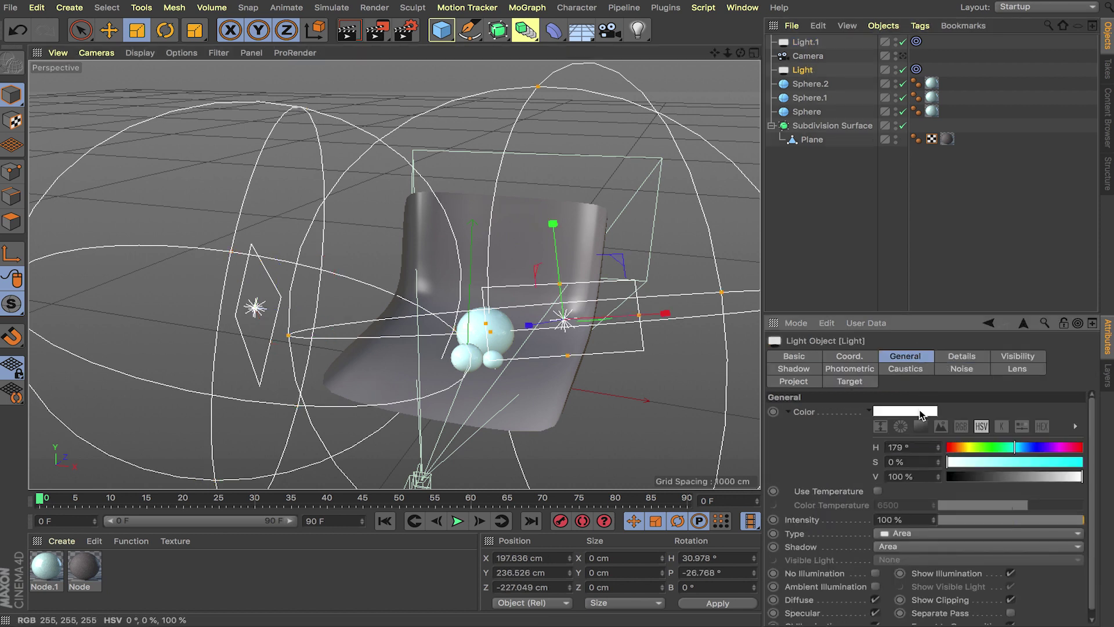
pyautogui.click(922, 412)
pyautogui.click(952, 410)
pyautogui.moveTo(874, 427); pyautogui.dragTo(867, 425)
pyautogui.click(949, 462)
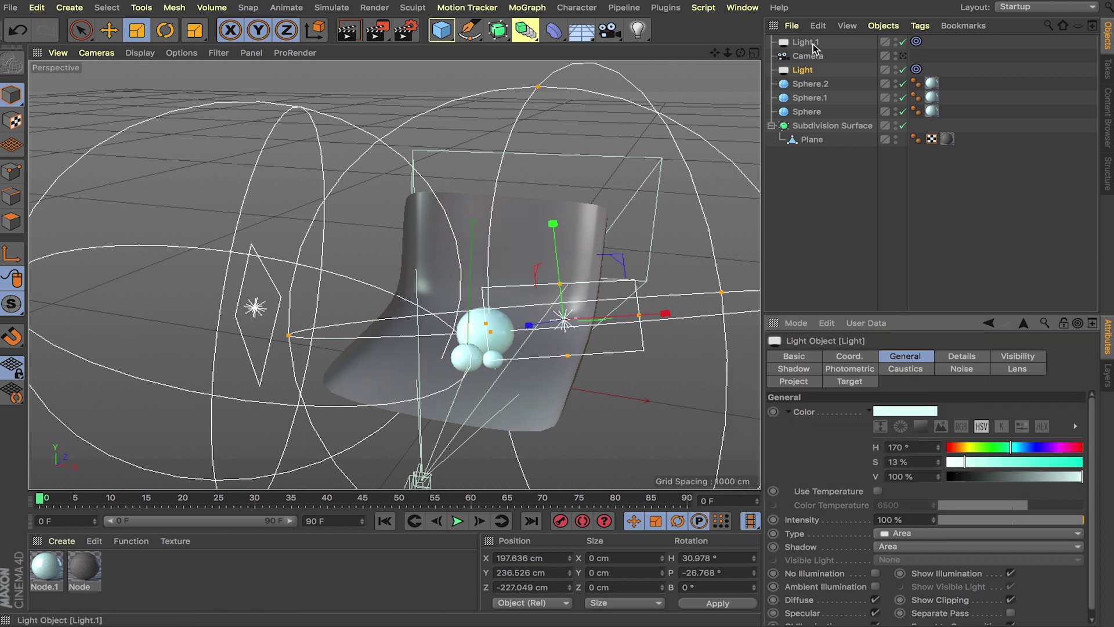
# Make Light.1 pale yellow (H58, S14) at 50% intensity.
pyautogui.click(806, 42)
pyautogui.moveTo(981, 452); pyautogui.dragTo(971, 458)
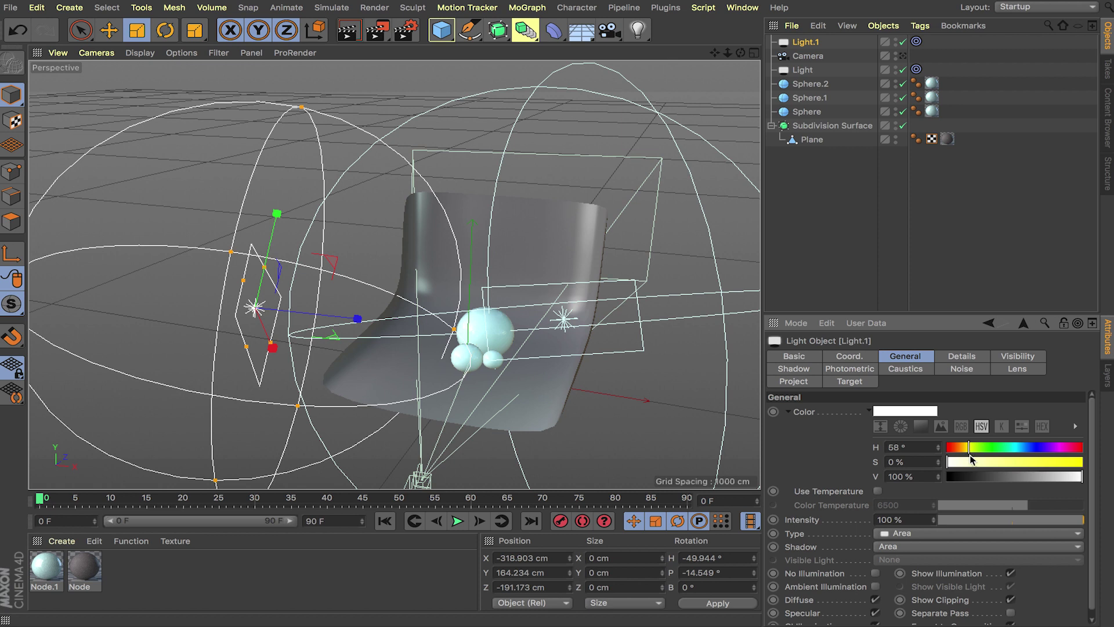
pyautogui.click(906, 520)
pyautogui.write('50')
pyautogui.press('Return')
# Widen Light.1's falloff radius slightly and render the scene through the Camera.
pyautogui.scroll(-3, 420, 378)
pyautogui.scroll(8, 425, 374)
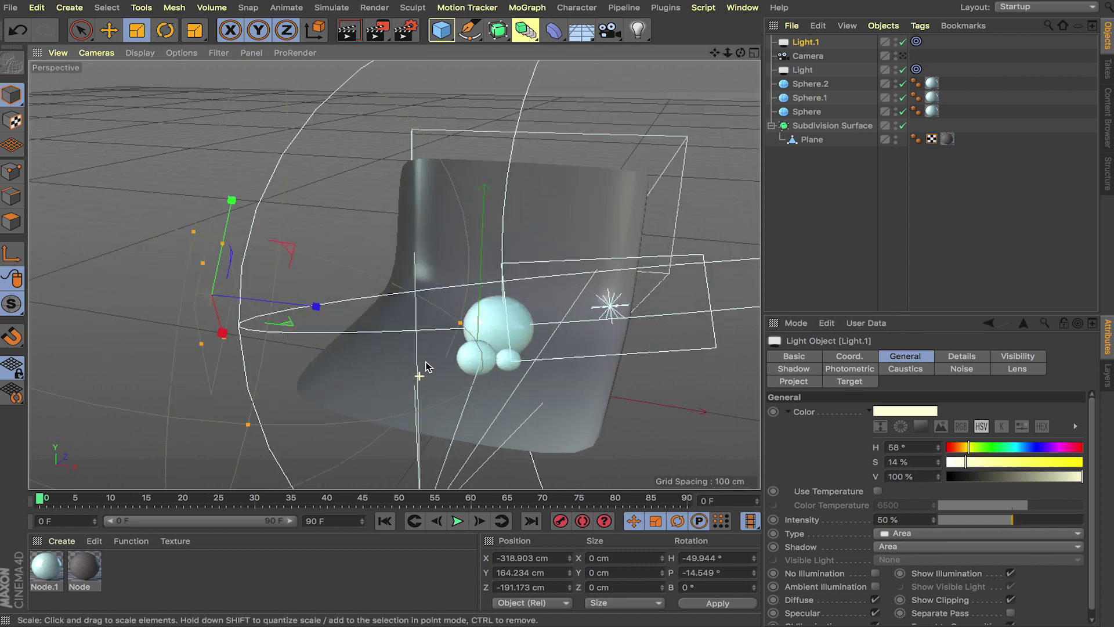
pyautogui.keyDown('alt'); pyautogui.moveTo(423, 382); pyautogui.dragTo(424, 381); pyautogui.keyUp('alt')
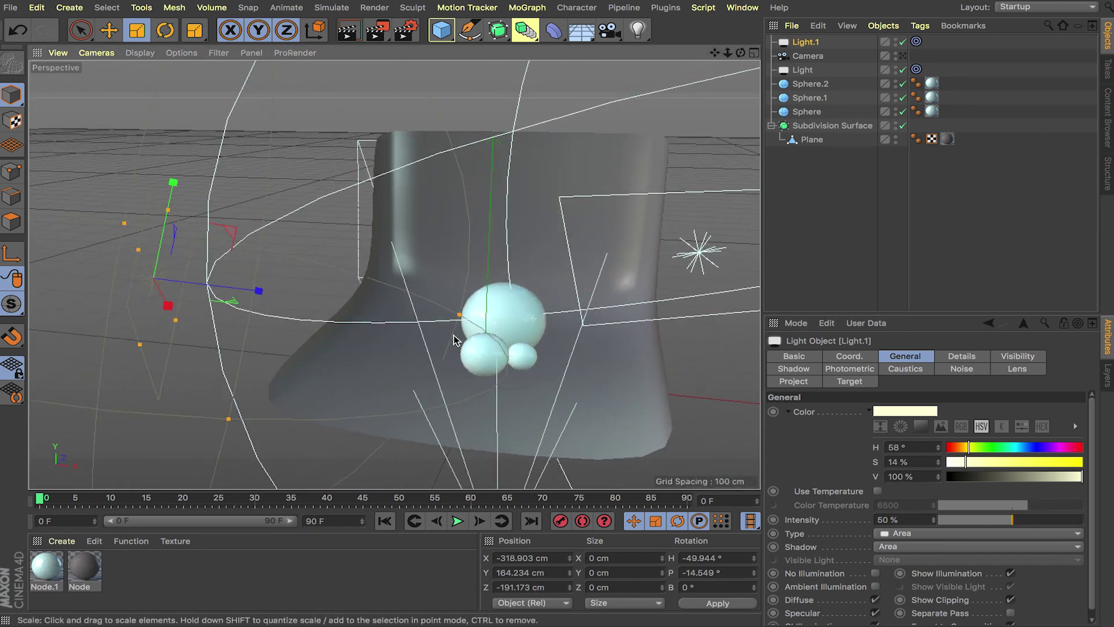
pyautogui.moveTo(459, 316); pyautogui.dragTo(470, 315)
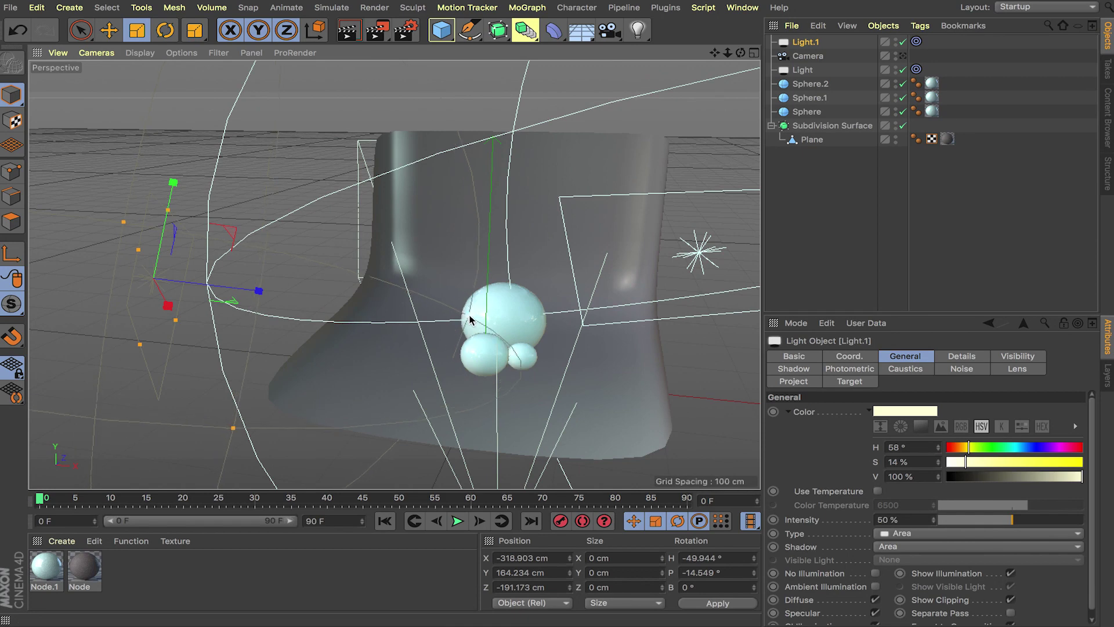
pyautogui.click(903, 57)
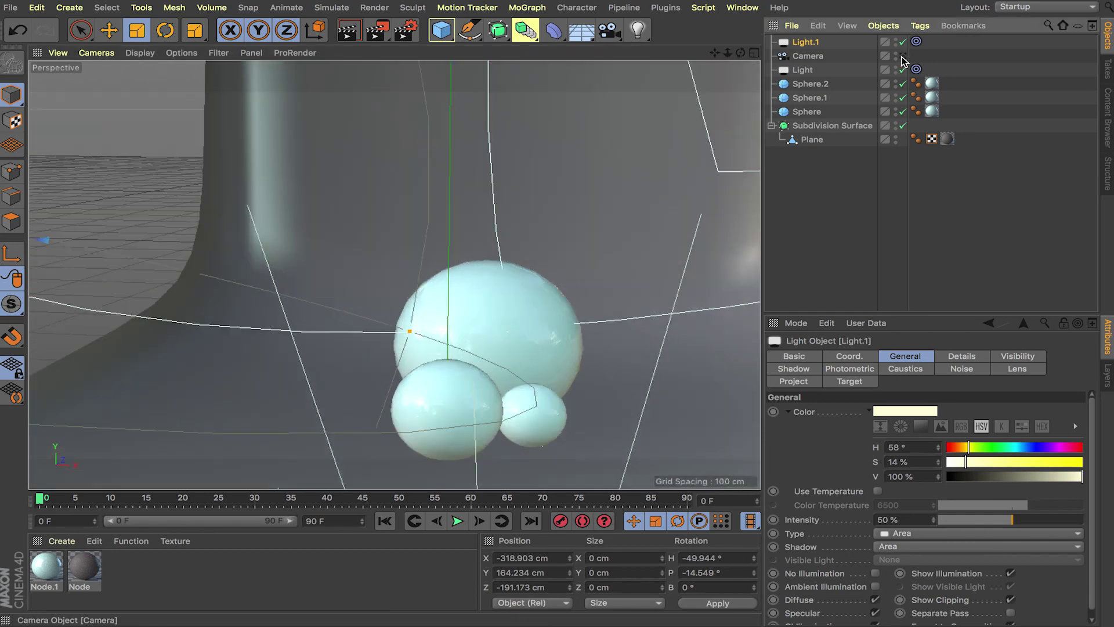
pyautogui.click(377, 30)
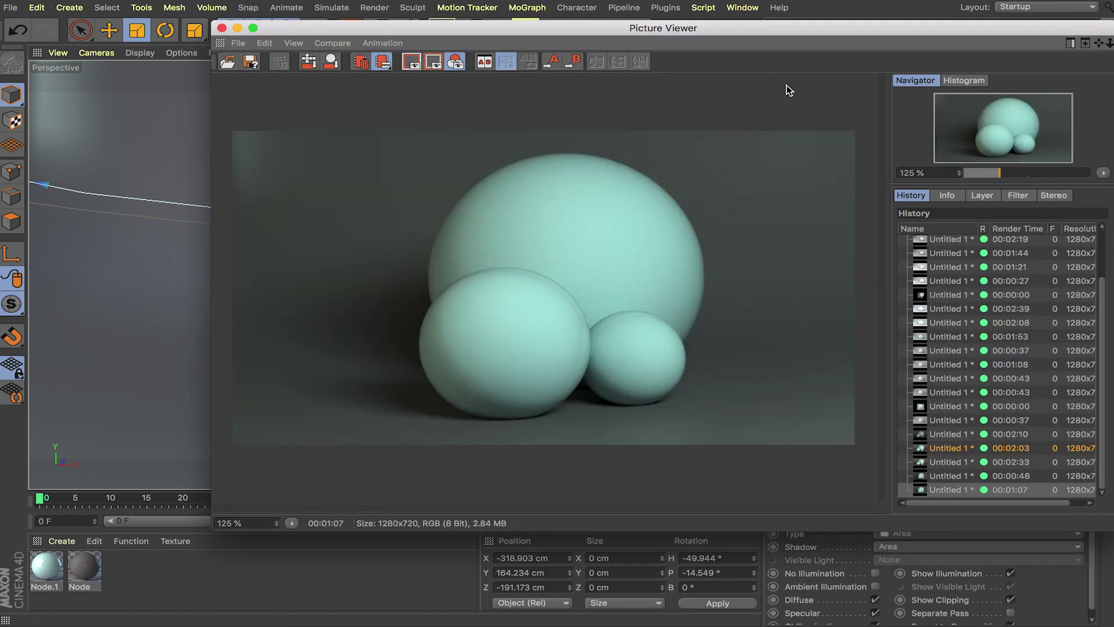
# Flip between the 00:01:07, 00:00:46 and 00:02:33 renders in History, then close the Picture Viewer.
pyautogui.moveTo(762, 33); pyautogui.dragTo(700, 43)
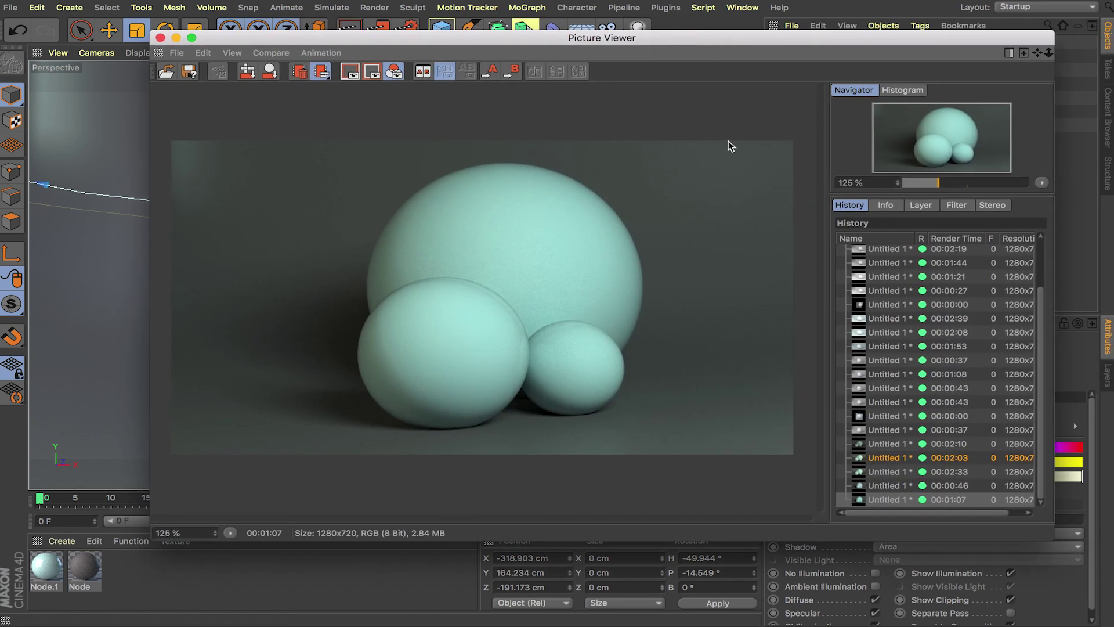
pyautogui.click(893, 473)
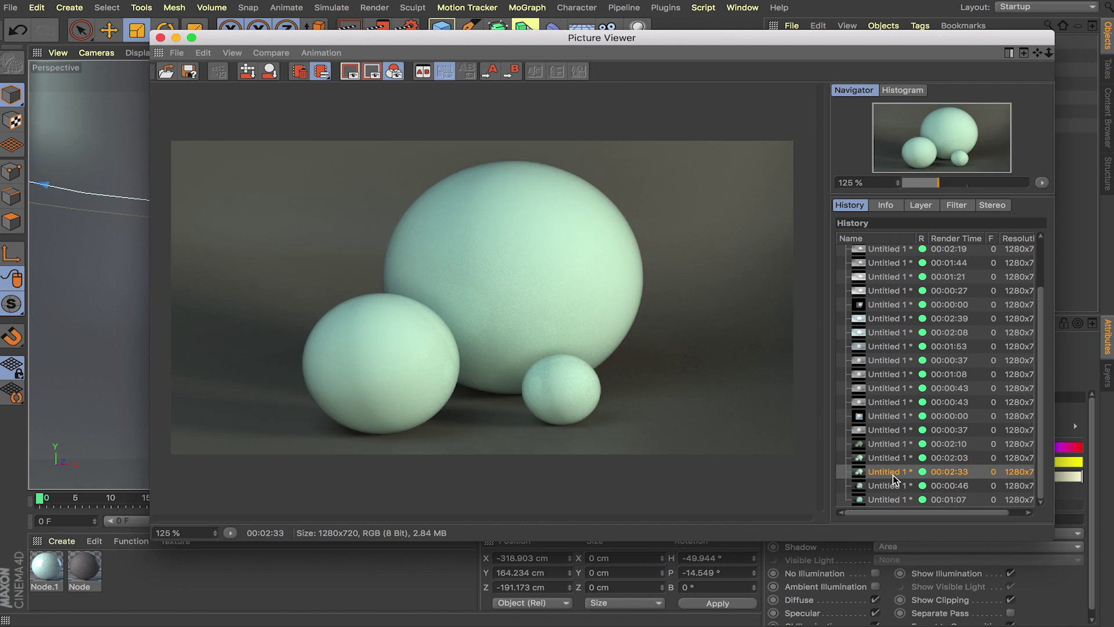
pyautogui.click(894, 486)
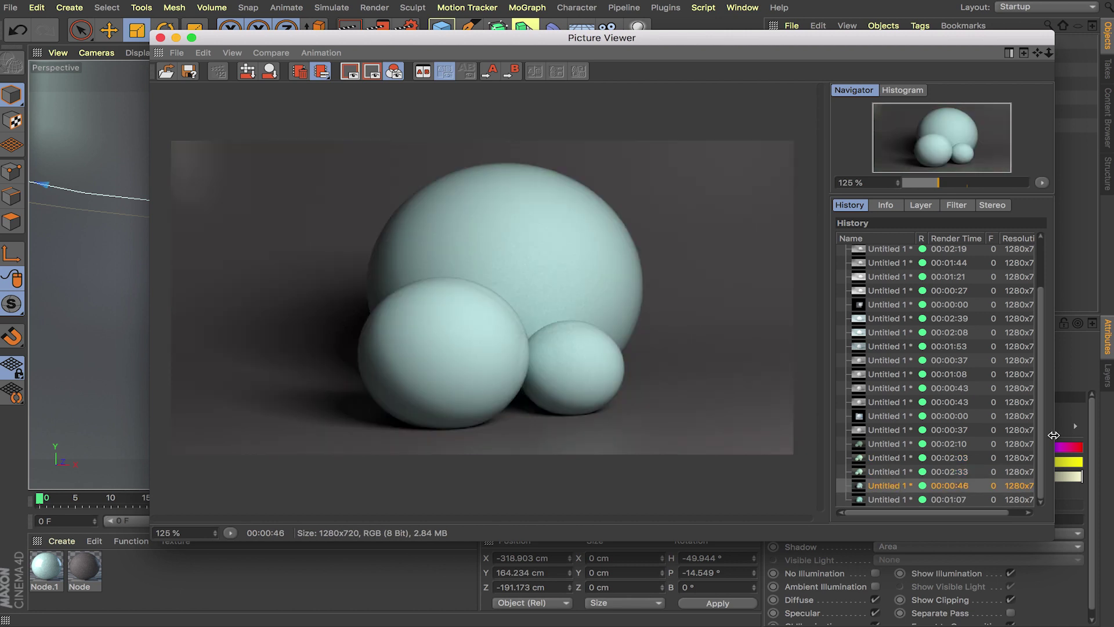
pyautogui.click(903, 500)
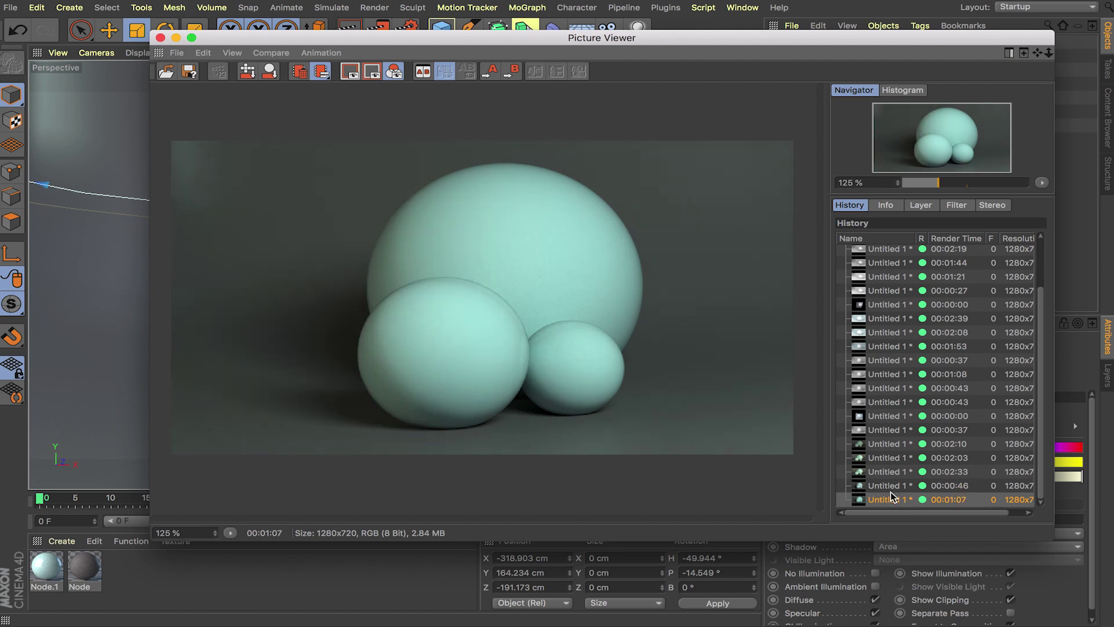
pyautogui.click(890, 486)
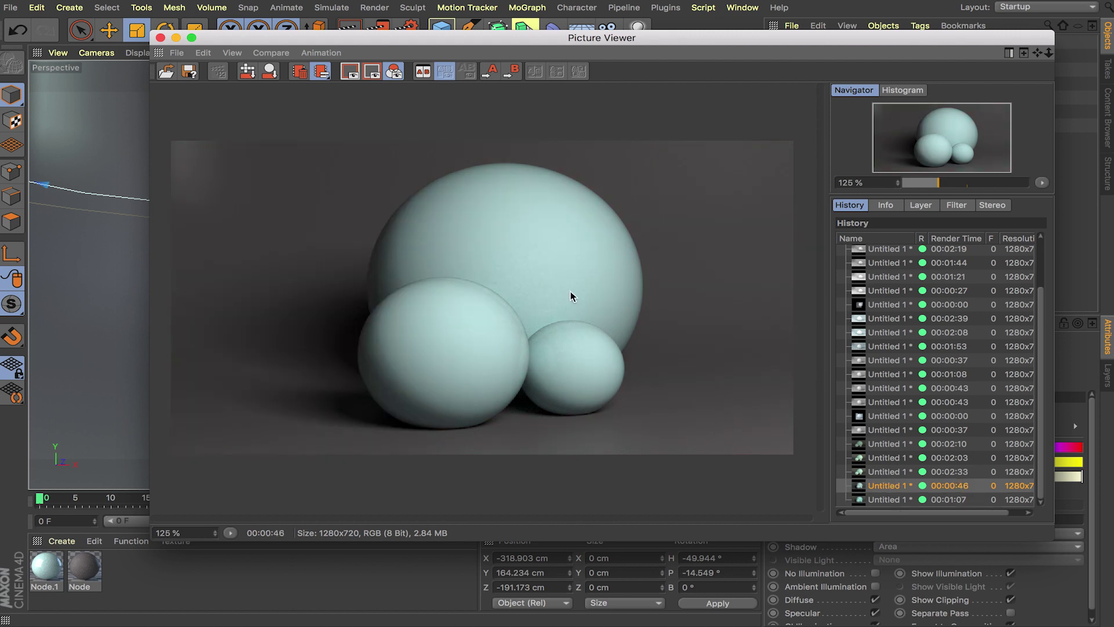
pyautogui.click(896, 500)
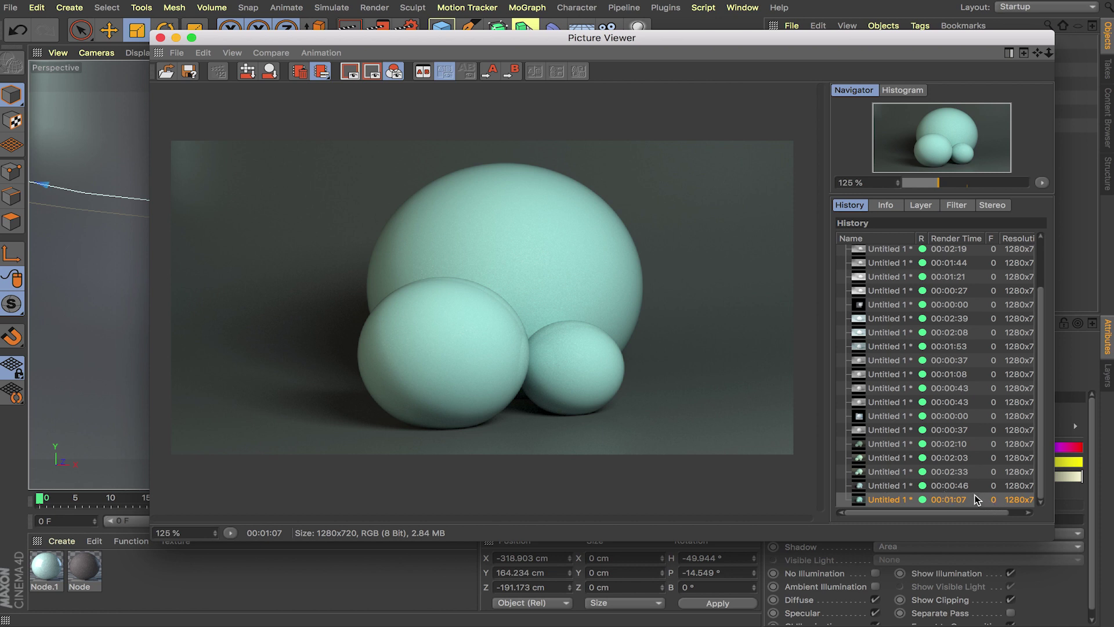
pyautogui.click(961, 487)
pyautogui.click(956, 498)
pyautogui.click(955, 488)
pyautogui.click(955, 498)
pyautogui.click(161, 39)
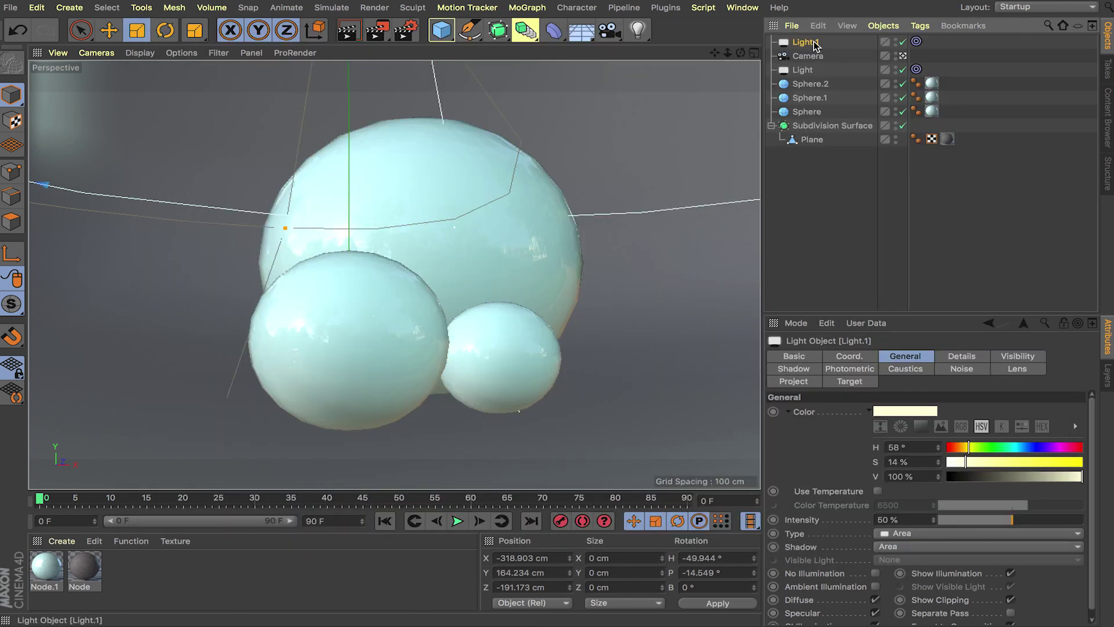
# Lower Light.1's intensity to 40% and return to the free perspective view.
pyautogui.doubleClick(917, 519)
pyautogui.write('40')
pyautogui.press('Return')
pyautogui.click(904, 56)
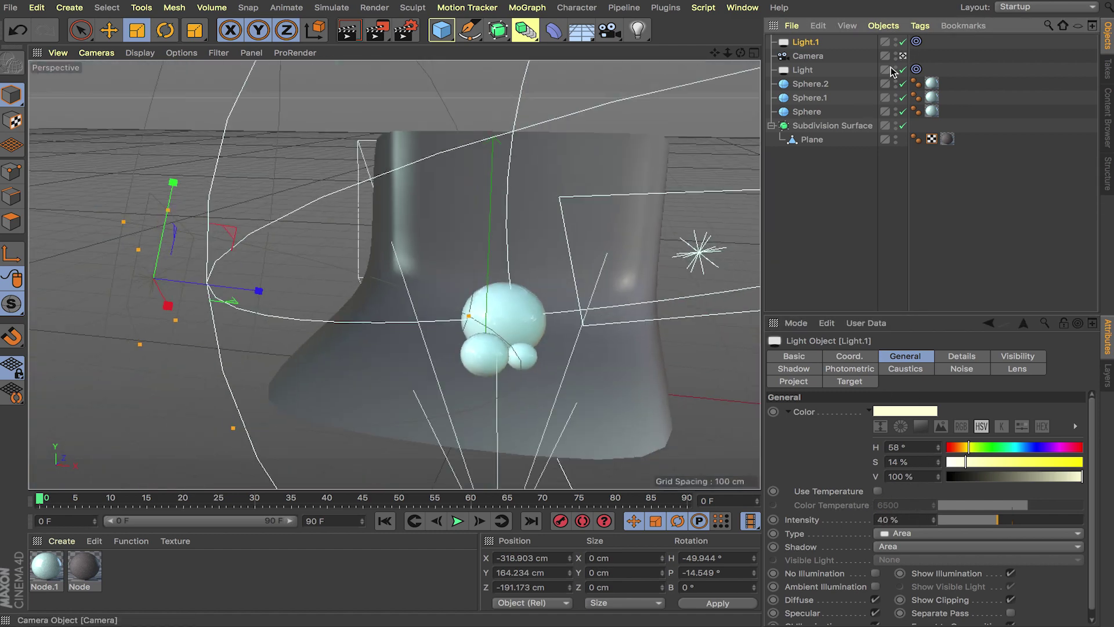
pyautogui.keyDown('alt'); pyautogui.moveTo(555, 245); pyautogui.dragTo(487, 328); pyautogui.keyUp('alt')
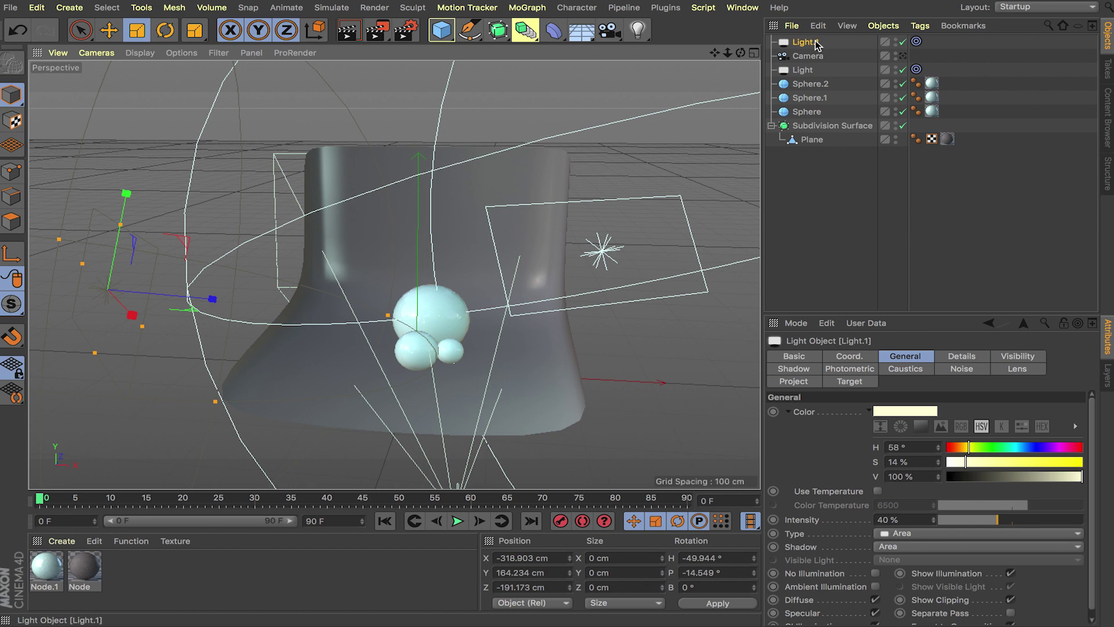
# Paste a copy of Light.1 into the scene as Light.2 and select it.
pyautogui.click(832, 186)
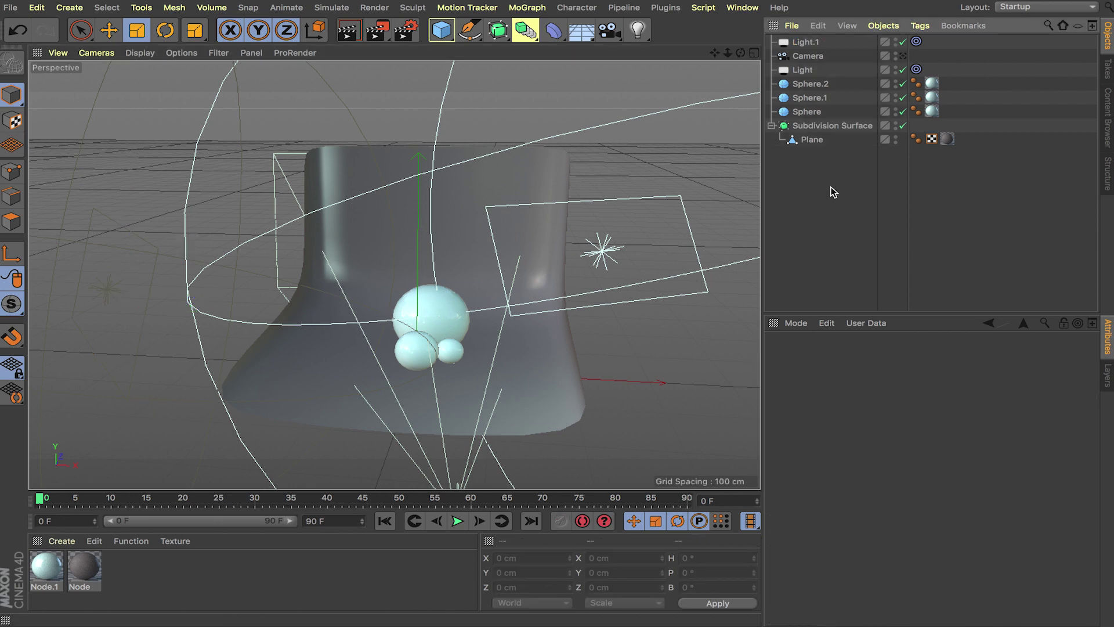
pyautogui.press('super+v')
pyautogui.click(810, 42)
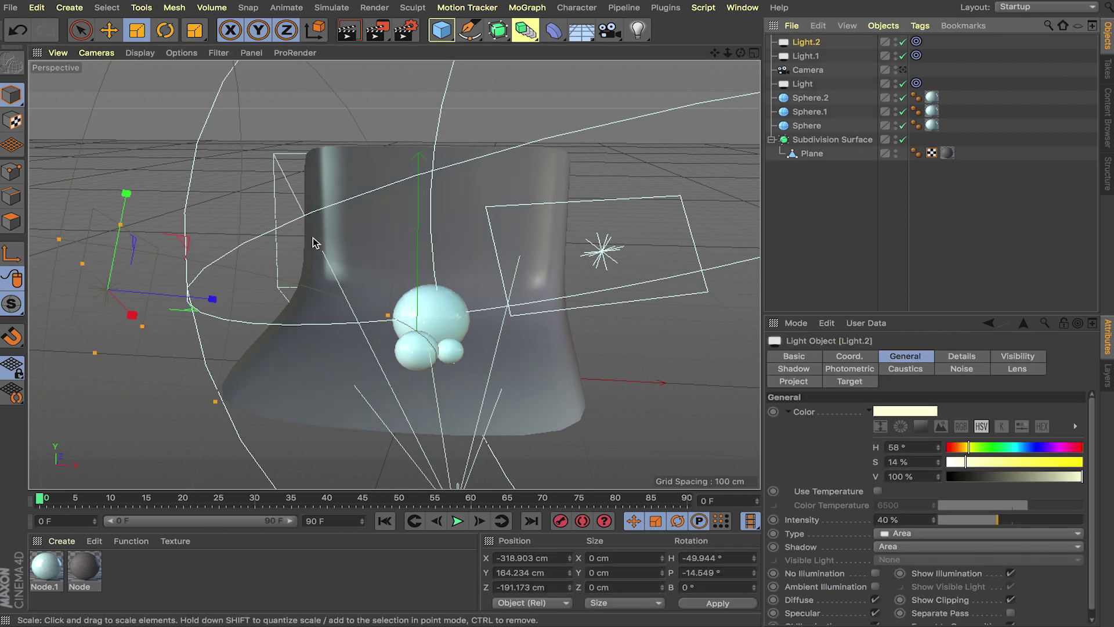
# Move Light.2 above the spheres over the backdrop, to about Y 361.3 cm, aimed nearly straight down.
pyautogui.press('e')
pyautogui.moveTo(123, 203); pyautogui.dragTo(457, 106)
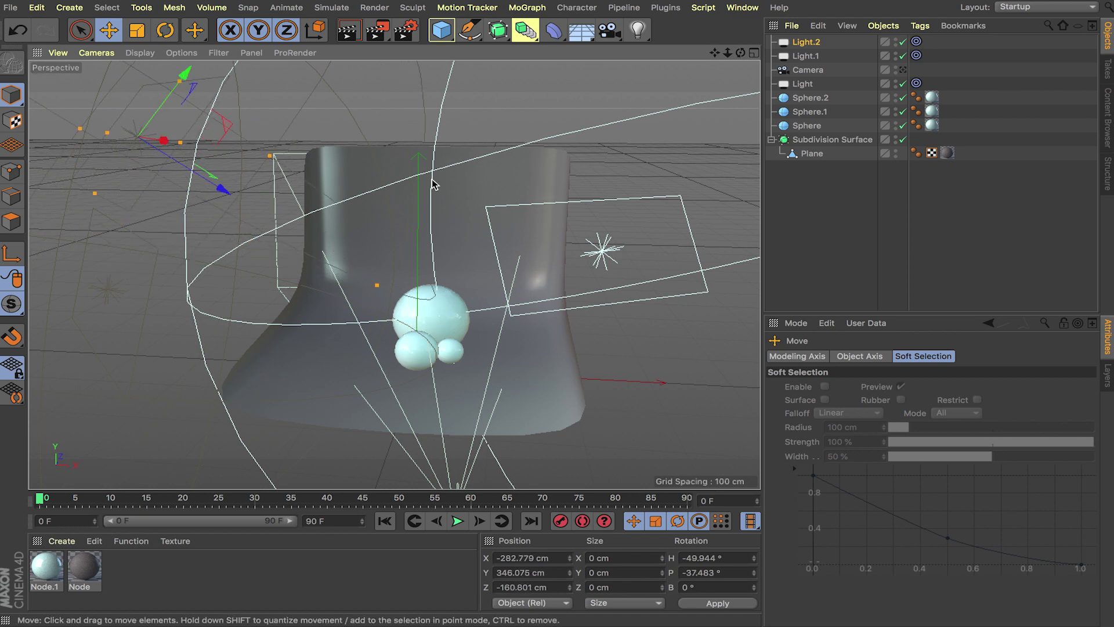
pyautogui.keyDown('alt'); pyautogui.moveTo(433, 181); pyautogui.dragTo(579, 286, button='middle'); pyautogui.keyUp('alt')
pyautogui.moveTo(397, 324); pyautogui.dragTo(526, 283)
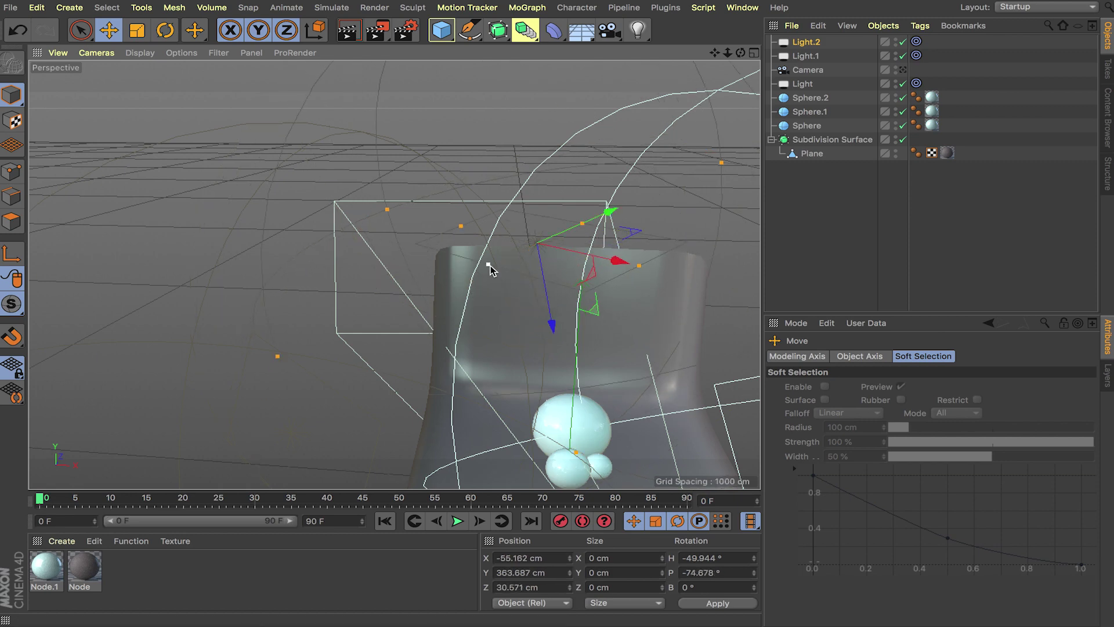
pyautogui.keyDown('alt'); pyautogui.moveTo(584, 318); pyautogui.dragTo(514, 300, button='middle'); pyautogui.keyUp('alt')
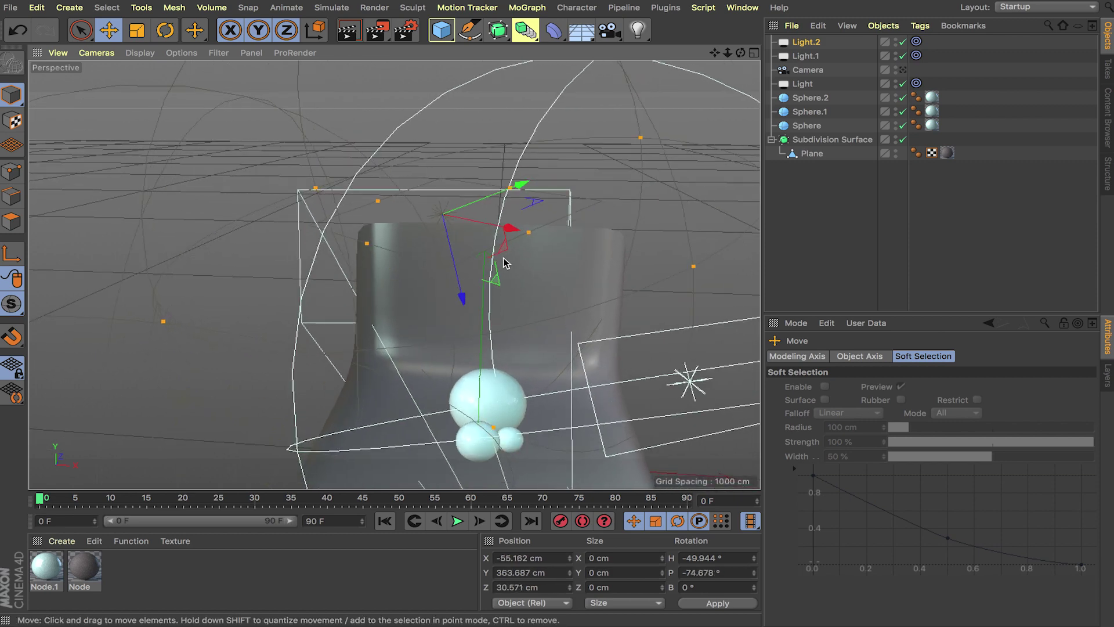
pyautogui.moveTo(462, 296); pyautogui.dragTo(484, 306)
pyautogui.keyDown('alt'); pyautogui.moveTo(530, 340); pyautogui.dragTo(514, 284, button='middle'); pyautogui.keyUp('alt')
pyautogui.moveTo(532, 291)
pyautogui.keyDown('alt'); pyautogui.mouseDown()
pyautogui.moveTo(504, 279)
pyautogui.moveTo(516, 297)
pyautogui.mouseUp(); pyautogui.keyUp('alt')
pyautogui.moveTo(488, 110); pyautogui.dragTo(514, 109)
pyautogui.click(815, 44)
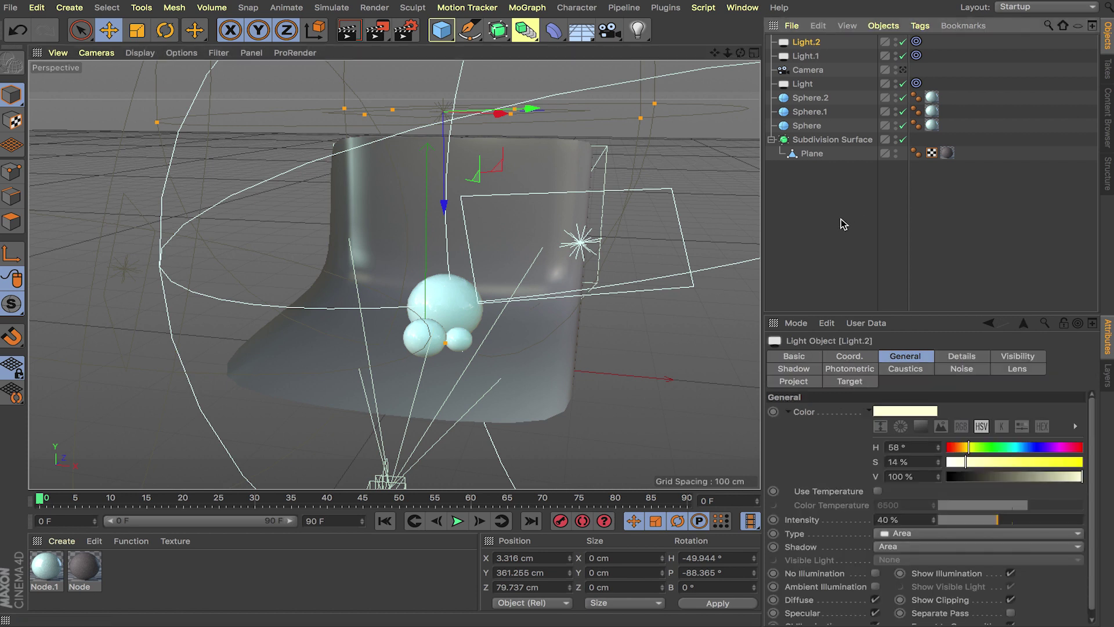
# Tint Light.2 pale green (hue 120°, 14% saturation) at 75% intensity.
pyautogui.click(991, 448)
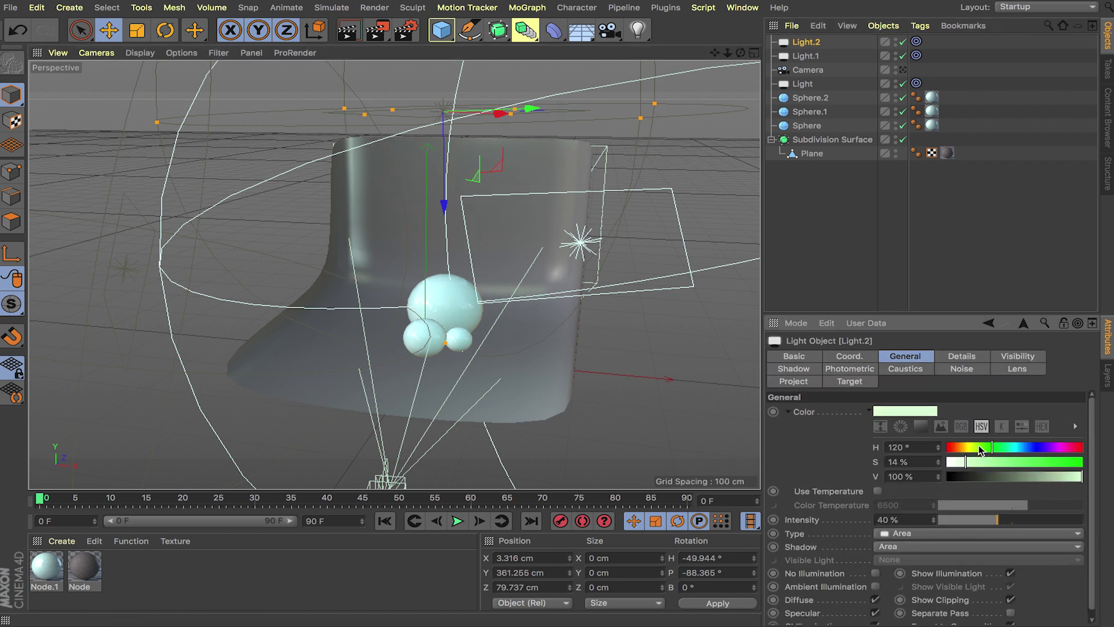
pyautogui.click(905, 515)
pyautogui.write('75')
pyautogui.press('Return')
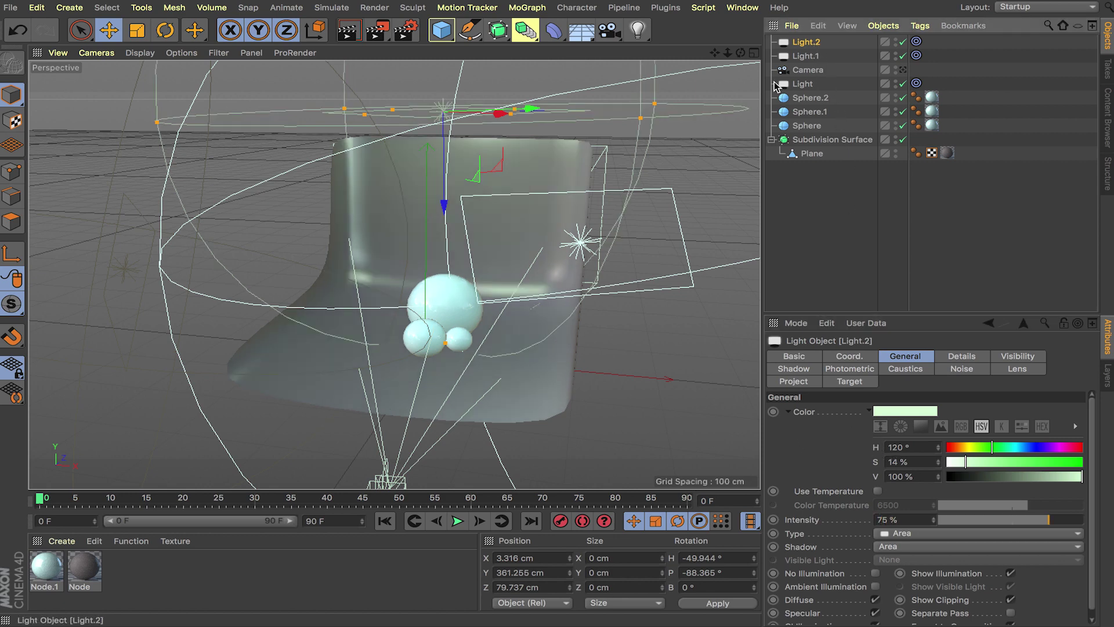
# Adjust Light.2's falloff radius and view the scene through the Camera.
pyautogui.keyDown('alt'); pyautogui.moveTo(459, 278); pyautogui.dragTo(486, 276); pyautogui.keyUp('alt')
pyautogui.scroll(-2, 487, 275)
pyautogui.scroll(3, 487, 274)
pyautogui.moveTo(447, 350); pyautogui.dragTo(493, 338)
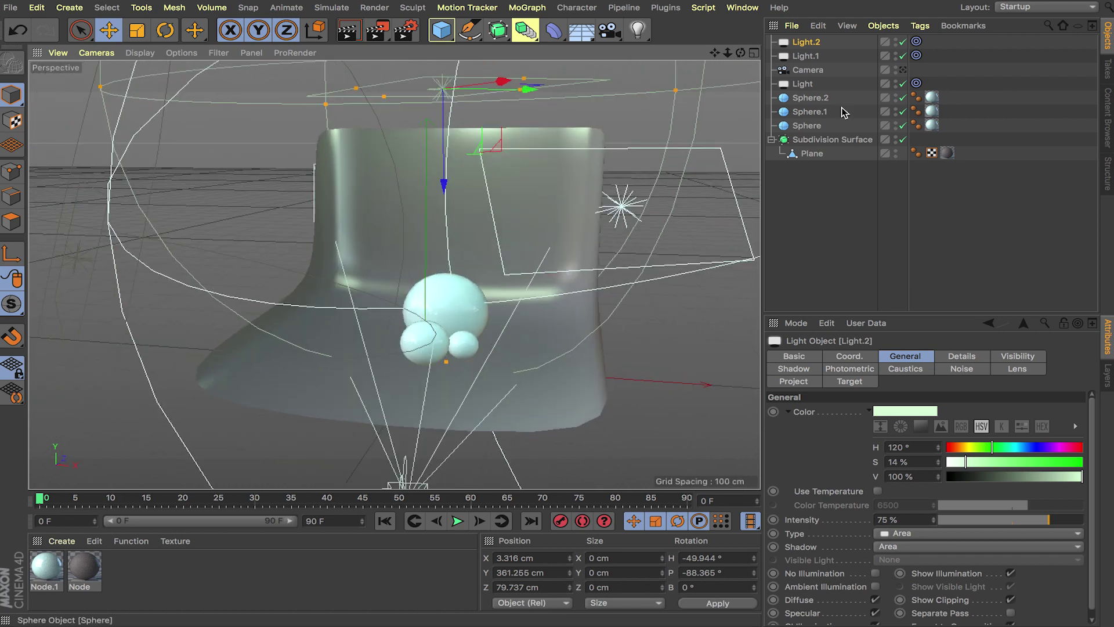
pyautogui.click(903, 70)
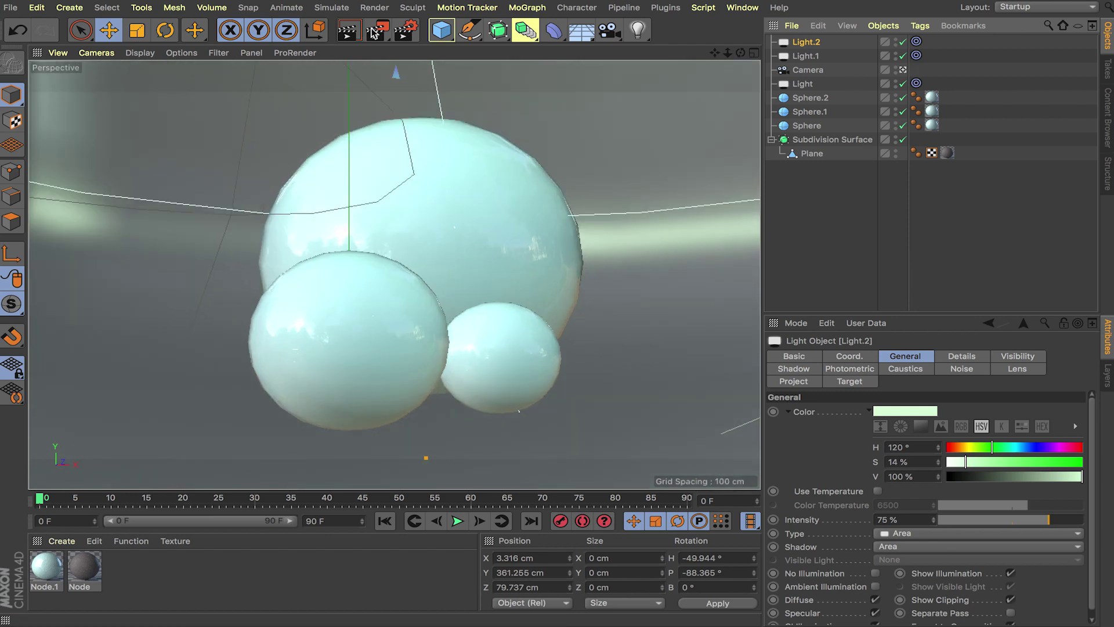
# Render to Picture Viewer and compare the 00:00:46, 00:01:07 and 00:01:26 history renders.
pyautogui.click(375, 32)
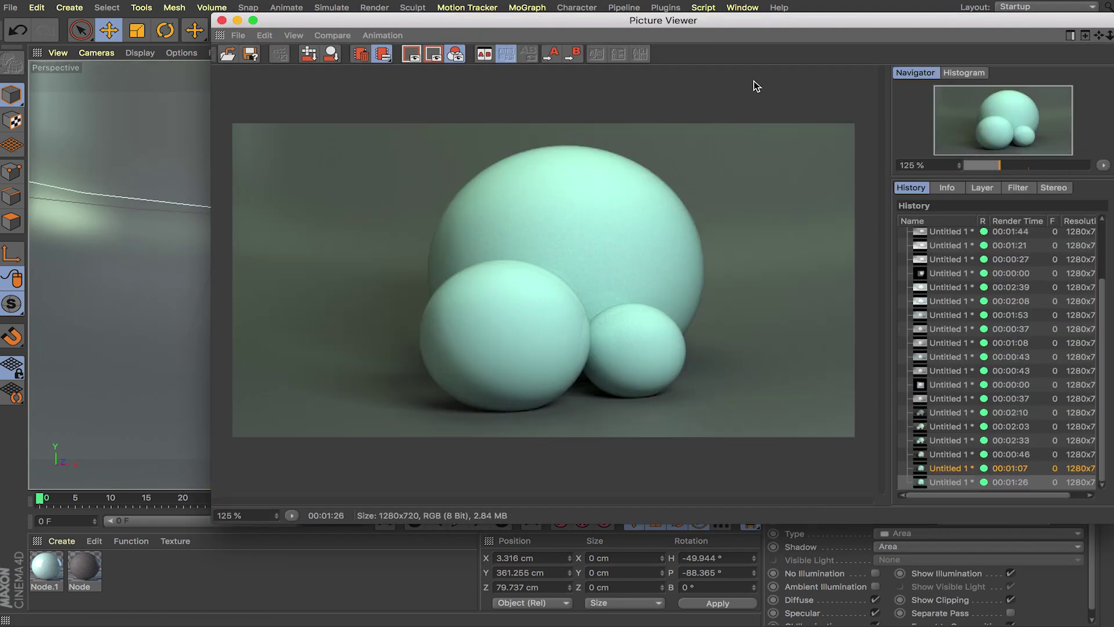
pyautogui.moveTo(749, 22); pyautogui.dragTo(660, 49)
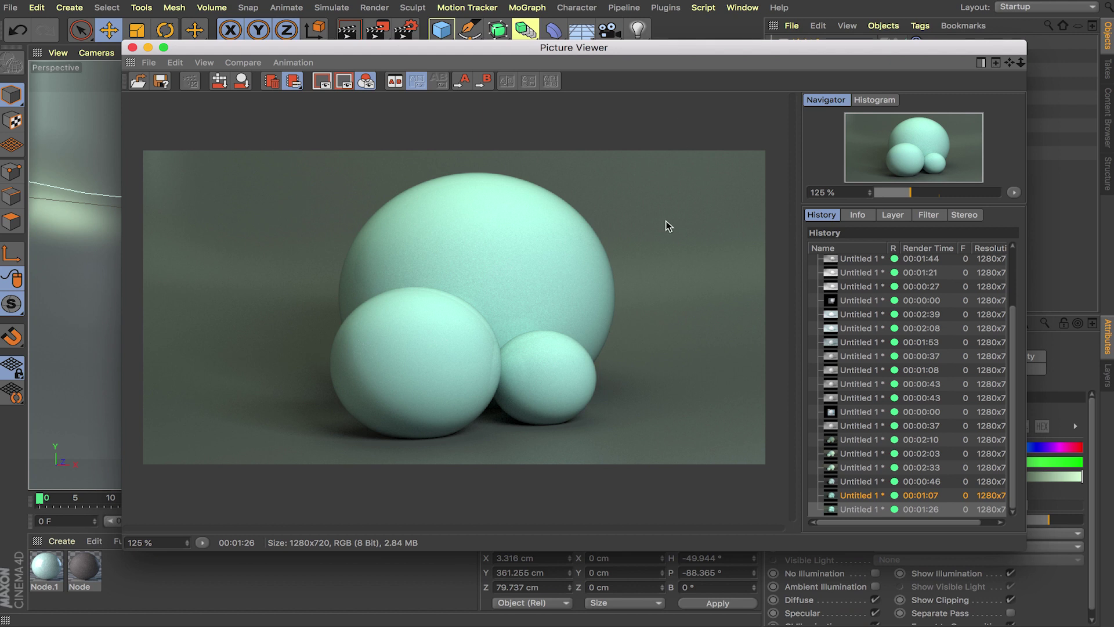
pyautogui.click(867, 482)
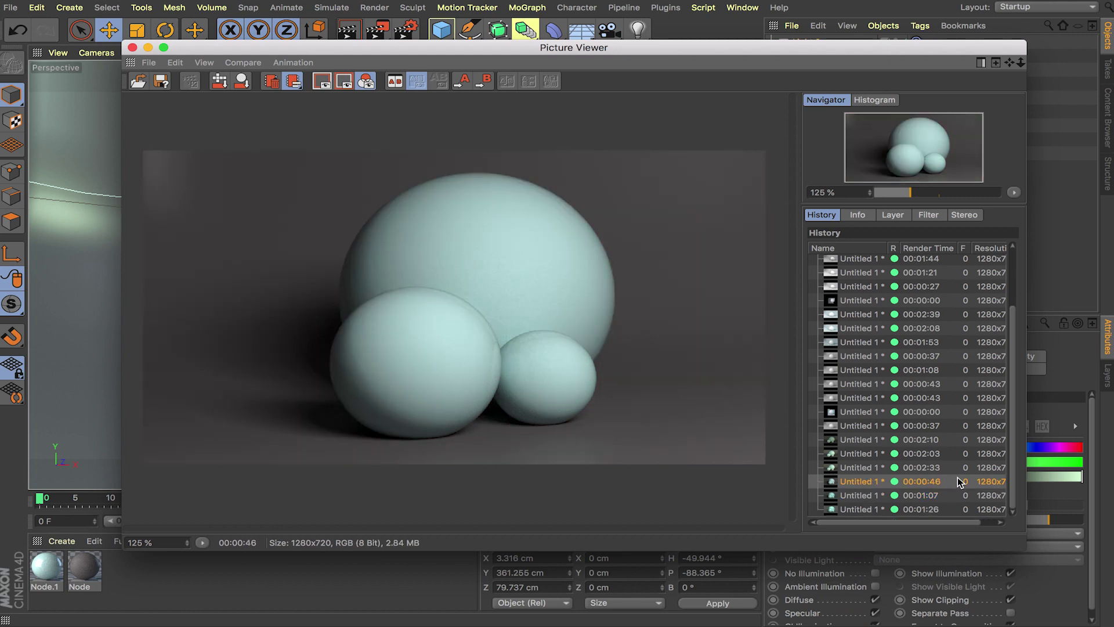
pyautogui.click(861, 498)
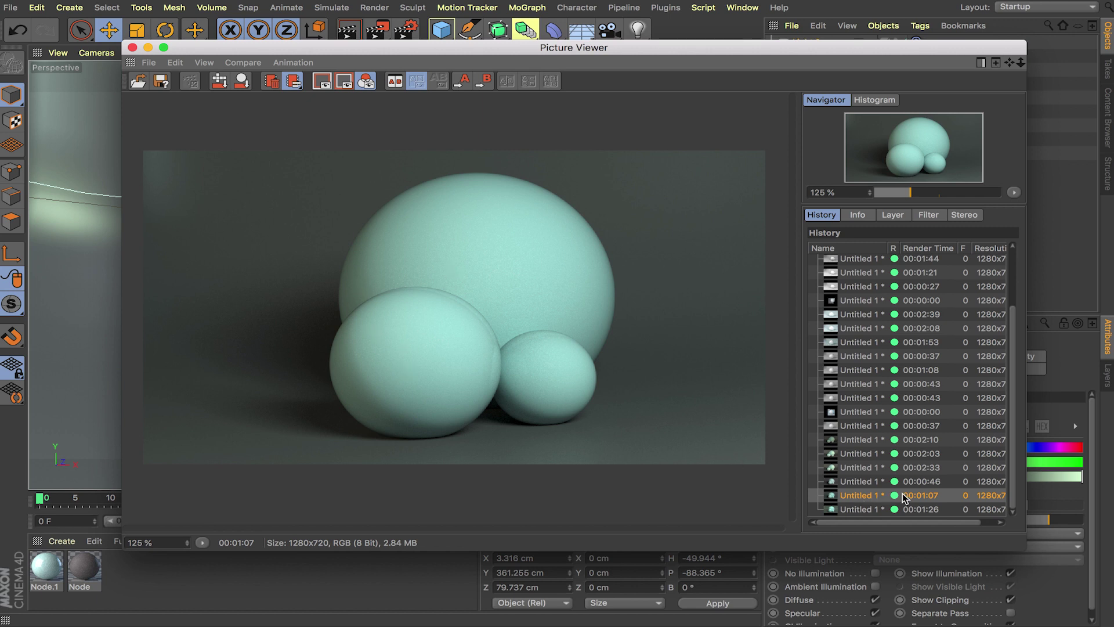
pyautogui.click(875, 511)
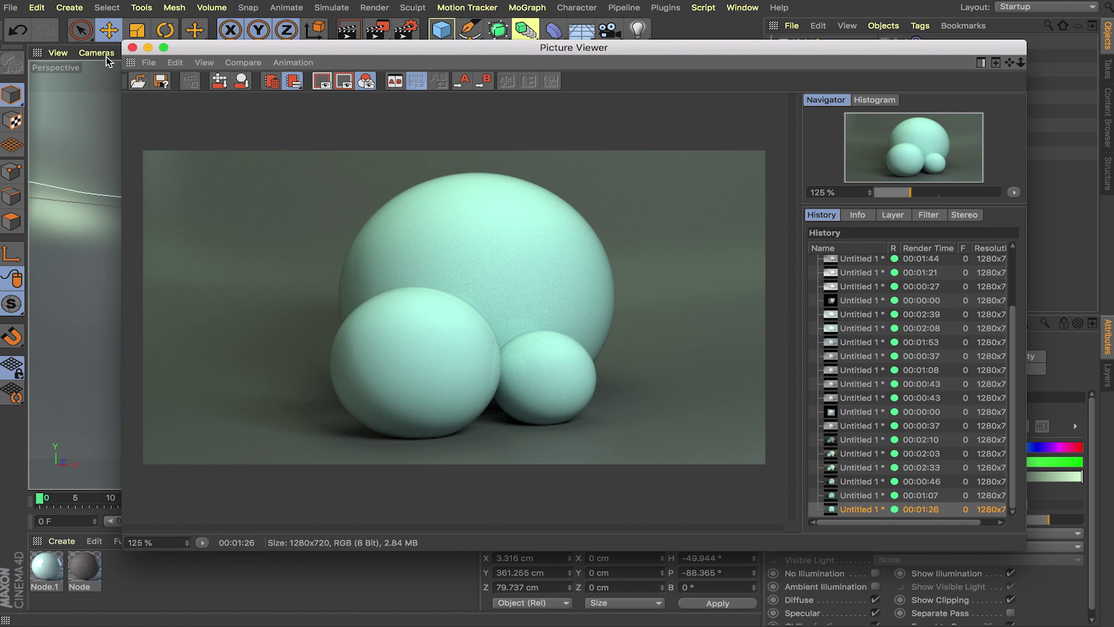
pyautogui.click(133, 48)
# Enable Ambient Occlusion and Global Illumination in Render Settings and review the GI pages.
pyautogui.click(407, 29)
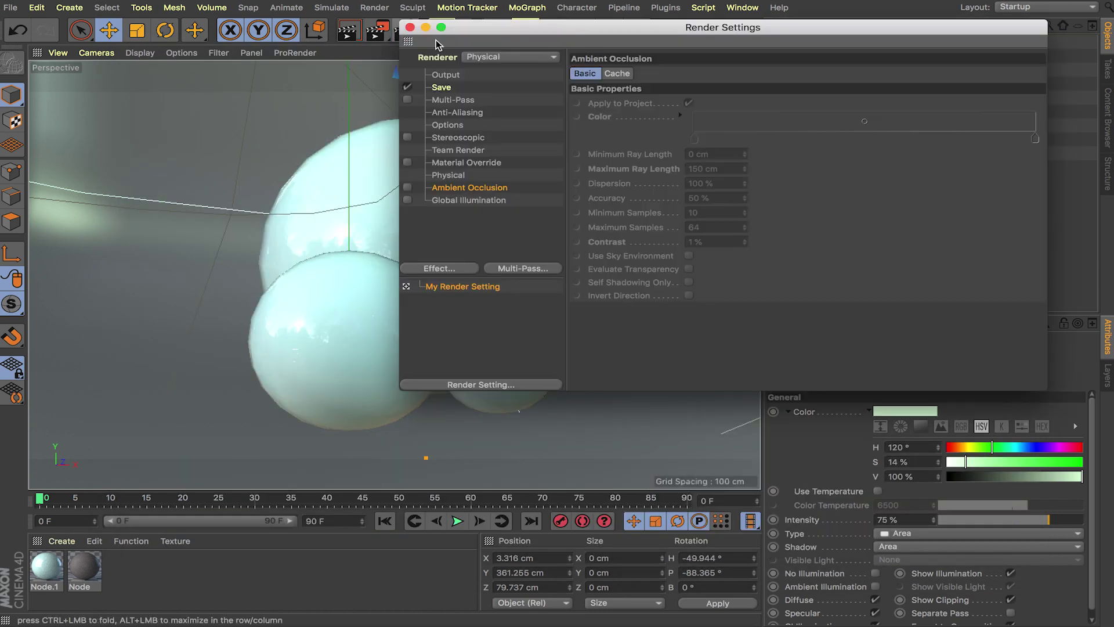
pyautogui.click(407, 187)
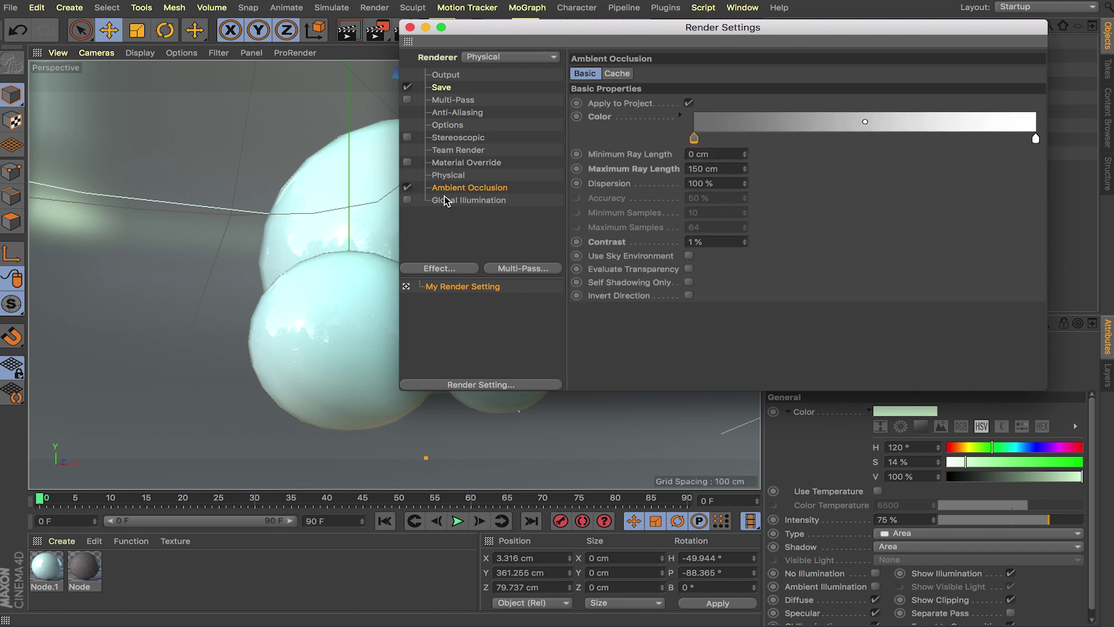
pyautogui.click(408, 199)
pyautogui.click(466, 201)
pyautogui.click(682, 75)
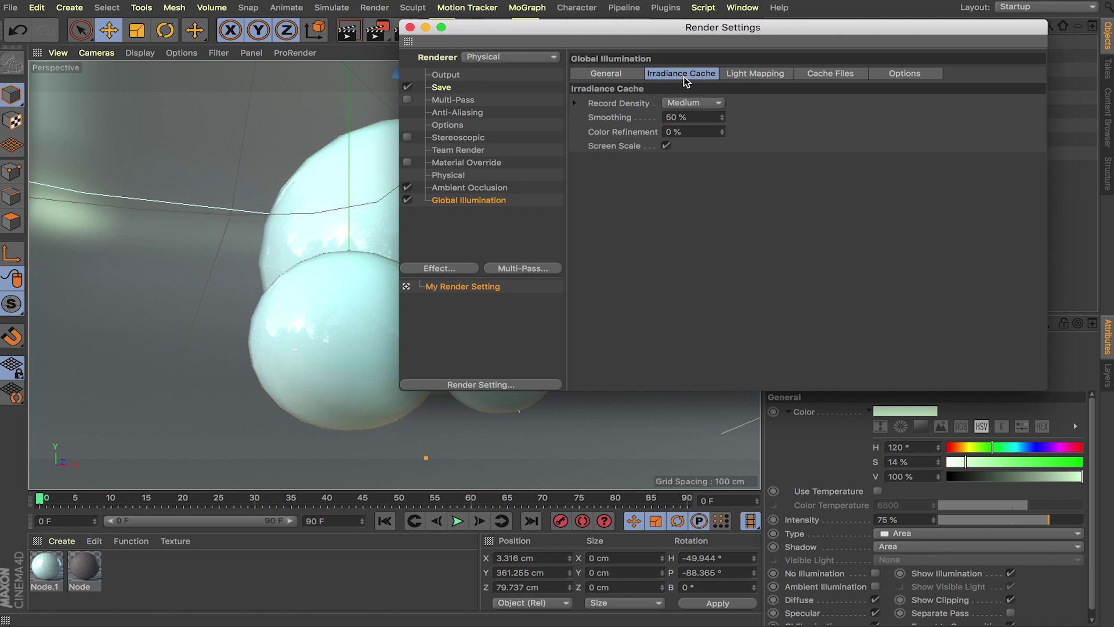
pyautogui.click(624, 73)
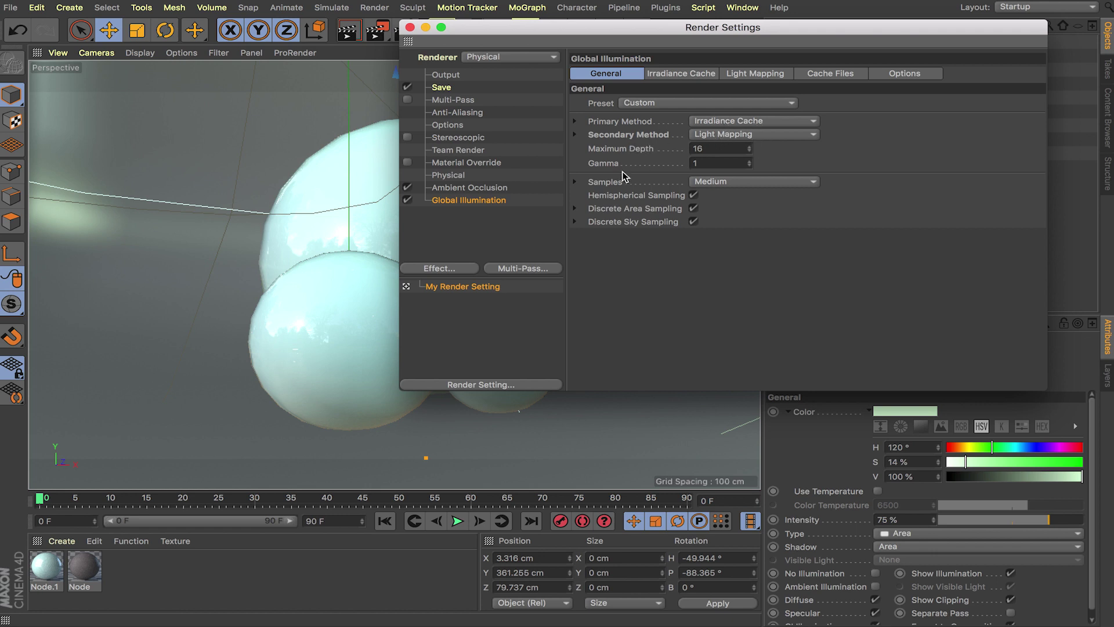
pyautogui.click(697, 74)
pyautogui.click(743, 73)
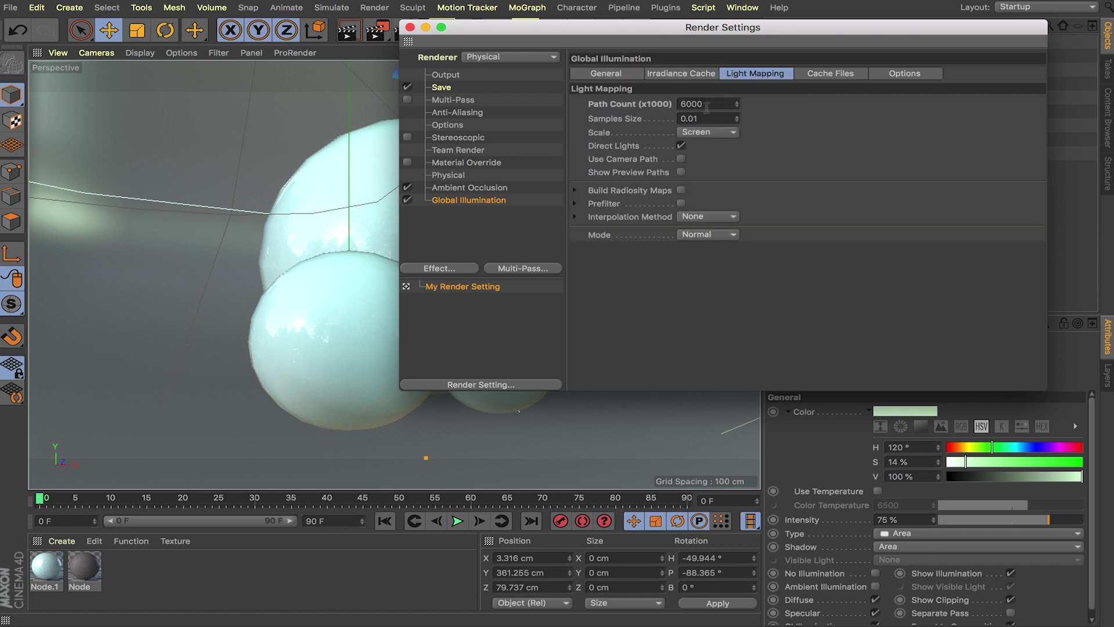
pyautogui.click(686, 76)
pyautogui.click(636, 70)
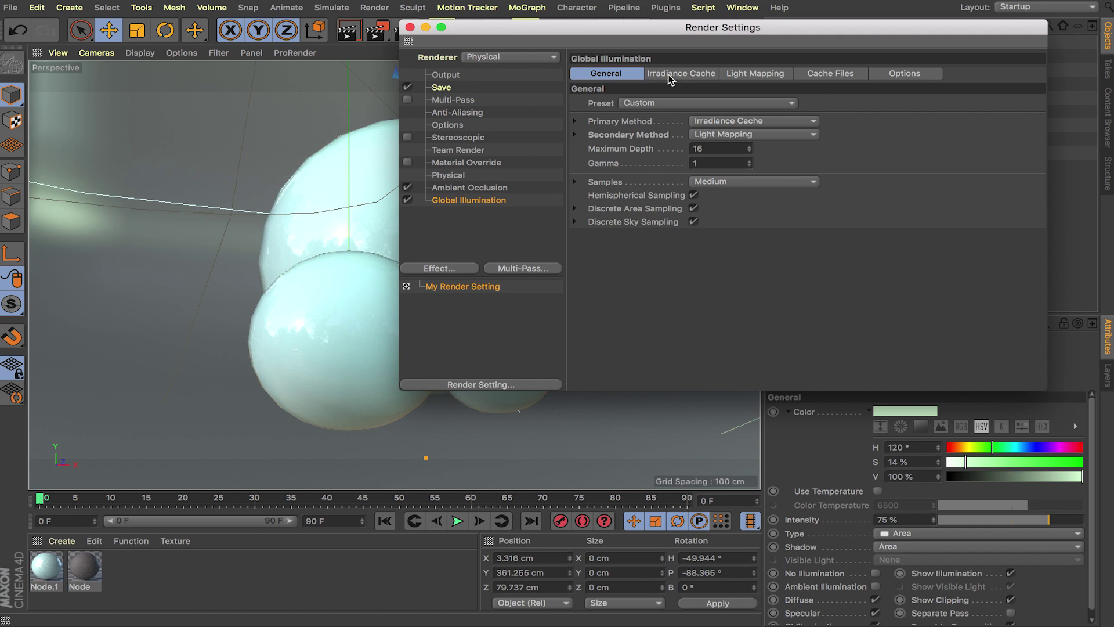
# Set the Ambient Occlusion gradient's dark end to 47% grey and close Render Settings.
pyautogui.click(461, 187)
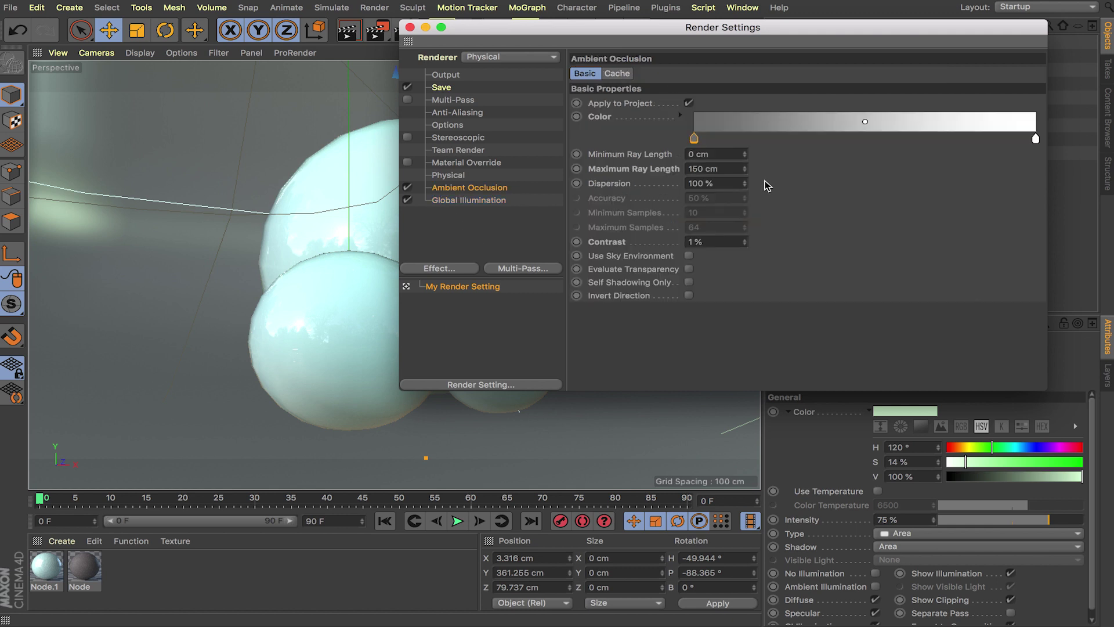
pyautogui.doubleClick(695, 140)
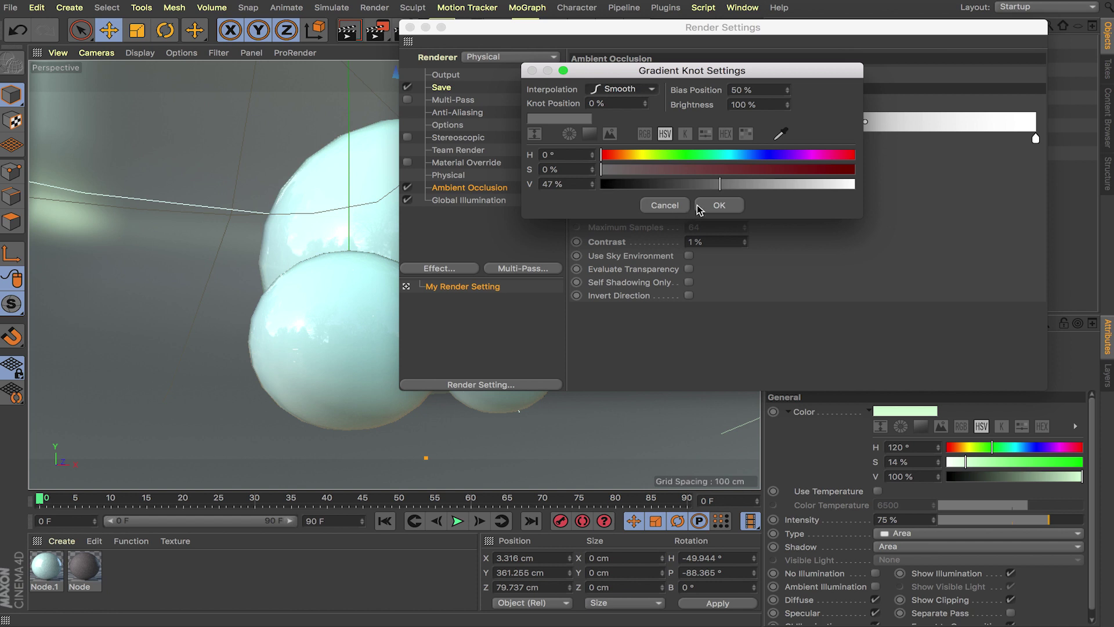
pyautogui.click(731, 202)
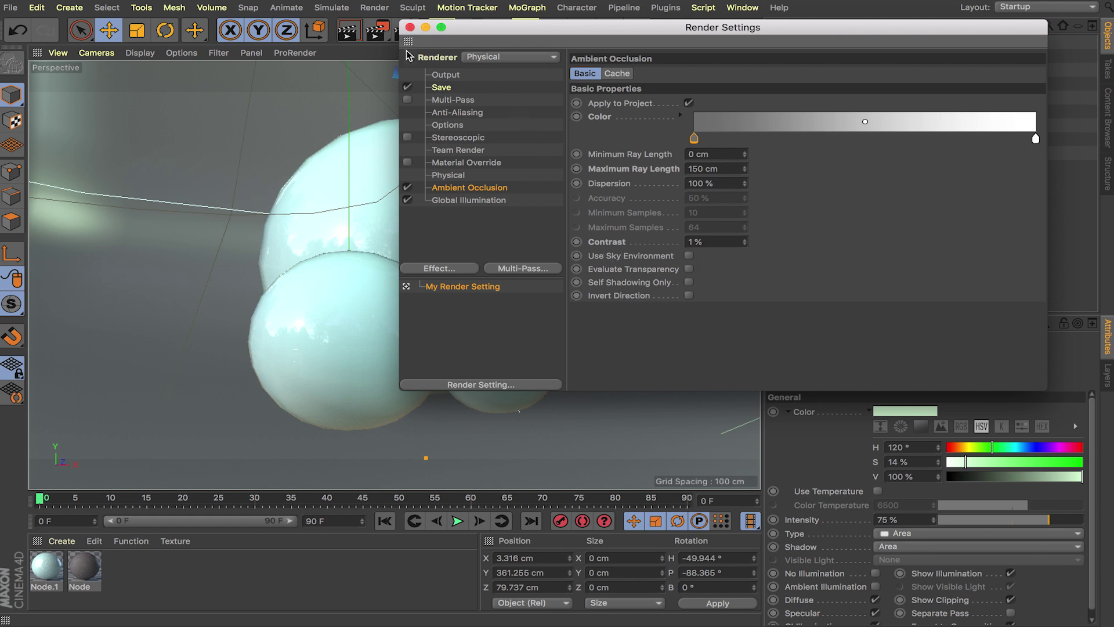
pyautogui.click(410, 27)
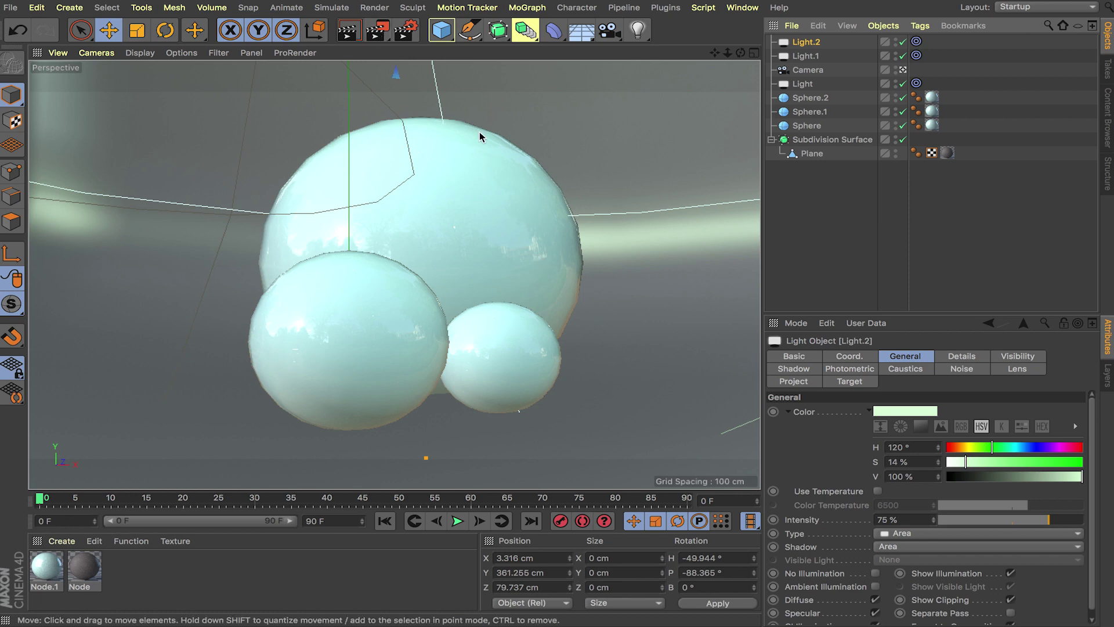
# Render the AO and GI scene to Picture Viewer and compare it with the 00:01:26 render.
pyautogui.click(377, 30)
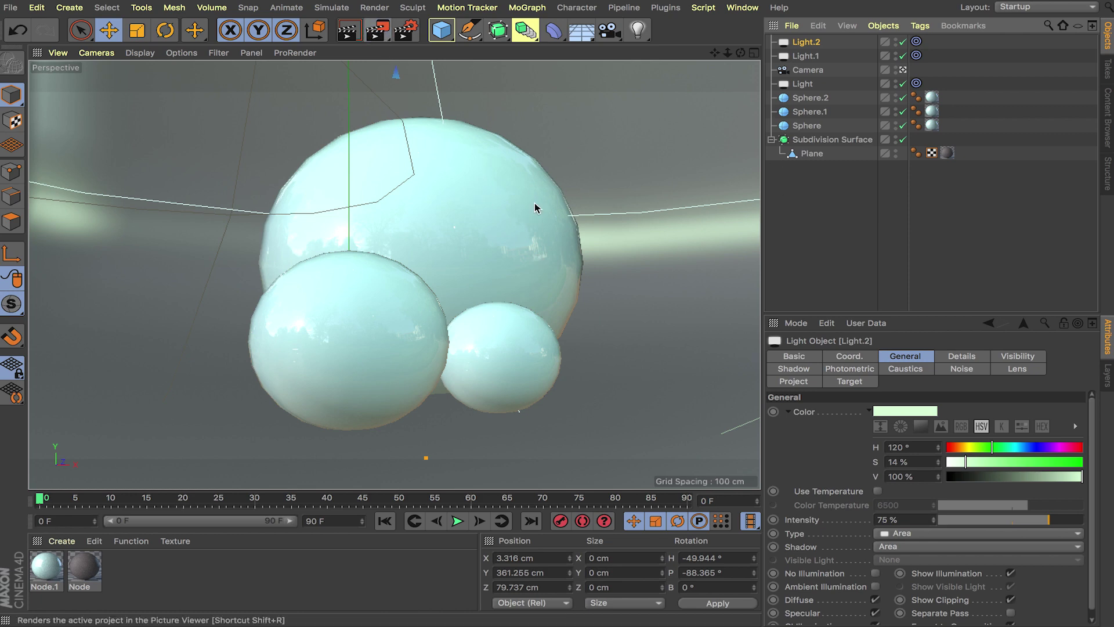
pyautogui.moveTo(731, 30); pyautogui.dragTo(558, 31)
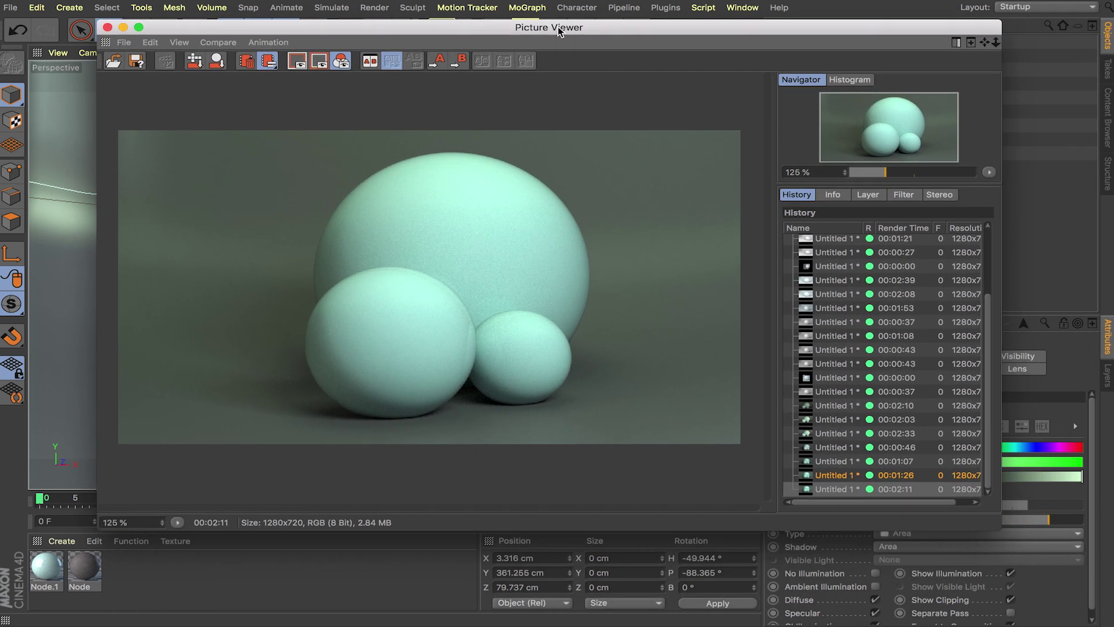
pyautogui.click(828, 476)
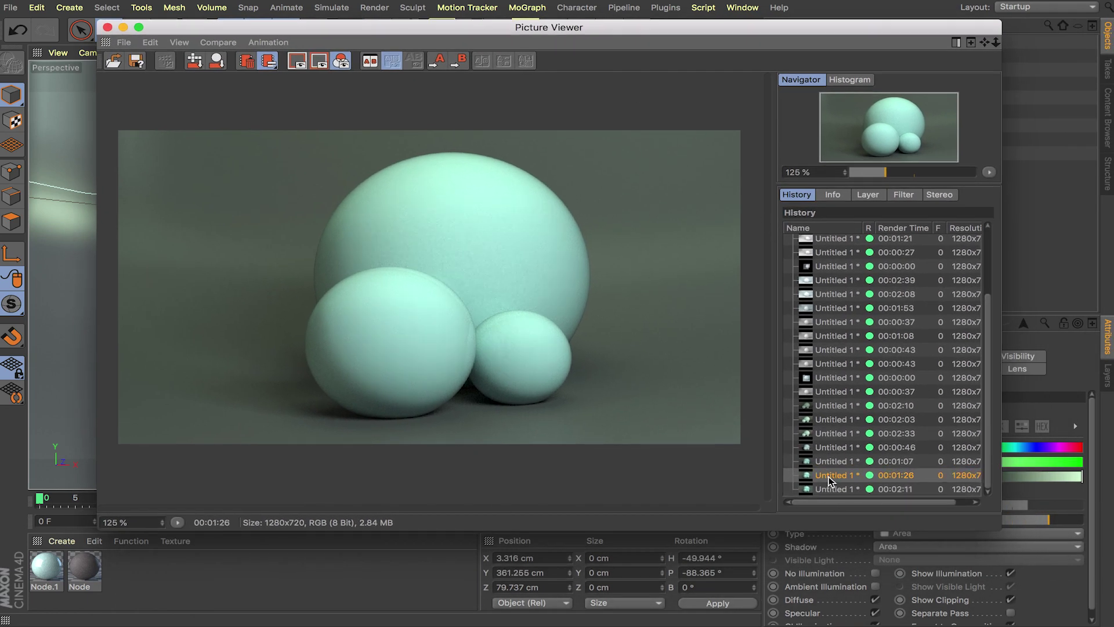
pyautogui.click(900, 485)
pyautogui.click(887, 460)
pyautogui.click(895, 477)
pyautogui.click(894, 491)
pyautogui.click(891, 476)
pyautogui.click(894, 489)
pyautogui.click(889, 471)
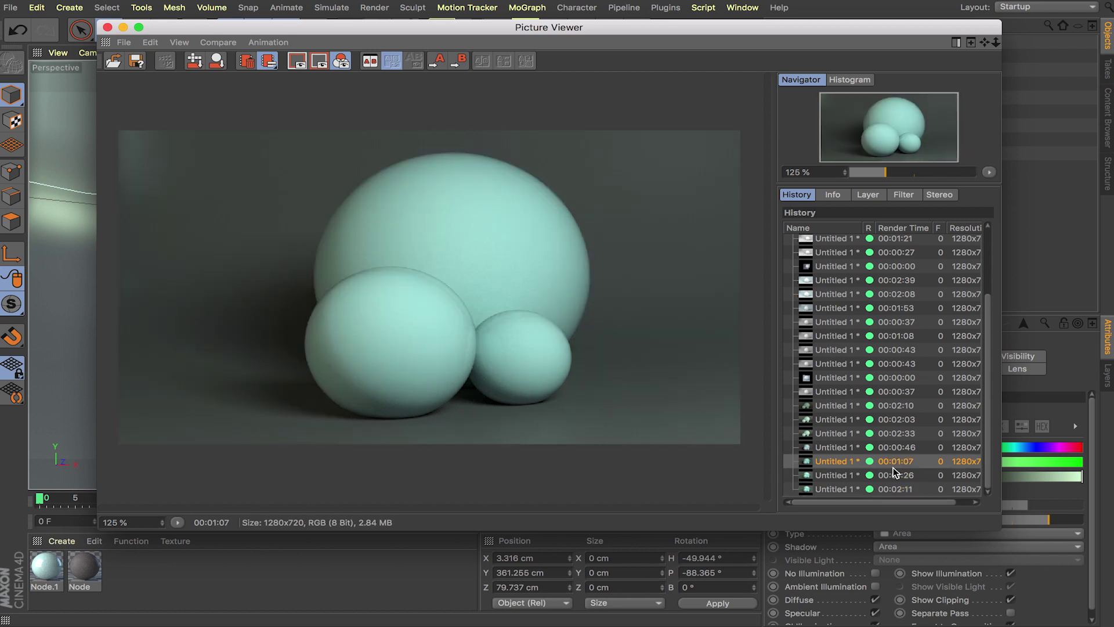
pyautogui.click(897, 490)
# Alternate between the 00:01:26 and 00:02:11 renders, finish on 00:01:26, and close the viewer.
pyautogui.scroll(-4, 322, 332)
pyautogui.scroll(4, 354, 332)
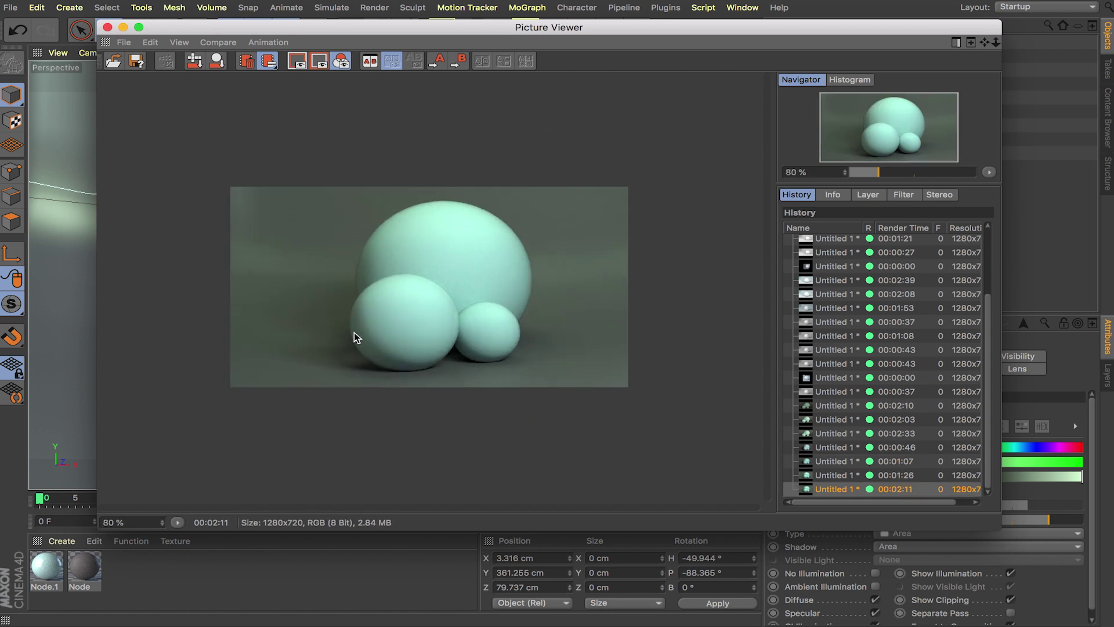
pyautogui.scroll(2, 432, 343)
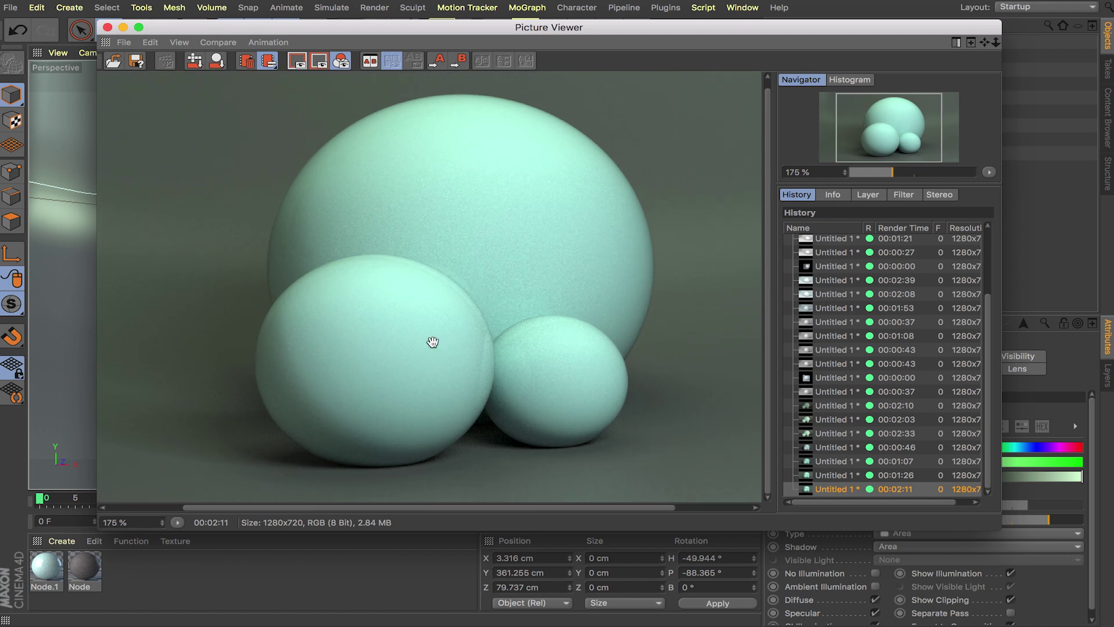
pyautogui.click(841, 476)
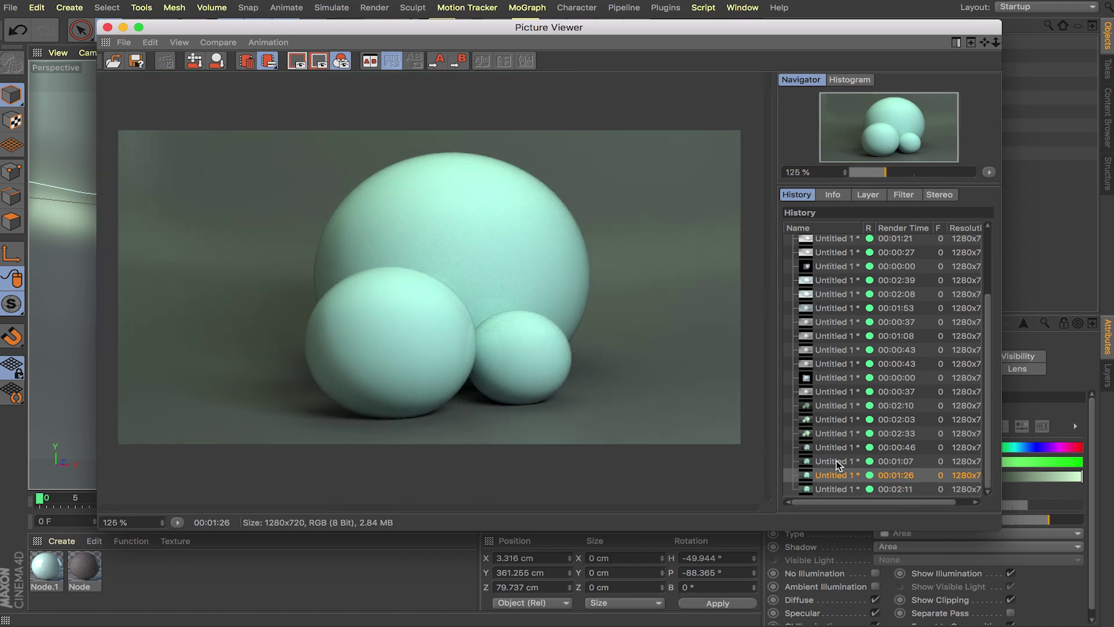
pyautogui.click(842, 490)
pyautogui.click(836, 471)
pyautogui.click(843, 489)
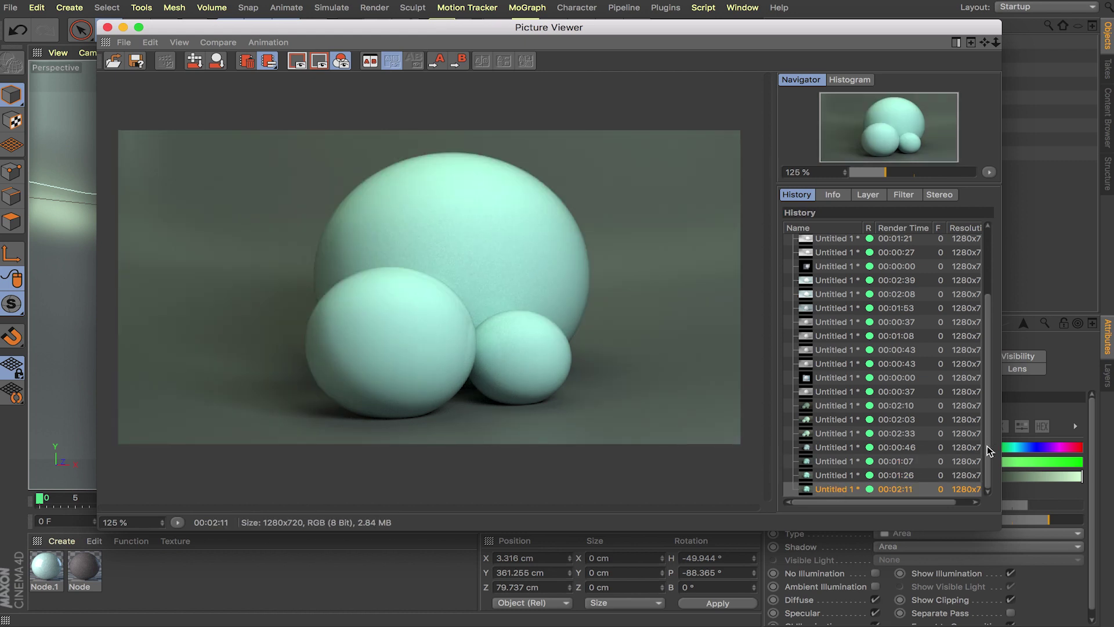
pyautogui.click(847, 475)
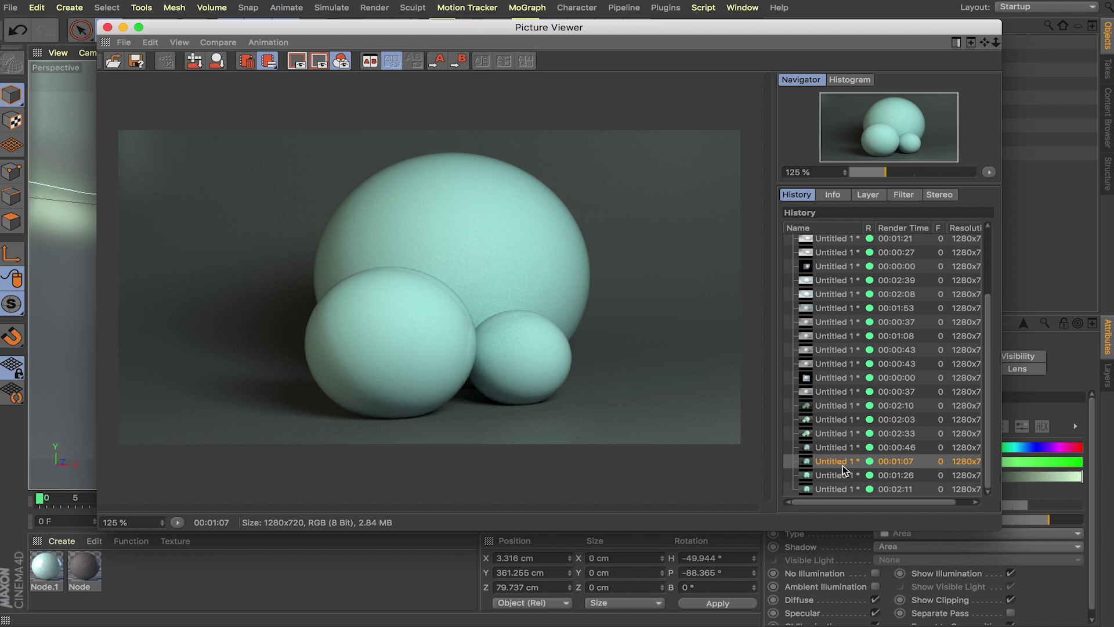
pyautogui.click(847, 489)
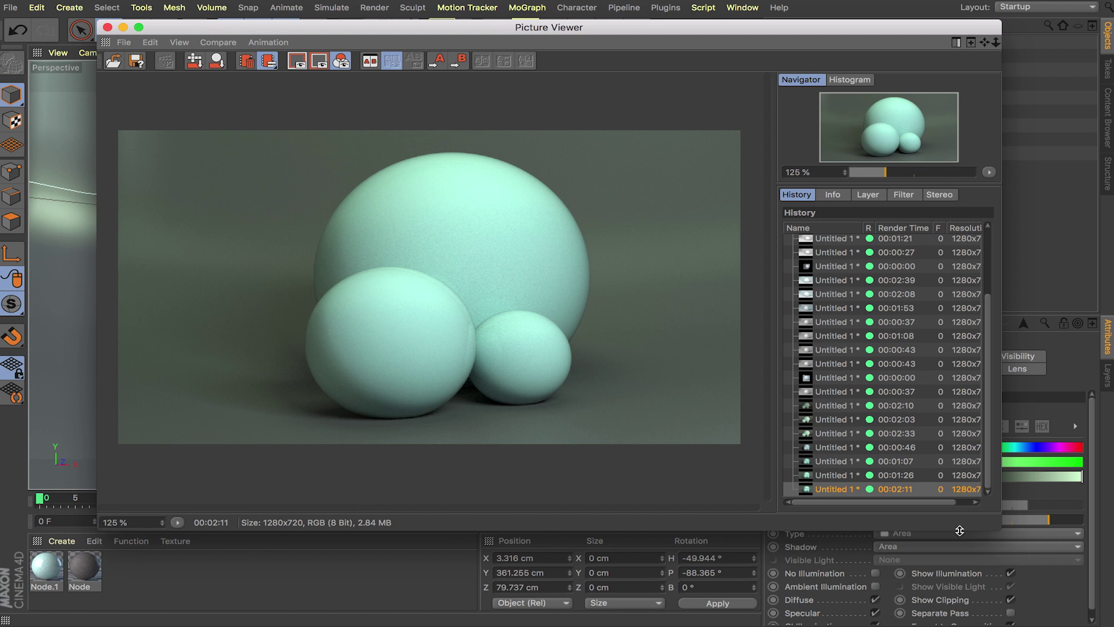
pyautogui.click(899, 476)
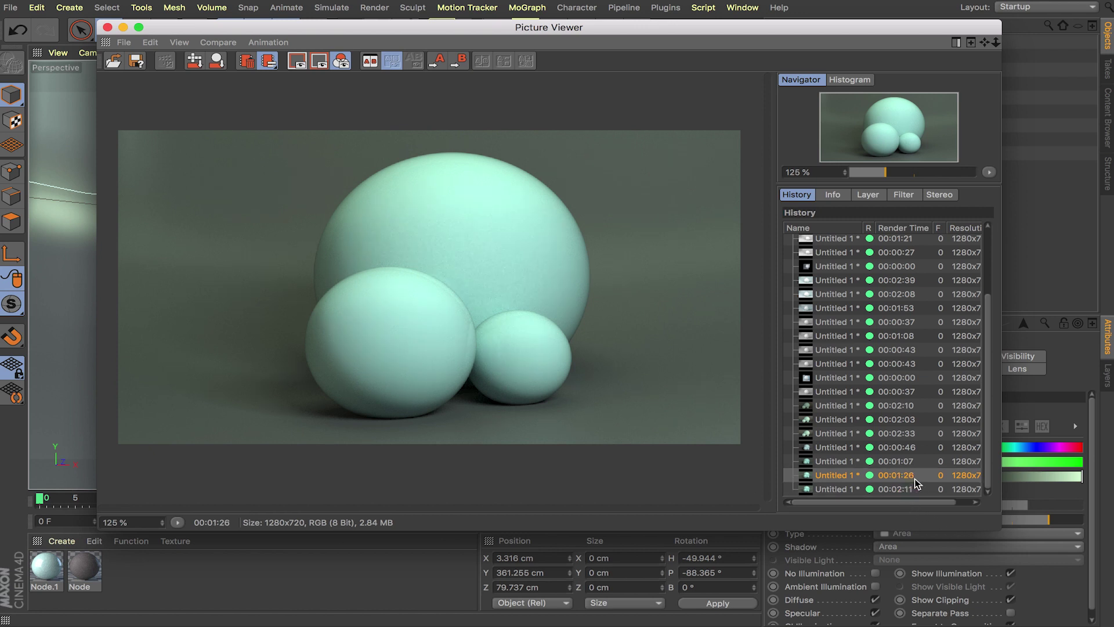
pyautogui.click(910, 491)
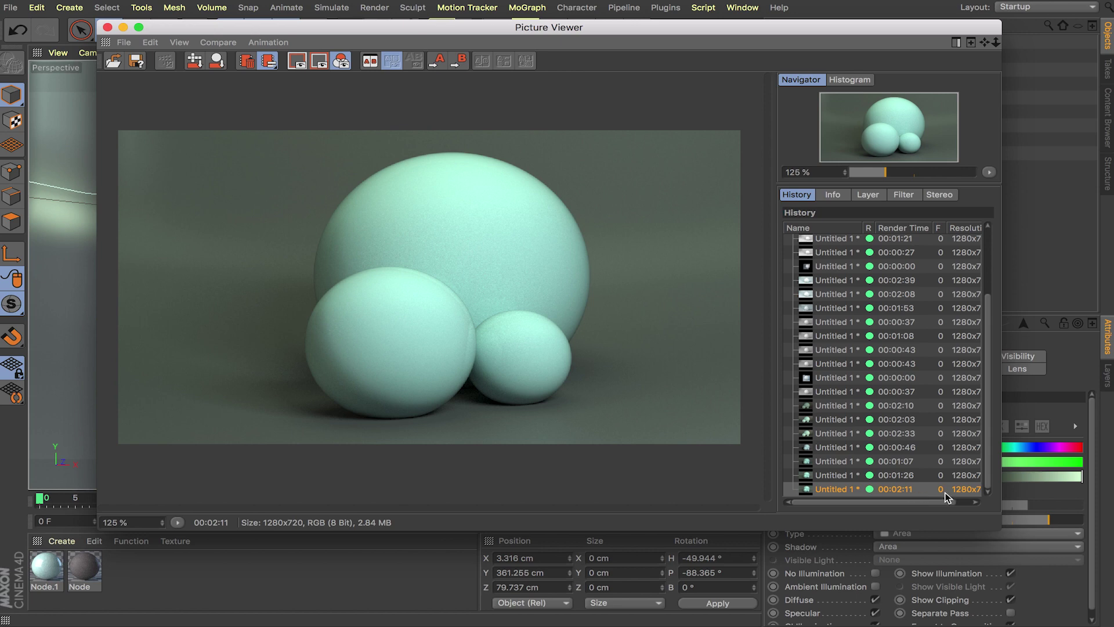
pyautogui.click(841, 479)
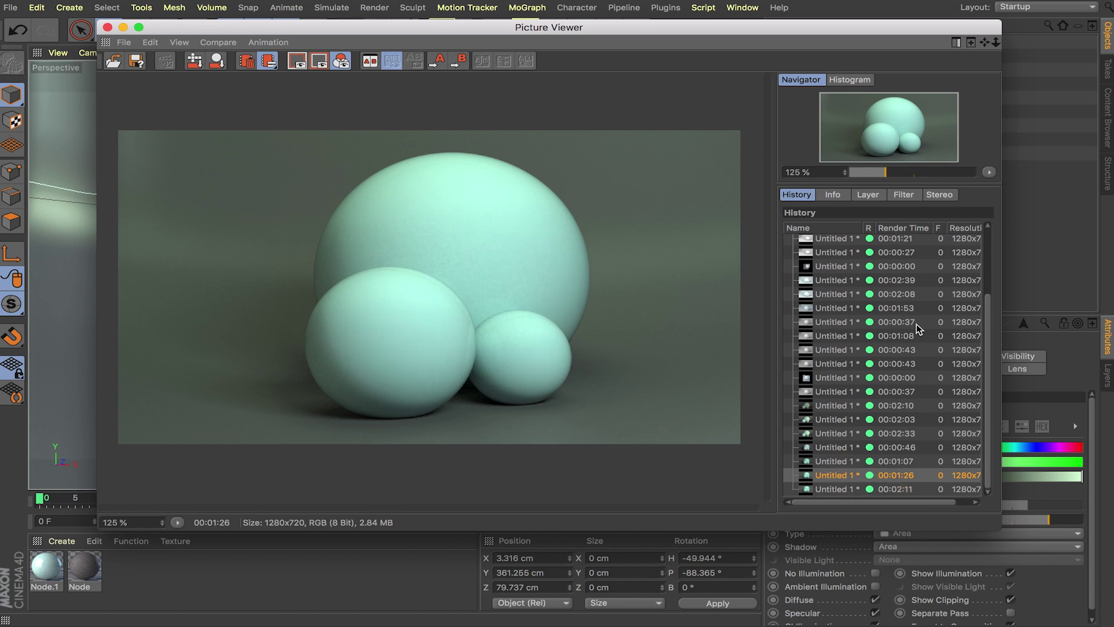
pyautogui.click(107, 27)
# Set Global Illumination's primary method to QMC and secondary to Irradiance Cache.
pyautogui.click(402, 30)
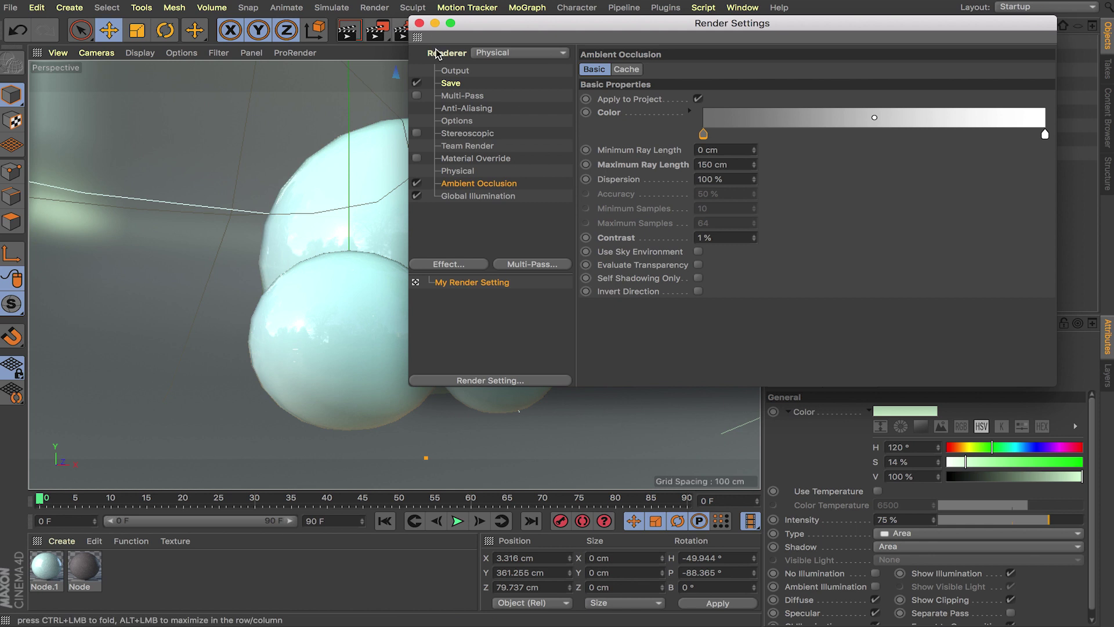
pyautogui.click(478, 196)
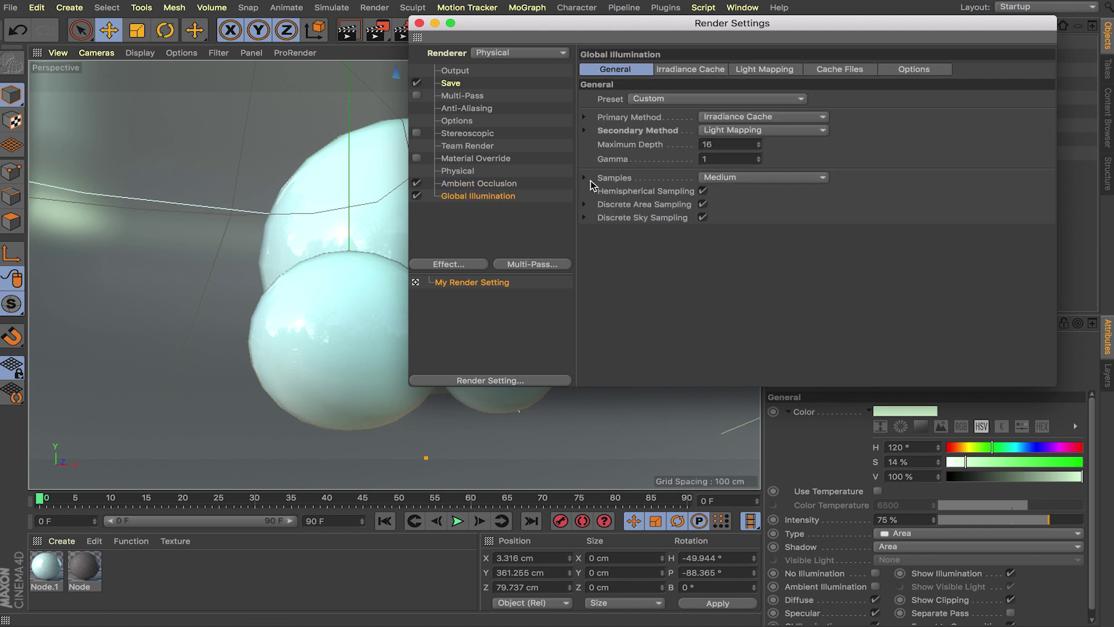
pyautogui.click(767, 116)
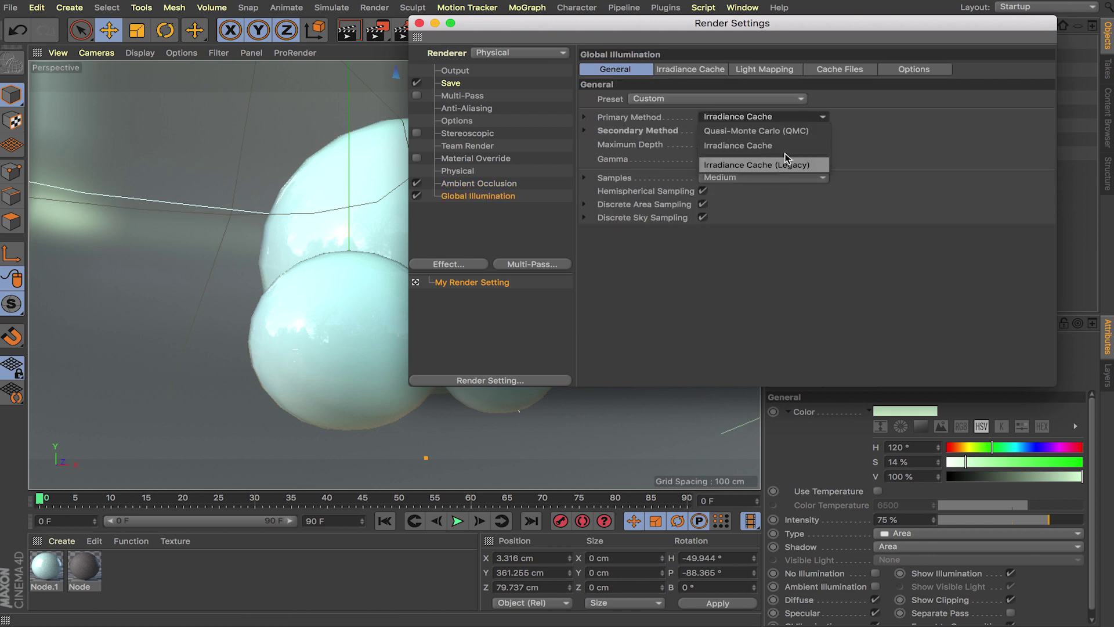
pyautogui.click(796, 133)
pyautogui.click(746, 131)
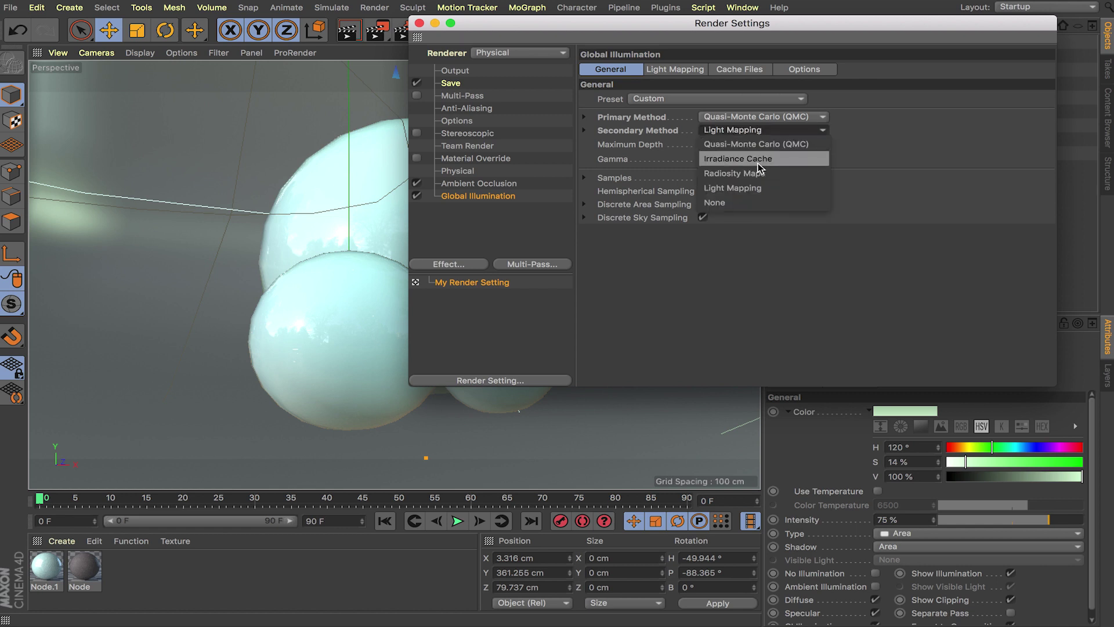
pyautogui.click(756, 162)
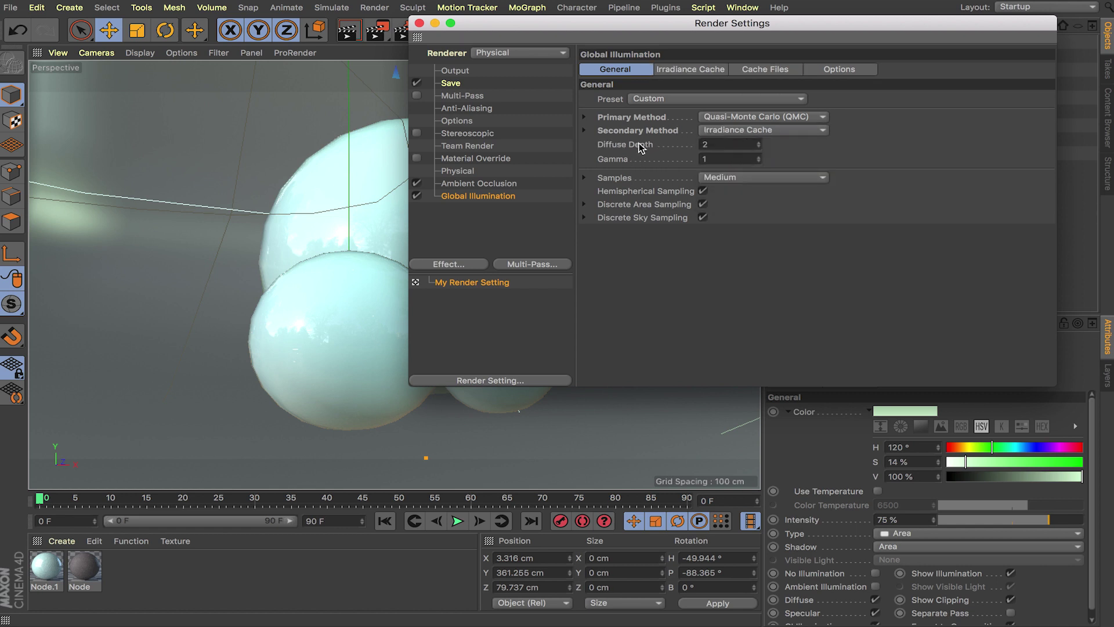
# Turn Global Illumination off, keep Ambient Occlusion on, and close Render Settings.
pyautogui.click(717, 158)
pyautogui.click(694, 71)
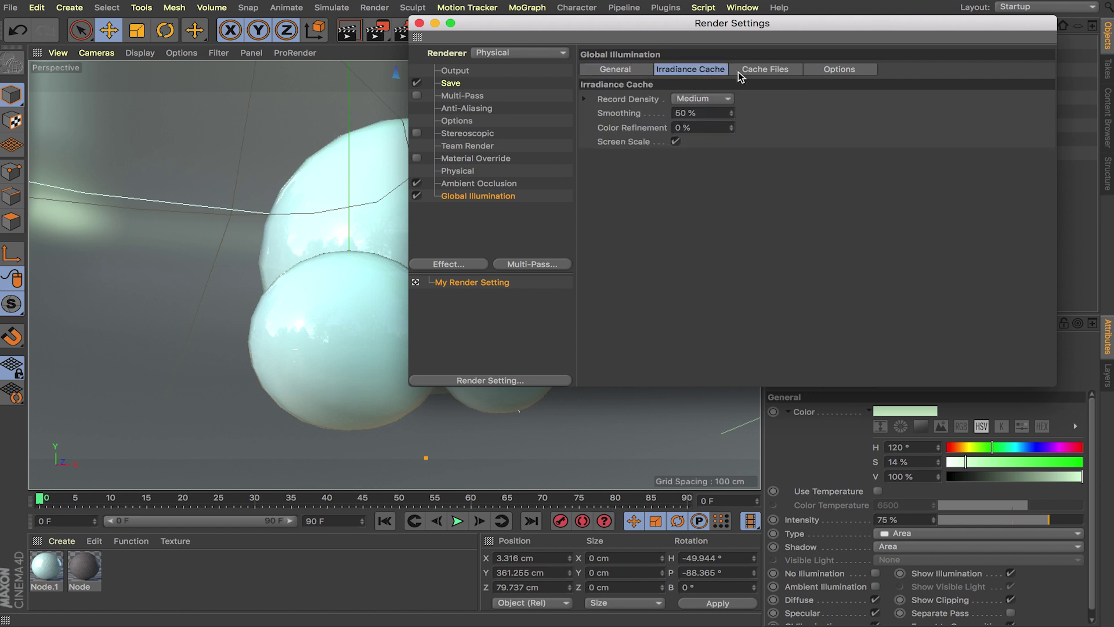
pyautogui.click(767, 71)
pyautogui.click(699, 71)
pyautogui.click(633, 71)
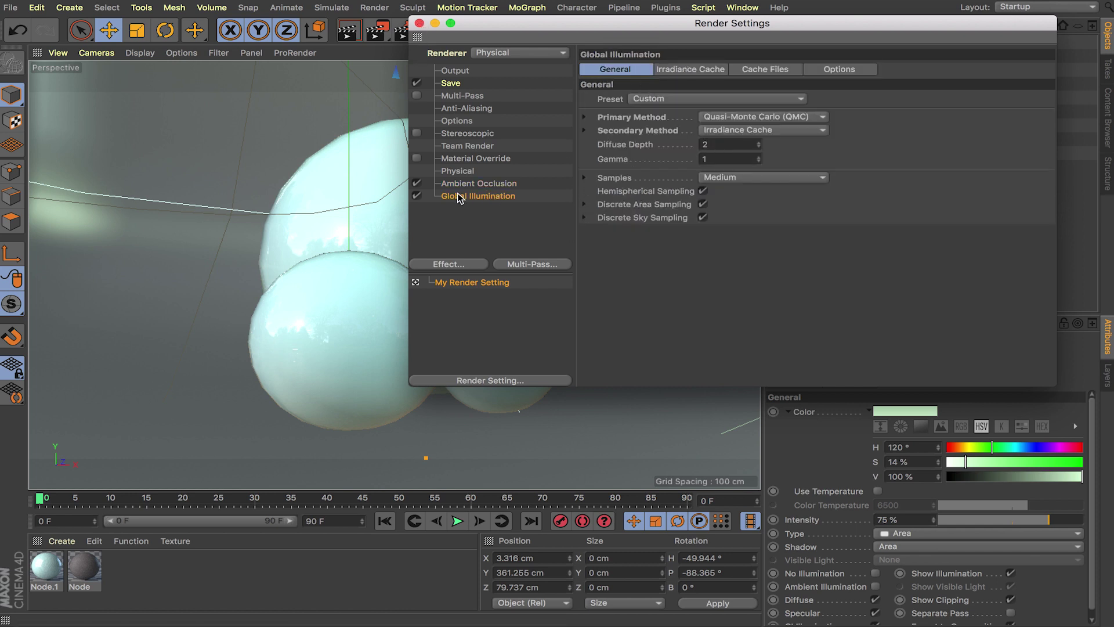
pyautogui.click(417, 196)
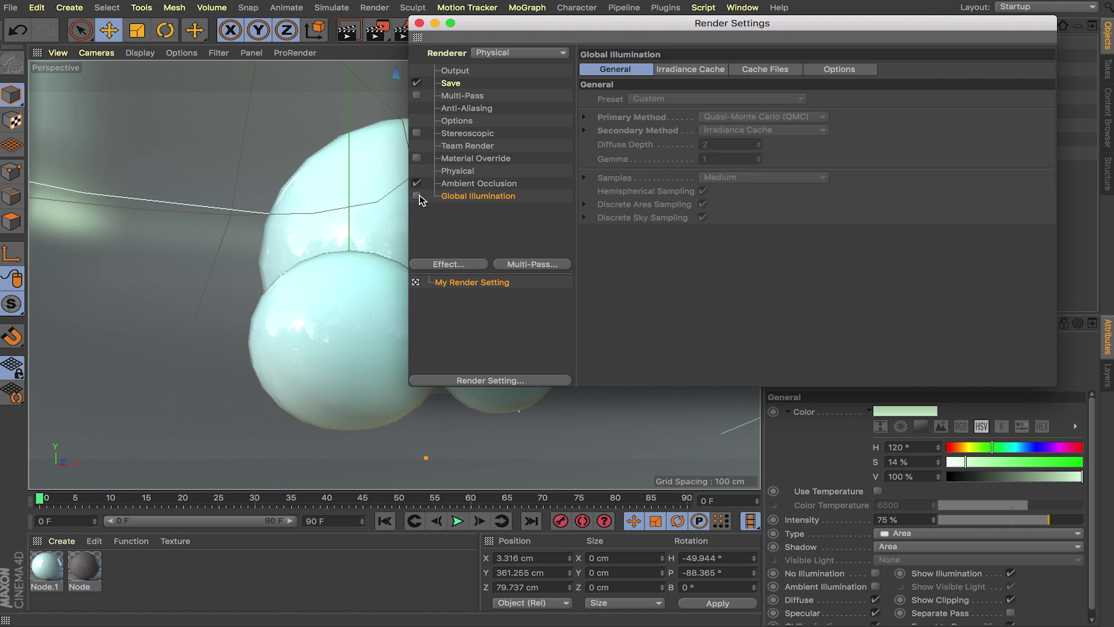
pyautogui.click(465, 184)
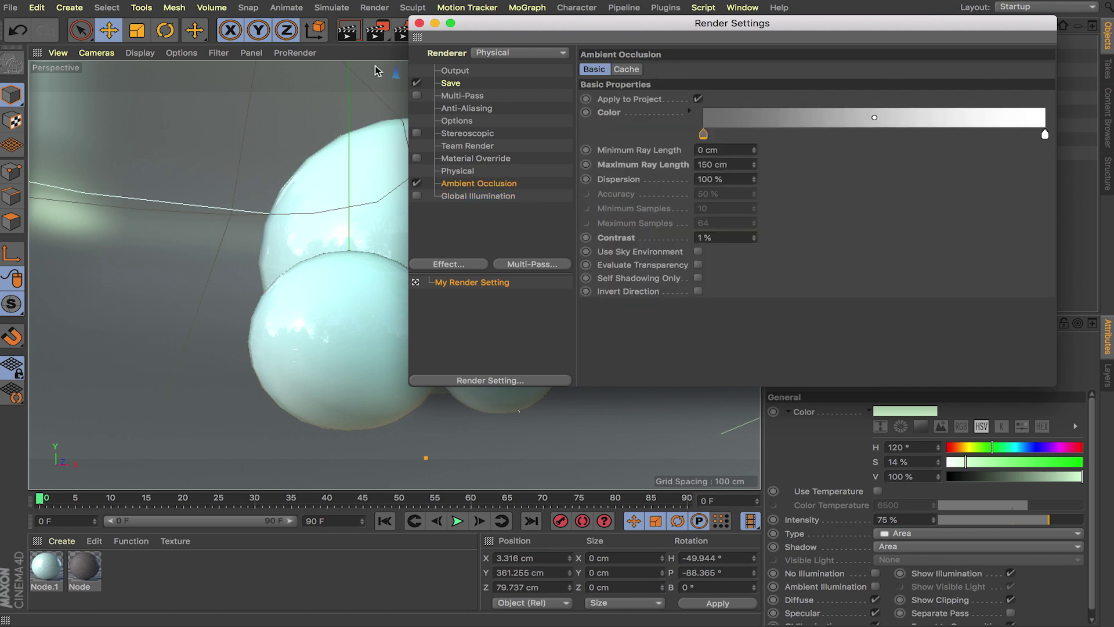
pyautogui.click(419, 23)
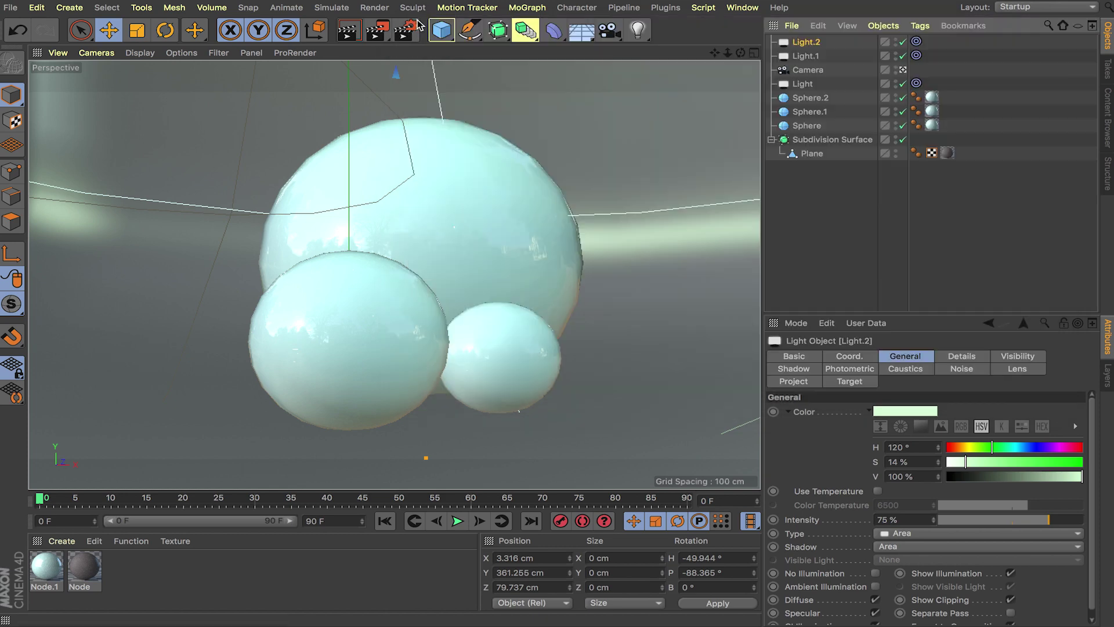
# Leave the scene camera and orbit and zoom to show the whole backdrop, spheres and lights.
pyautogui.click(903, 70)
pyautogui.scroll(-5, 523, 297)
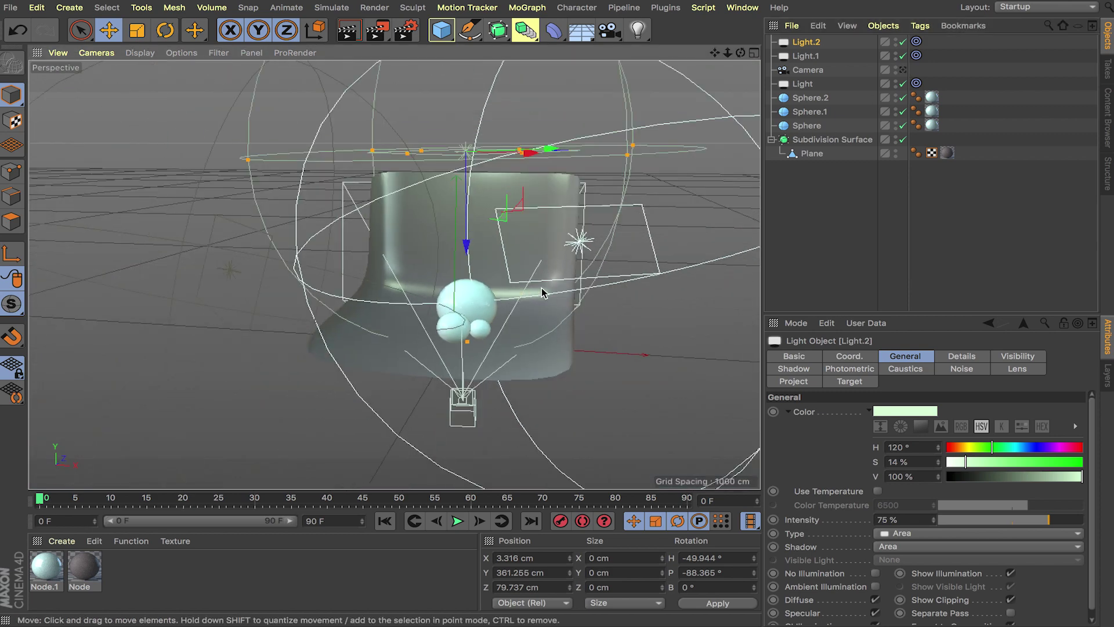
pyautogui.keyDown('alt'); pyautogui.moveTo(539, 295); pyautogui.dragTo(489, 311); pyautogui.keyUp('alt')
pyautogui.scroll(-4, 483, 307)
pyautogui.scroll(5, 484, 311)
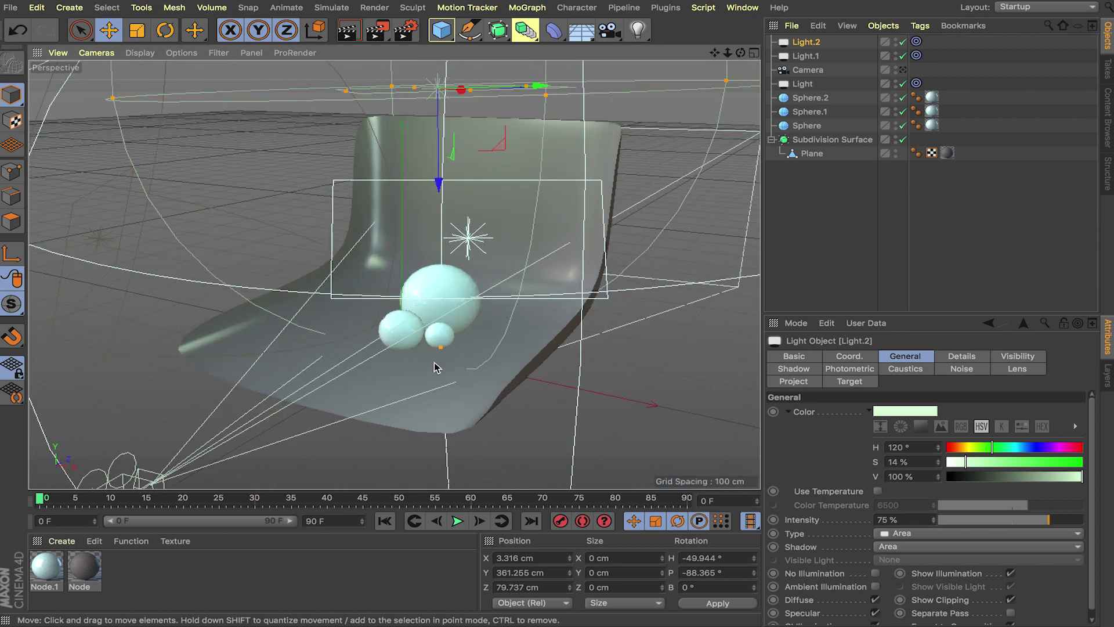
pyautogui.scroll(3, 470, 357)
# Reopen Picture Viewer from the Window menu, view the 00:02:11 render, then close it.
pyautogui.click(742, 7)
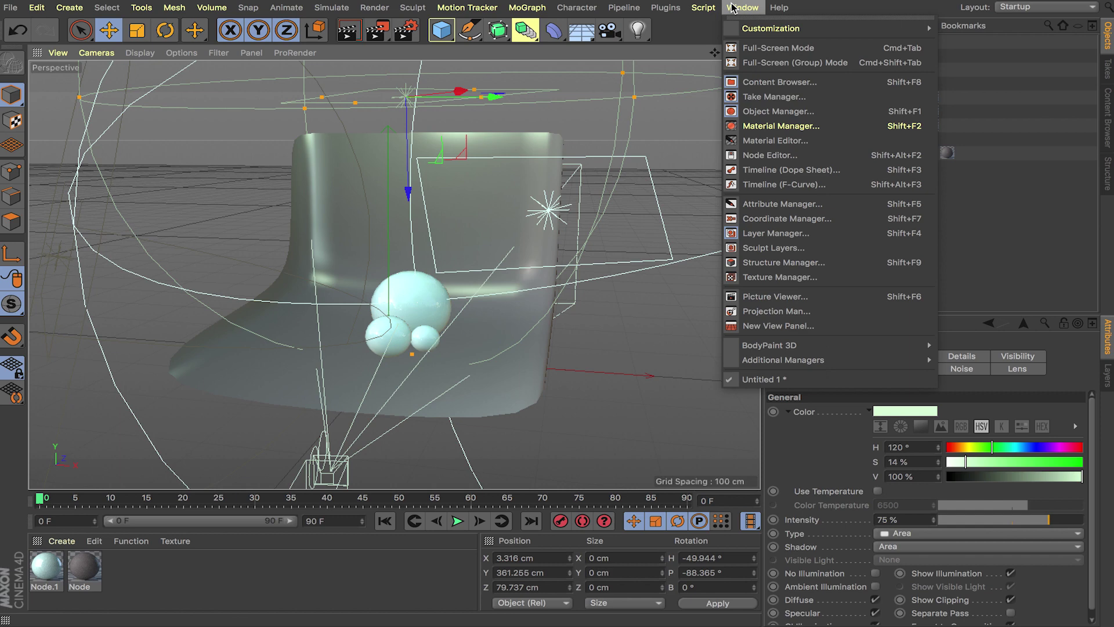
pyautogui.click(825, 300)
pyautogui.moveTo(900, 121); pyautogui.dragTo(777, 39)
pyautogui.scroll(-5, 981, 384)
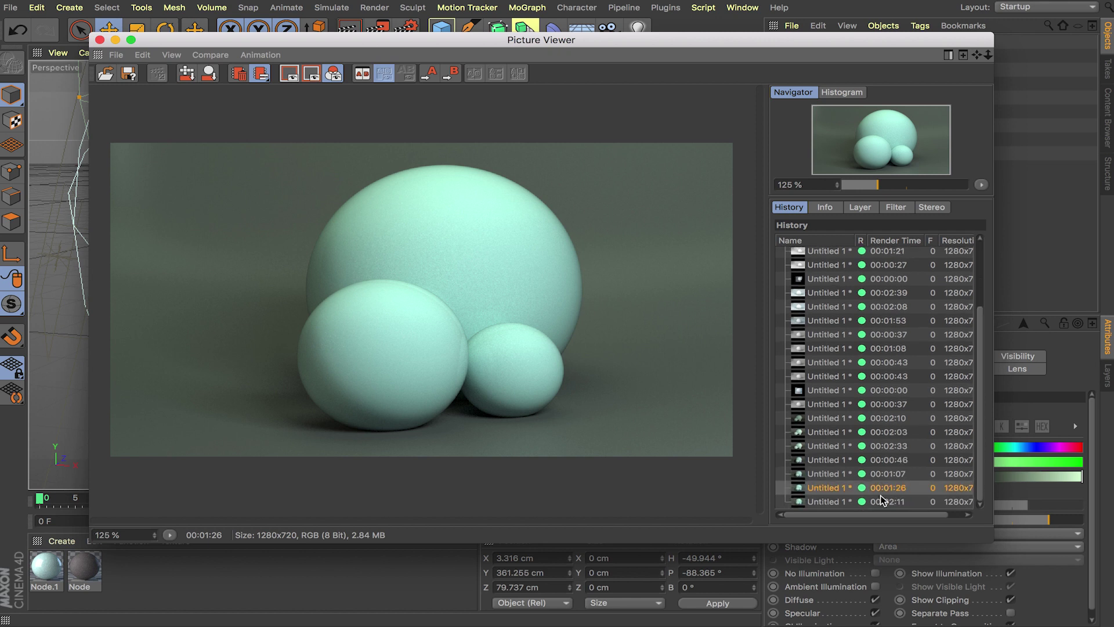
pyautogui.click(870, 501)
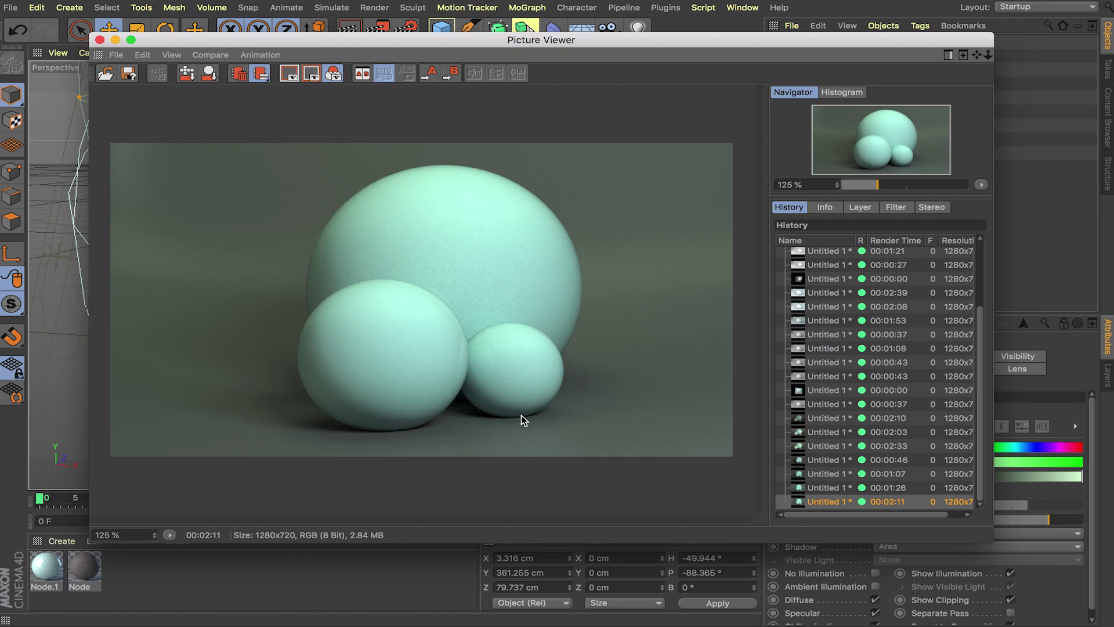
pyautogui.click(100, 40)
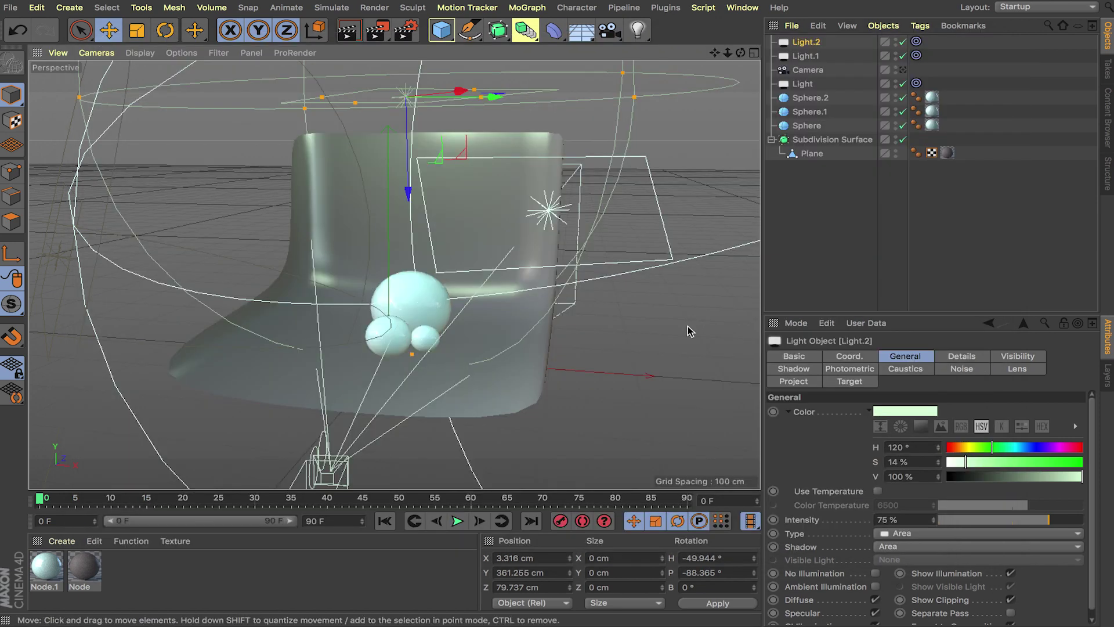
# Create a Plane raised above the spheres with 1 segment and 100 × 100 cm size.
pyautogui.moveTo(447, 36); pyautogui.dragTo(589, 81)
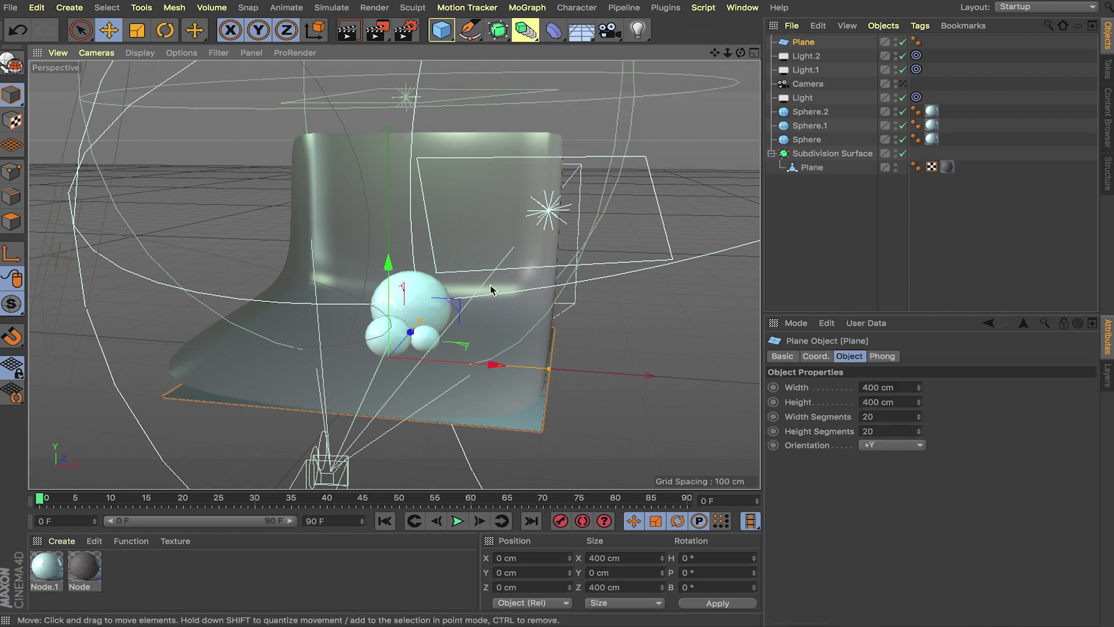
pyautogui.moveTo(389, 284); pyautogui.dragTo(389, 177)
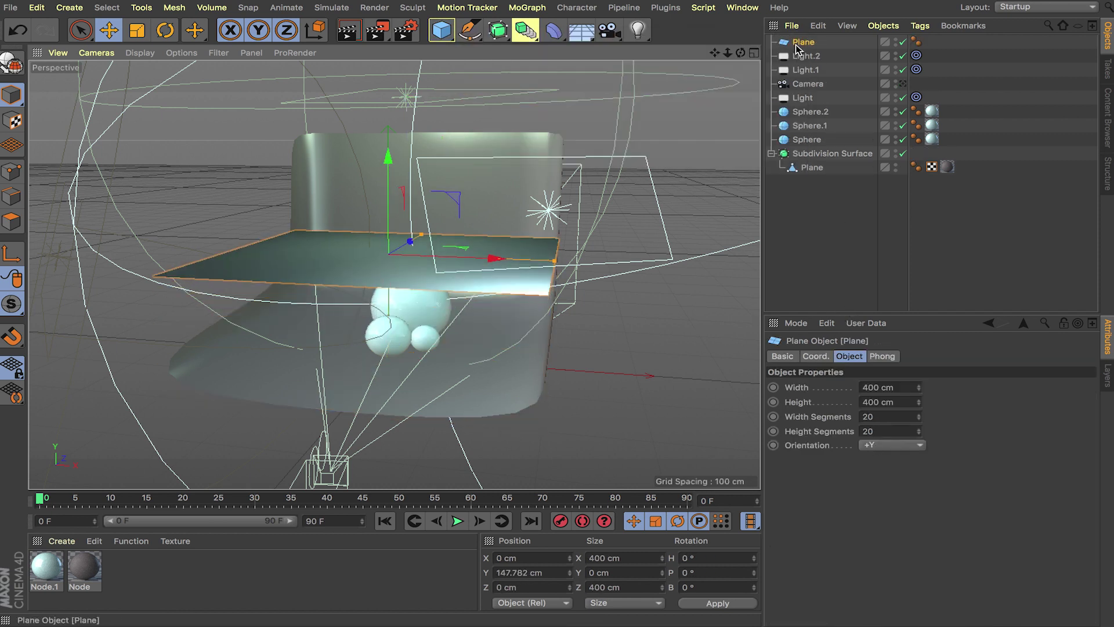
pyautogui.doubleClick(902, 417)
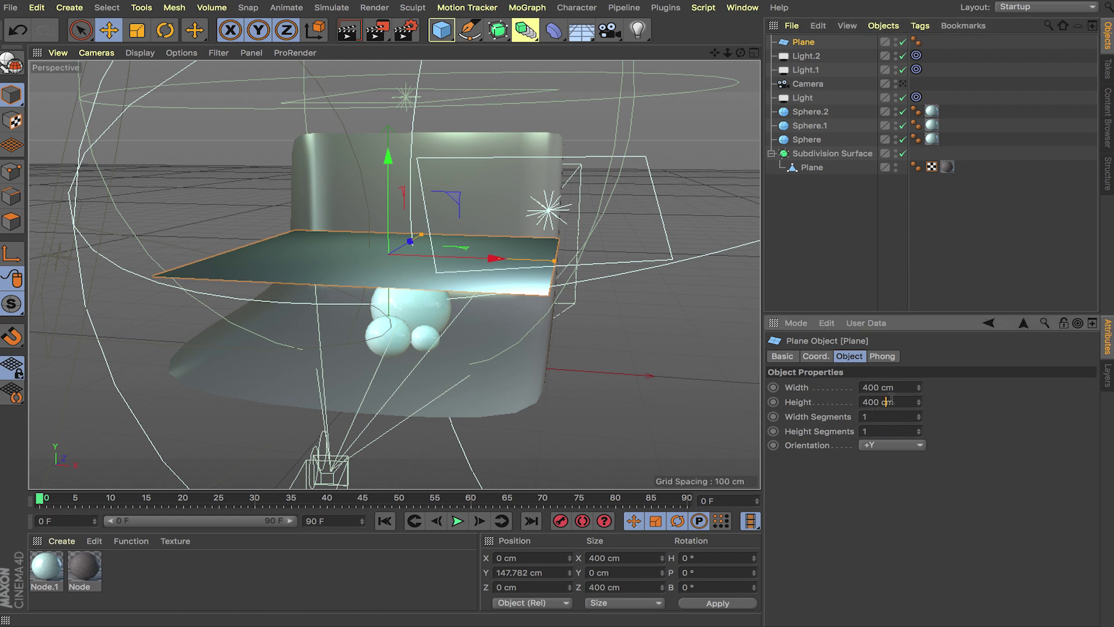
pyautogui.moveTo(896, 391); pyautogui.dragTo(873, 408)
pyautogui.write('50')
pyautogui.press('Tab')
pyautogui.write('50')
pyautogui.press('Return')
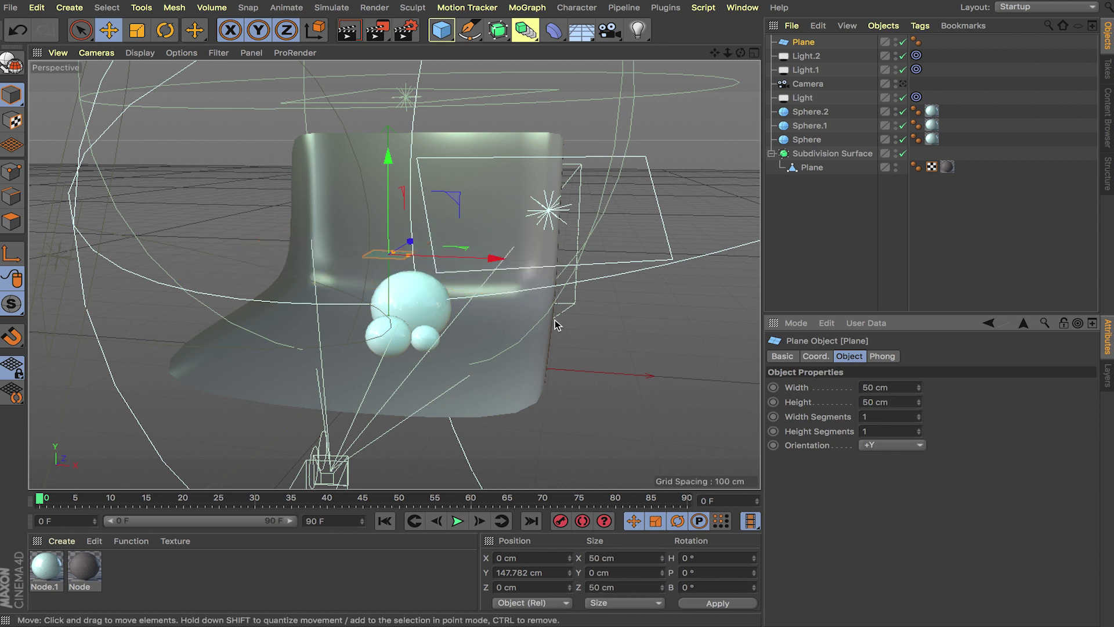
pyautogui.doubleClick(898, 388)
pyautogui.write('100')
pyautogui.press('Tab')
pyautogui.write('1')
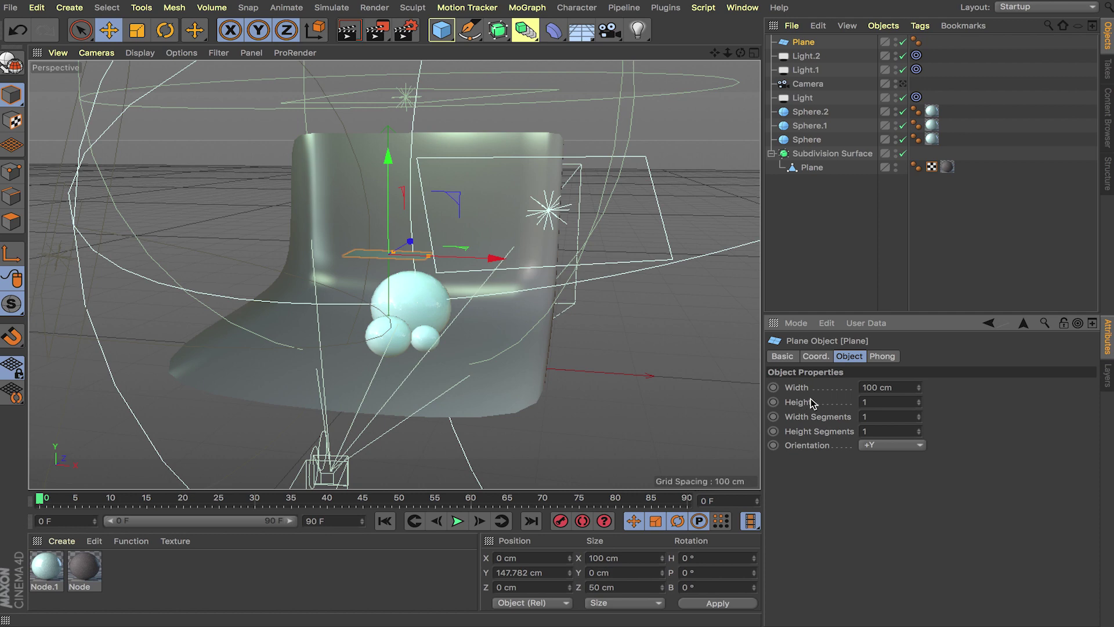
pyautogui.write('00')
pyautogui.press('Return')
# Slide the plane left of the spheres to about X -74.389 cm.
pyautogui.scroll(-3, 441, 325)
pyautogui.scroll(5, 480, 238)
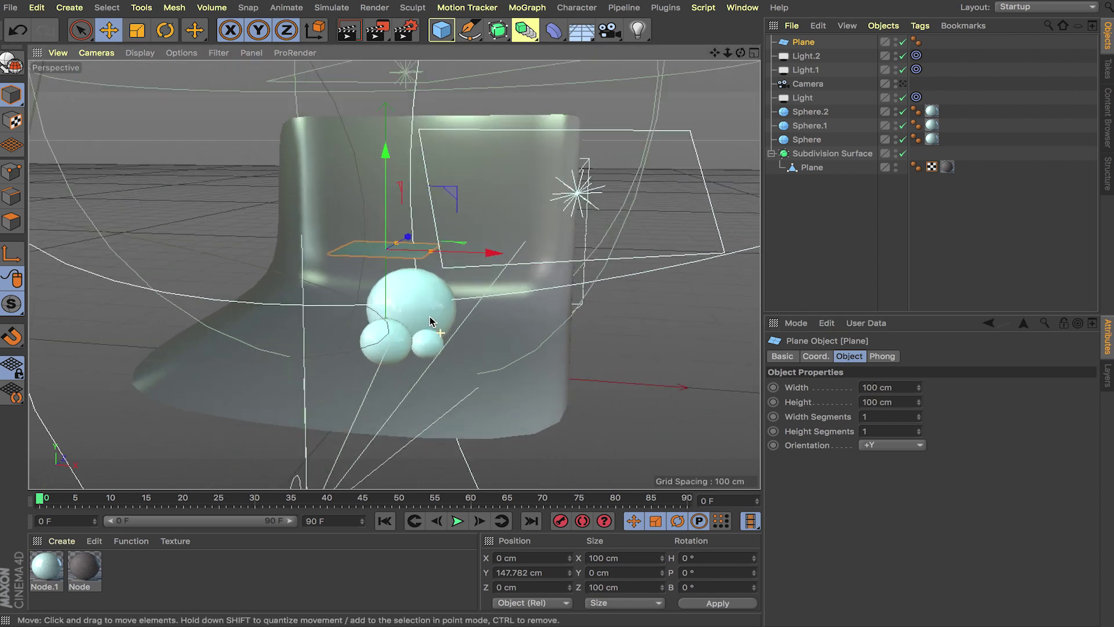
pyautogui.moveTo(479, 238); pyautogui.dragTo(397, 243)
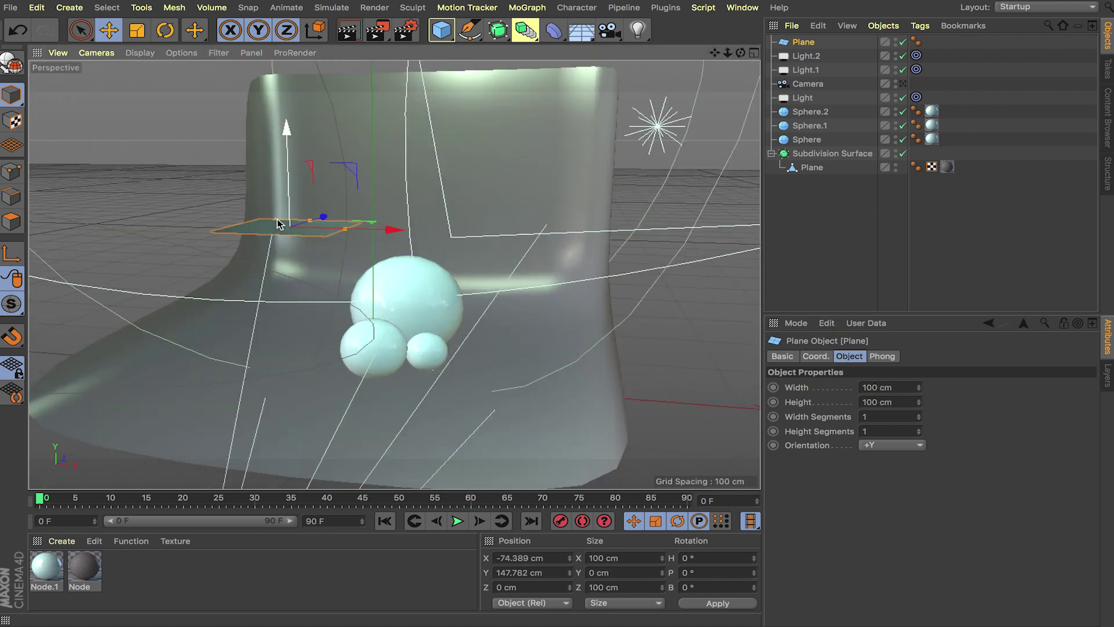
pyautogui.scroll(3, 393, 299)
pyautogui.scroll(-3, 394, 299)
pyautogui.scroll(5, 394, 298)
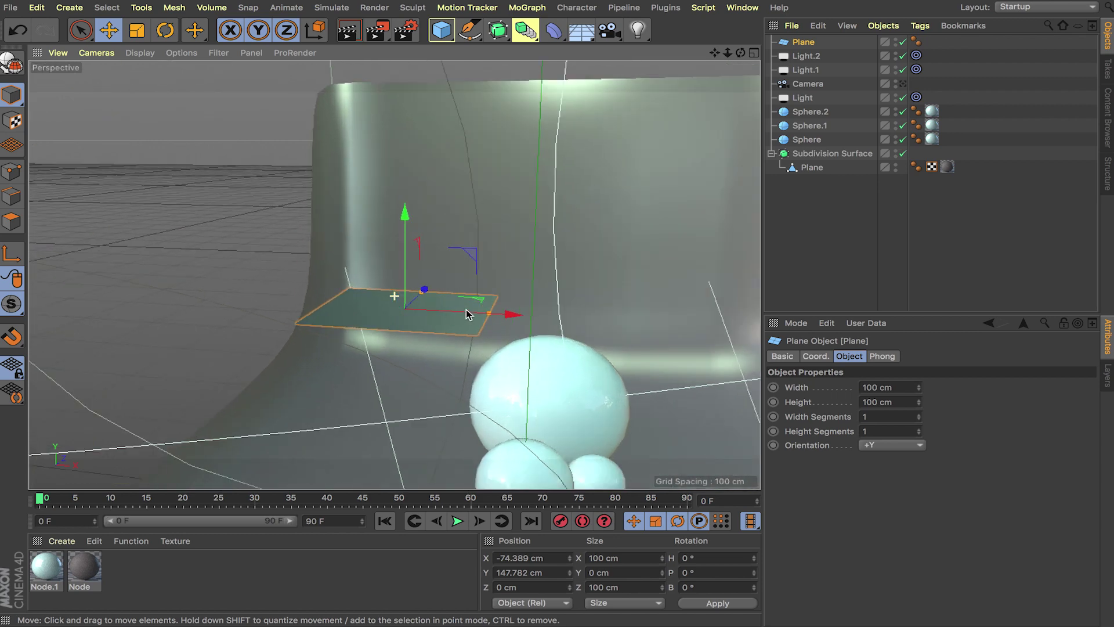
# Tilt the plane, raise it, and stretch its length to 281.783 cm.
pyautogui.press('r')
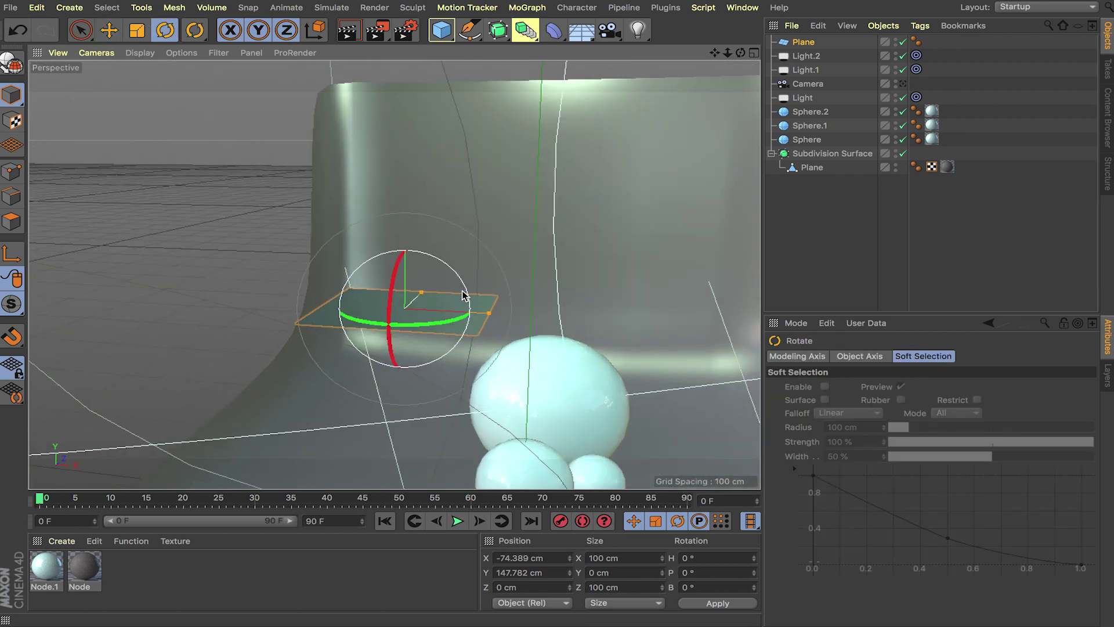
pyautogui.moveTo(466, 292); pyautogui.dragTo(310, 249)
pyautogui.press('e')
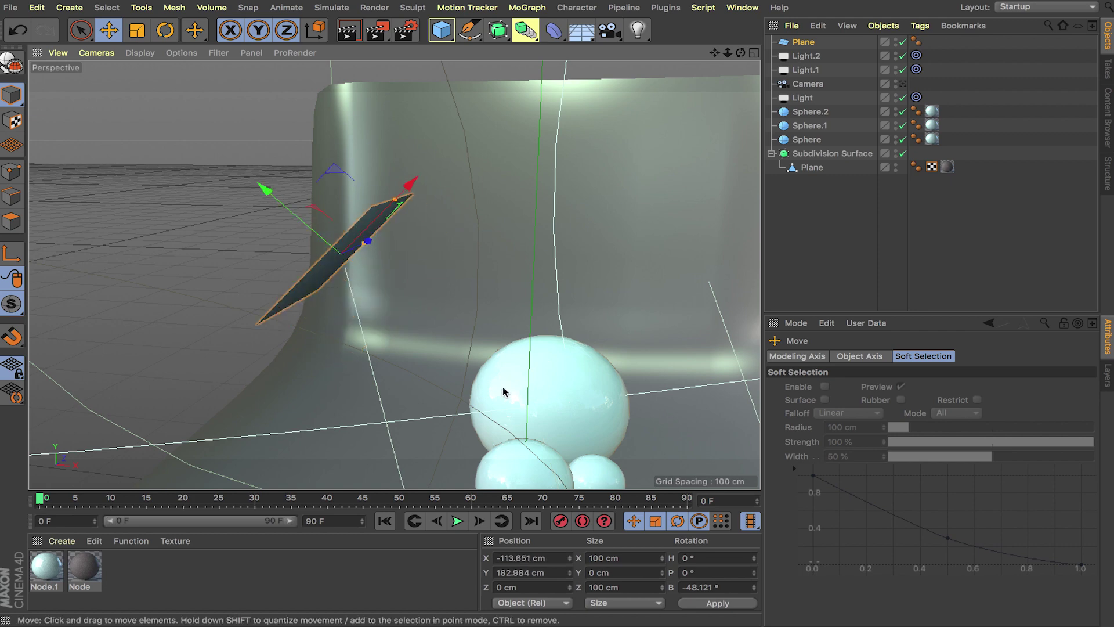
pyautogui.keyDown('alt'); pyautogui.moveTo(504, 387); pyautogui.dragTo(449, 354, button='middle'); pyautogui.keyUp('alt')
pyautogui.keyDown('alt'); pyautogui.moveTo(433, 360); pyautogui.dragTo(381, 341); pyautogui.keyUp('alt')
pyautogui.moveTo(343, 199); pyautogui.dragTo(421, 191)
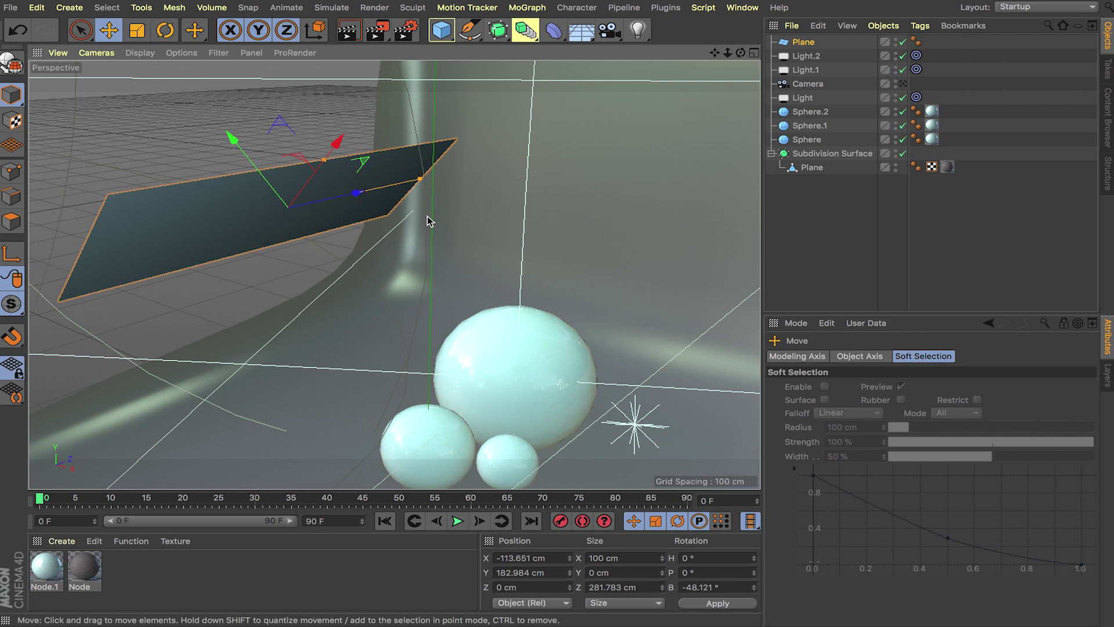
pyautogui.keyDown('alt'); pyautogui.moveTo(418, 350); pyautogui.dragTo(496, 351); pyautogui.keyUp('alt')
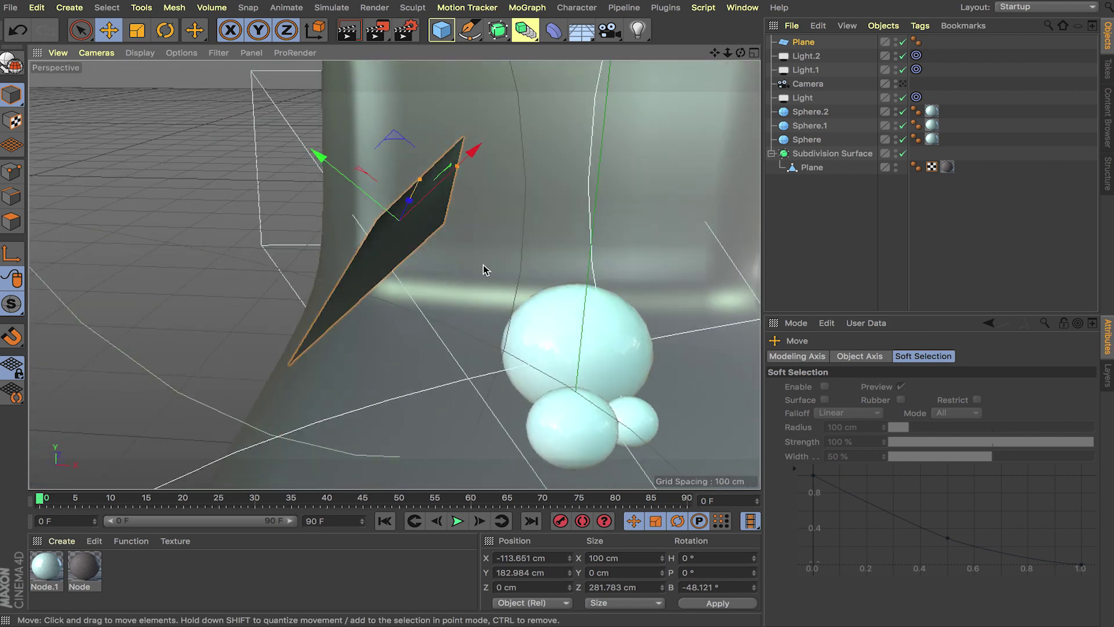
# Reposition the plane nearly level above the spheres at X 29.108 cm, Y 220.204 cm.
pyautogui.moveTo(425, 201); pyautogui.dragTo(386, 225)
pyautogui.moveTo(515, 341)
pyautogui.keyDown('alt'); pyautogui.mouseDown(button='right')
pyautogui.moveTo(492, 316)
pyautogui.moveTo(505, 329)
pyautogui.mouseUp(button='right'); pyautogui.keyUp('alt')
pyautogui.keyDown('alt'); pyautogui.moveTo(505, 330); pyautogui.dragTo(413, 288, button='middle'); pyautogui.keyUp('alt')
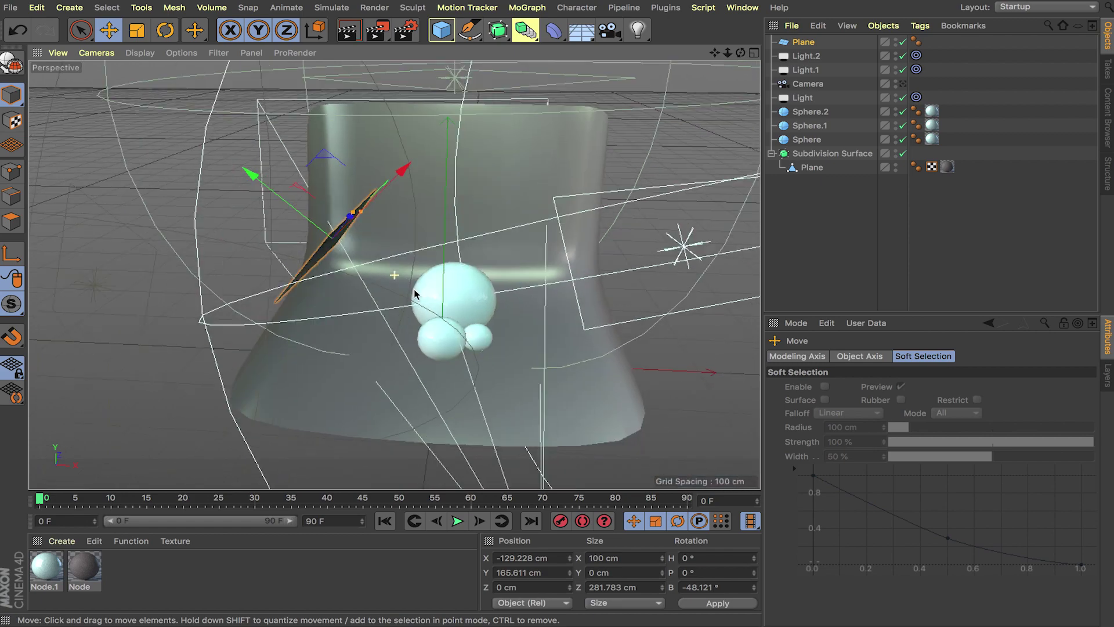
pyautogui.keyDown('alt'); pyautogui.moveTo(414, 289); pyautogui.dragTo(463, 233); pyautogui.keyUp('alt')
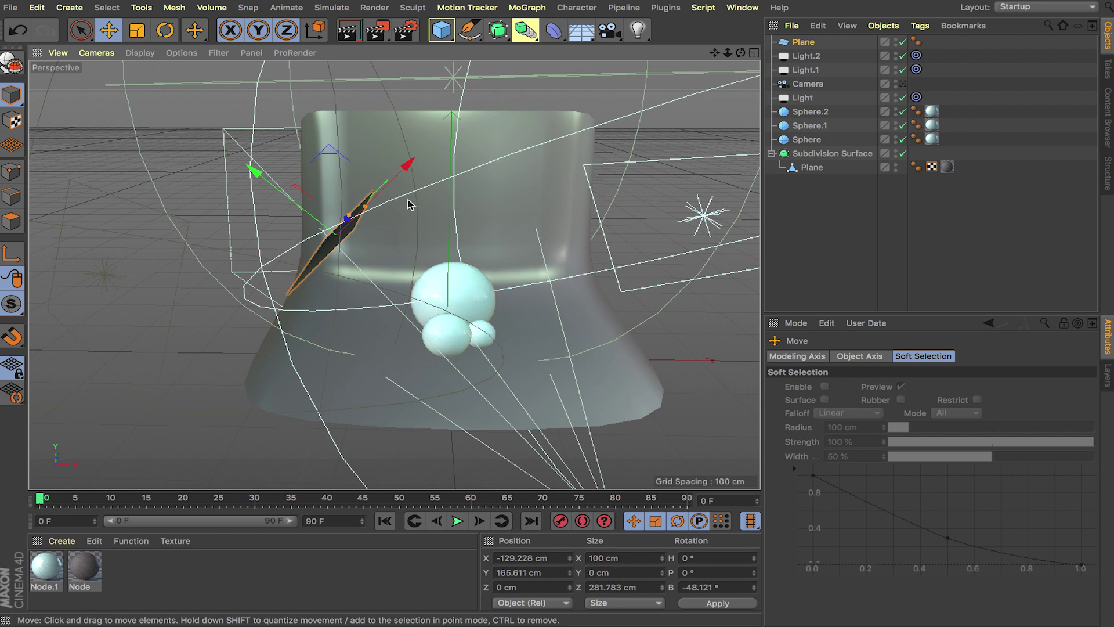
pyautogui.moveTo(408, 204); pyautogui.dragTo(572, 195)
pyautogui.press('r')
pyautogui.press('e')
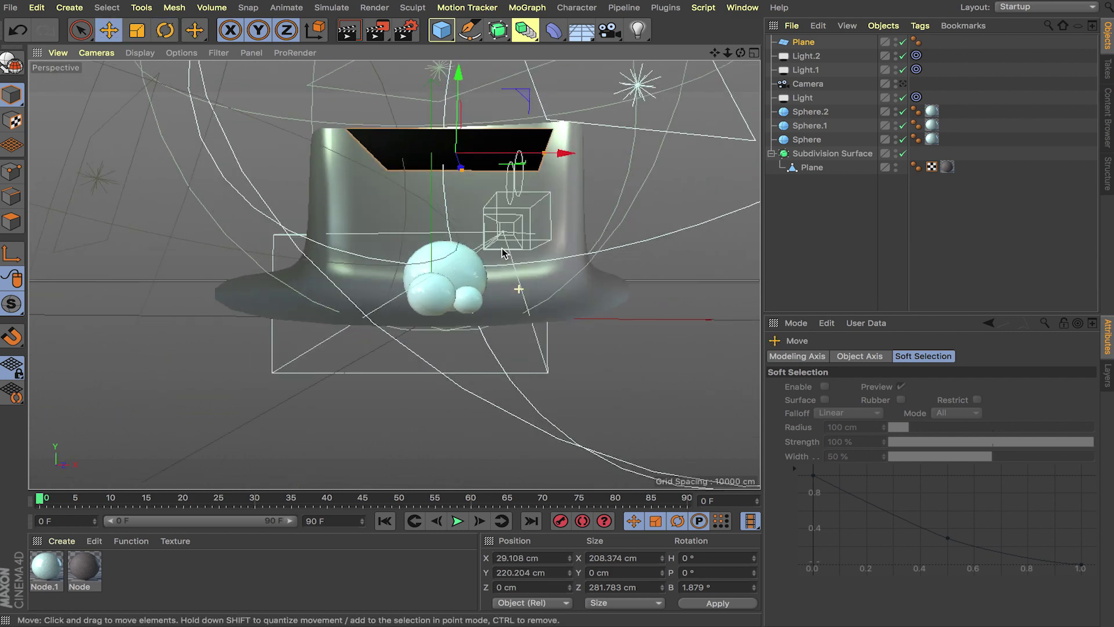
pyautogui.keyDown('alt'); pyautogui.moveTo(503, 249); pyautogui.dragTo(481, 260); pyautogui.keyUp('alt')
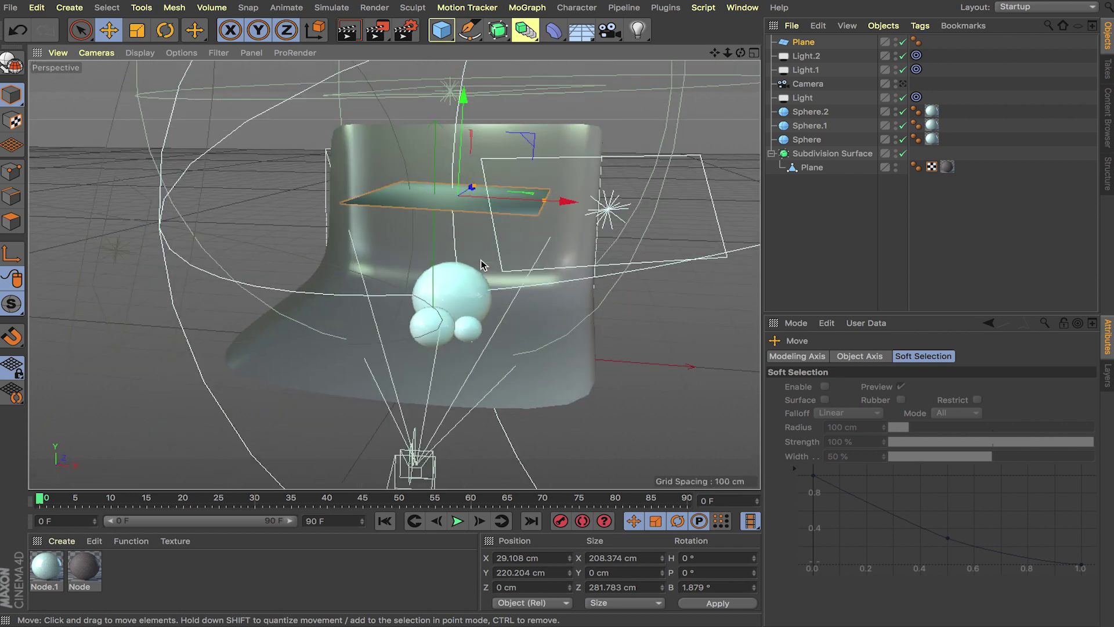
# Give the Plane a Compositing tag with Seen by Camera and Cast Shadows unticked.
pyautogui.click(801, 43)
pyautogui.click(920, 25)
pyautogui.moveTo(967, 46)
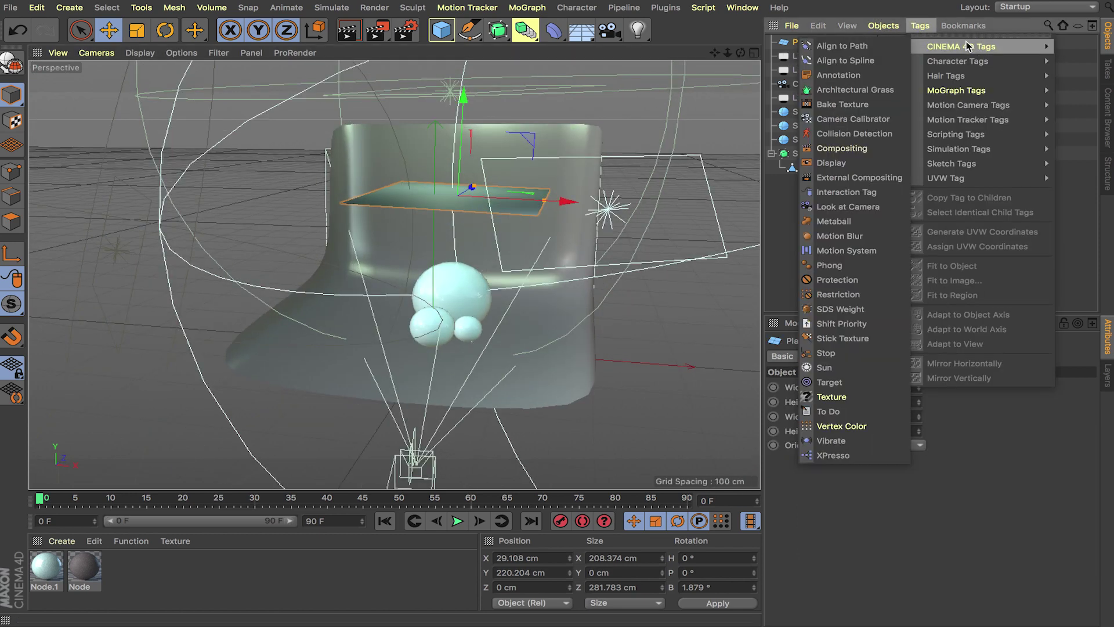
pyautogui.click(871, 143)
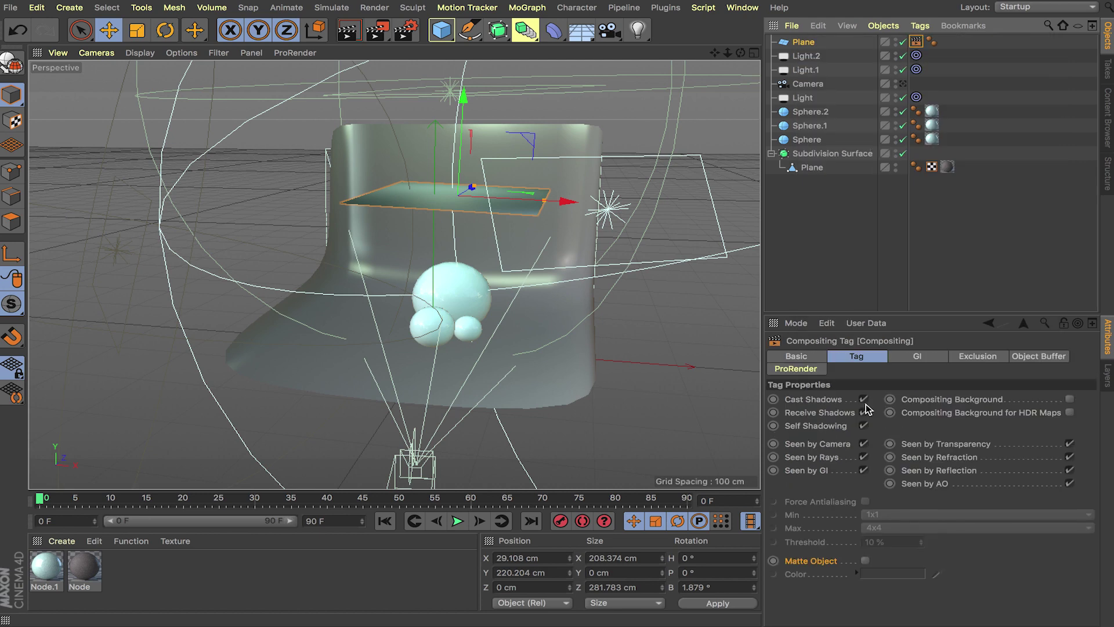
pyautogui.click(864, 444)
pyautogui.click(865, 399)
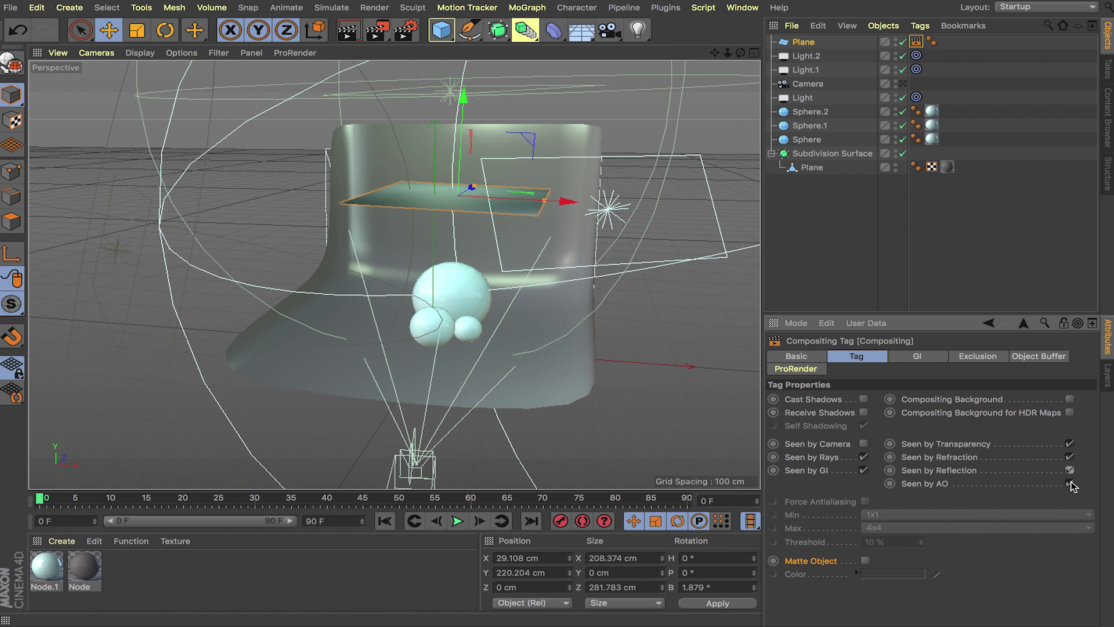
# Delete the Plane and add a new omni light, Light.3.
pyautogui.keyDown('alt'); pyautogui.moveTo(537, 276); pyautogui.dragTo(756, 129); pyautogui.keyUp('alt')
pyautogui.click(804, 41)
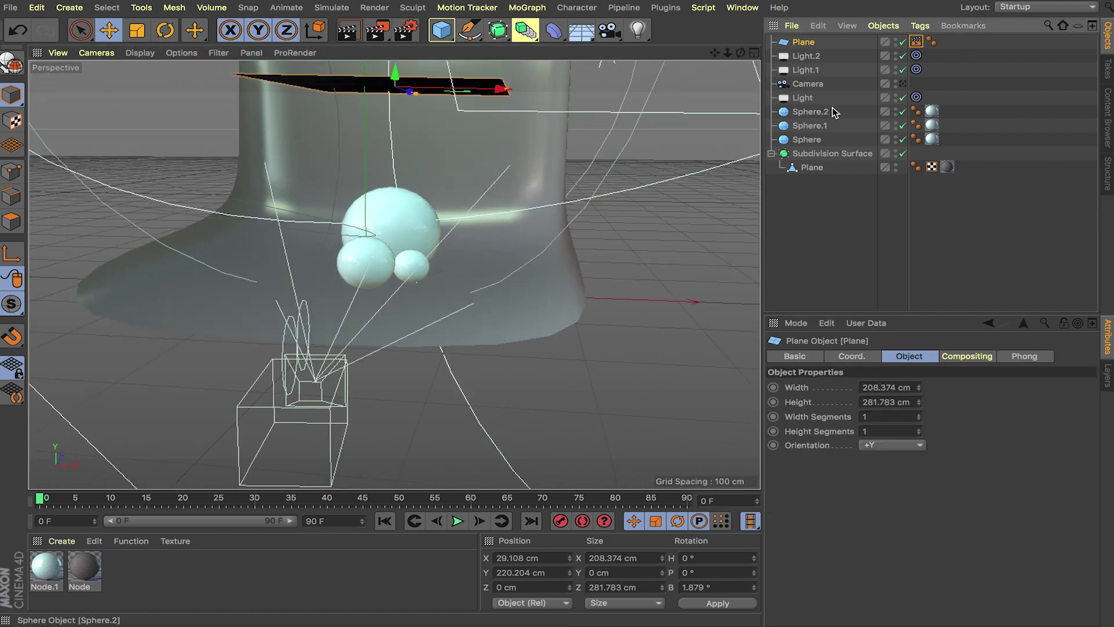
pyautogui.press('Delete')
pyautogui.keyDown('alt'); pyautogui.moveTo(320, 230); pyautogui.dragTo(480, 331); pyautogui.keyUp('alt')
pyautogui.scroll(5, 412, 245)
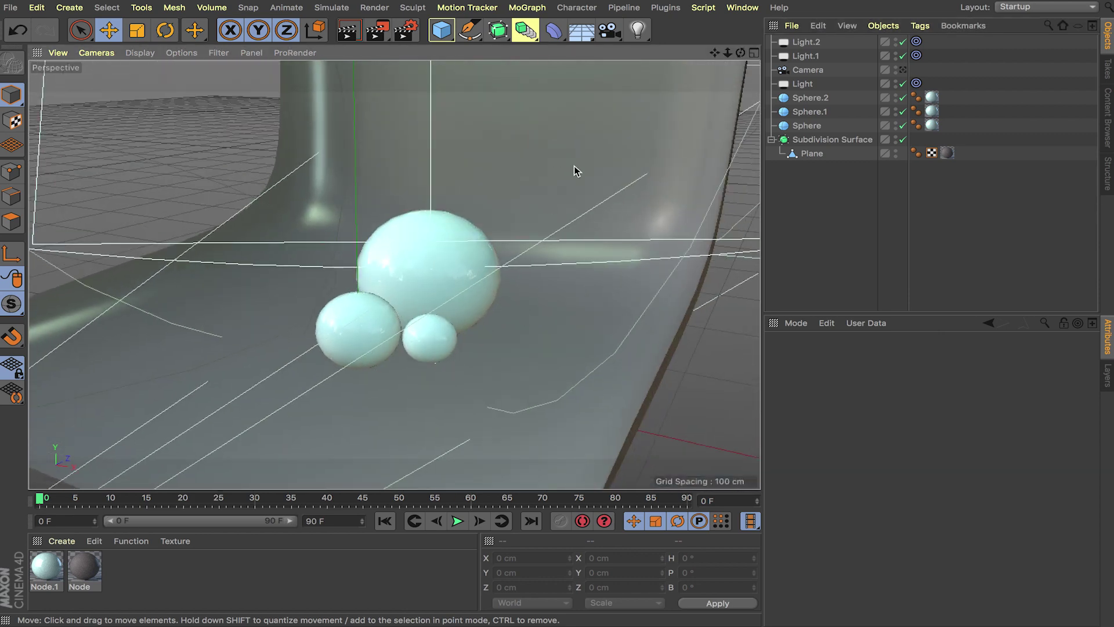
pyautogui.moveTo(640, 29); pyautogui.dragTo(722, 48)
# Move Light.3 left of and above the spheres, to X -182.003 cm, Y 117.528 cm.
pyautogui.click(808, 44)
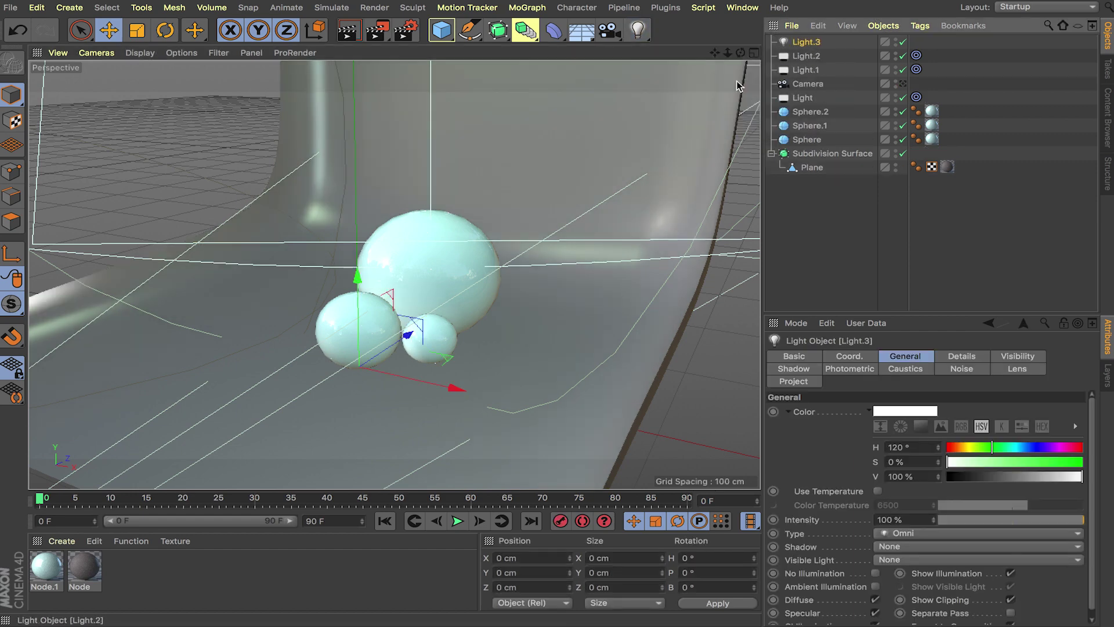
pyautogui.scroll(-6, 483, 246)
pyautogui.scroll(3, 489, 252)
pyautogui.moveTo(490, 348); pyautogui.dragTo(483, 323)
pyautogui.moveTo(306, 301); pyautogui.dragTo(302, 252)
pyautogui.moveTo(214, 199); pyautogui.dragTo(210, 157)
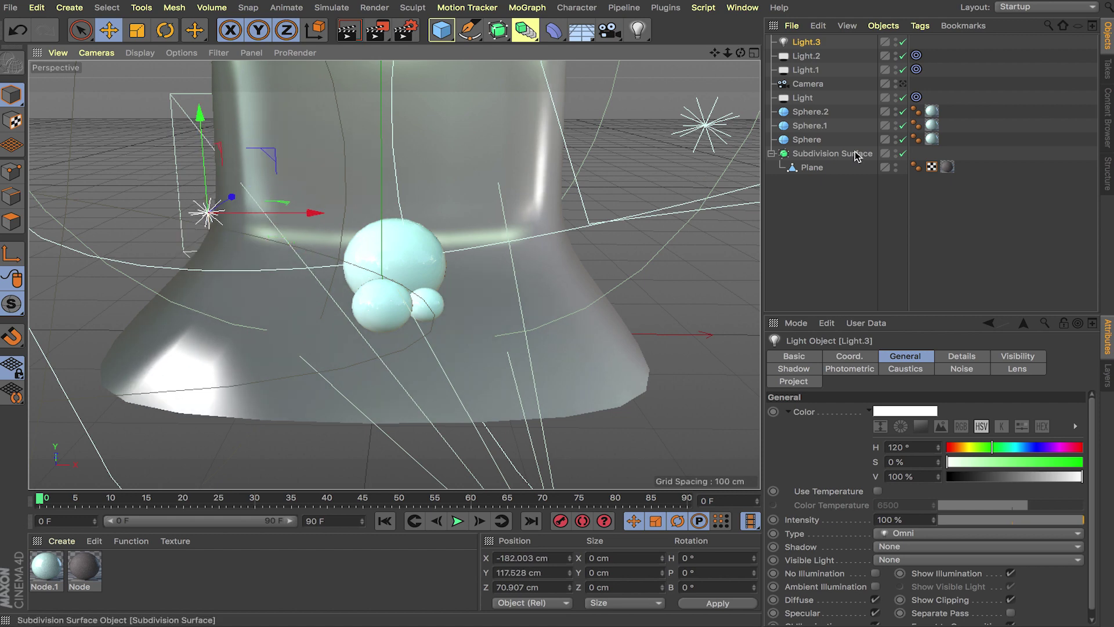
pyautogui.click(904, 85)
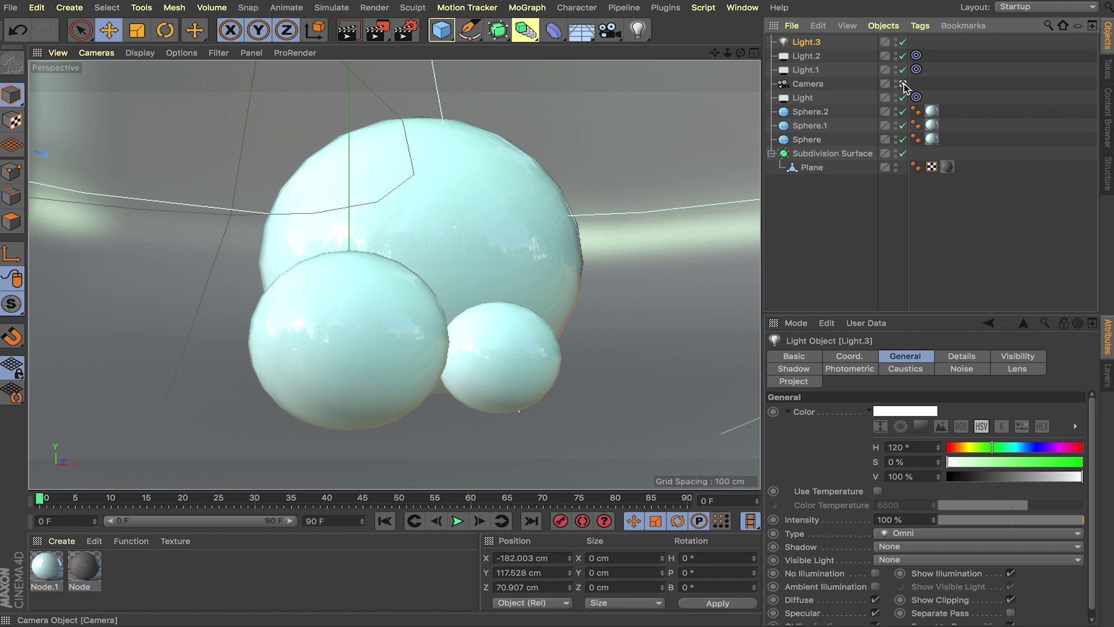
pyautogui.click(903, 84)
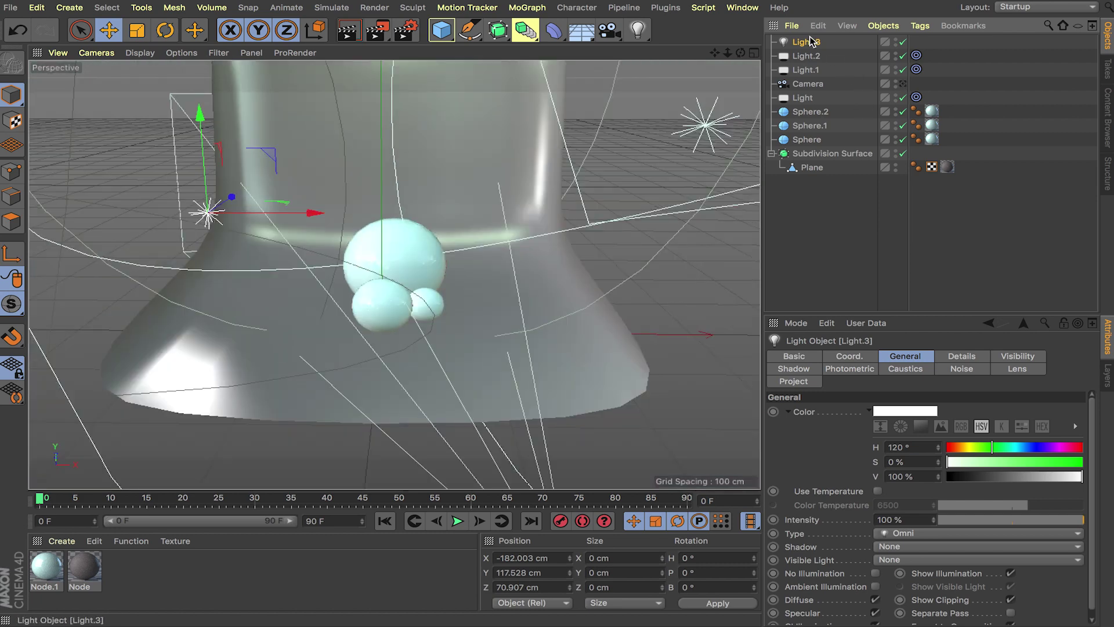
pyautogui.click(967, 357)
pyautogui.scroll(-2, 958, 493)
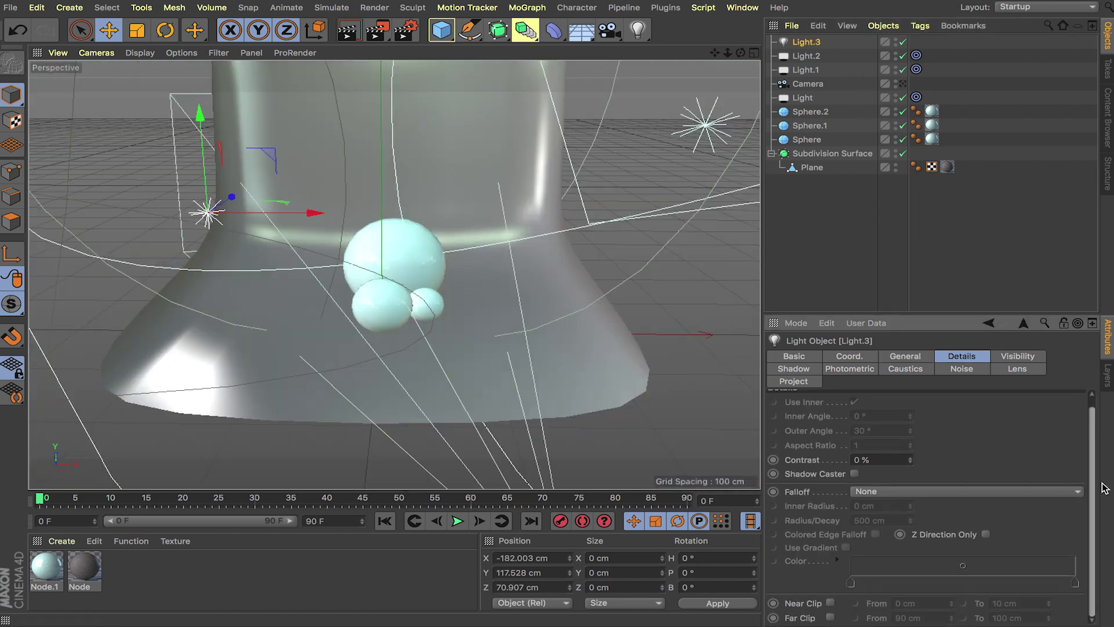
# Set Light.3's falloff to Inverse Square (Physically Accurate) with a 178.996 cm radius.
pyautogui.click(992, 492)
pyautogui.click(989, 521)
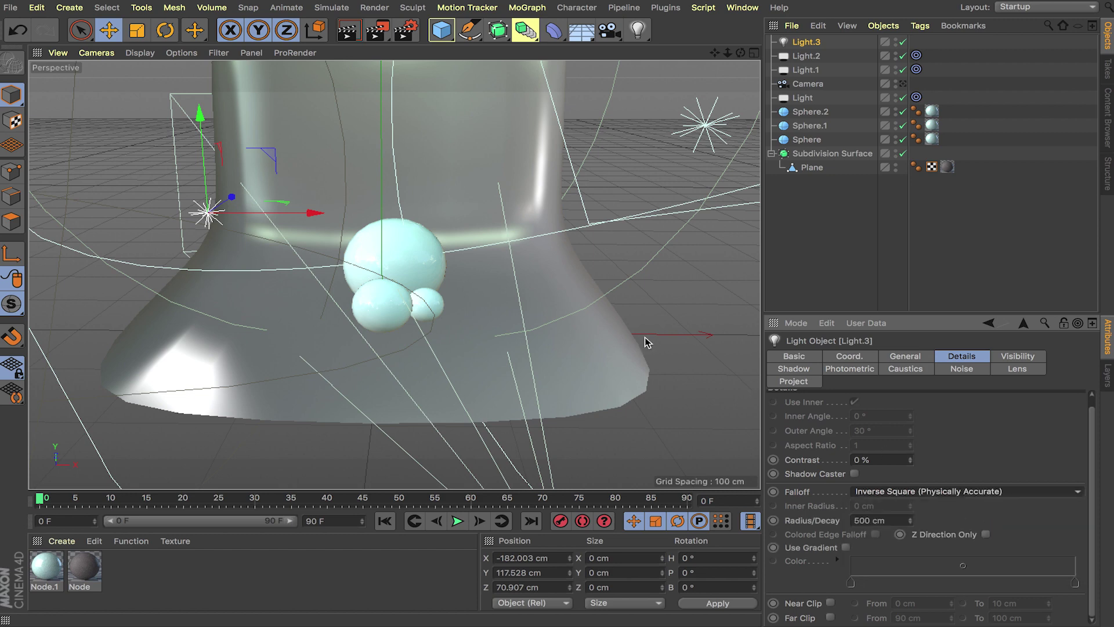
pyautogui.moveTo(696, 216); pyautogui.dragTo(382, 257)
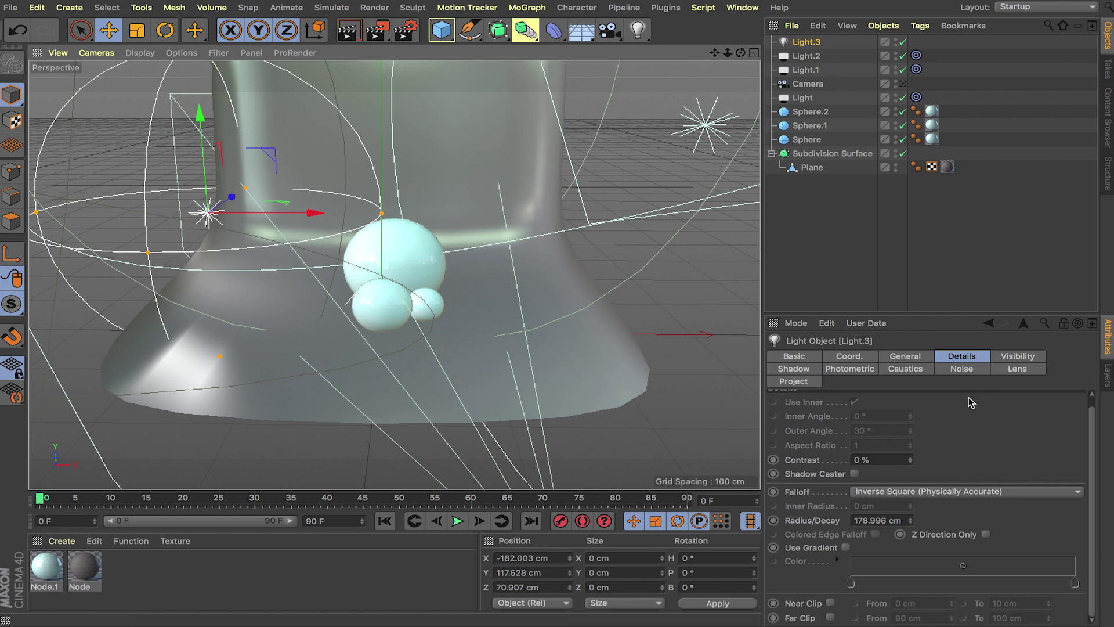
# Inspect Light.3's Project exclusion settings with Sphere.2, then return to its General settings.
pyautogui.click(807, 385)
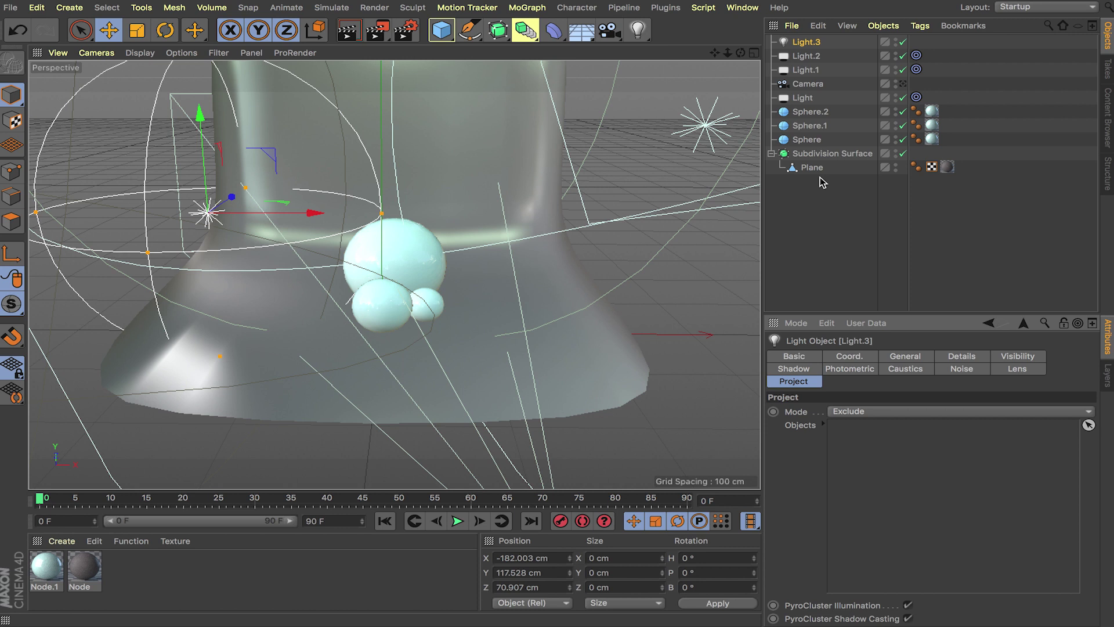
pyautogui.click(810, 112)
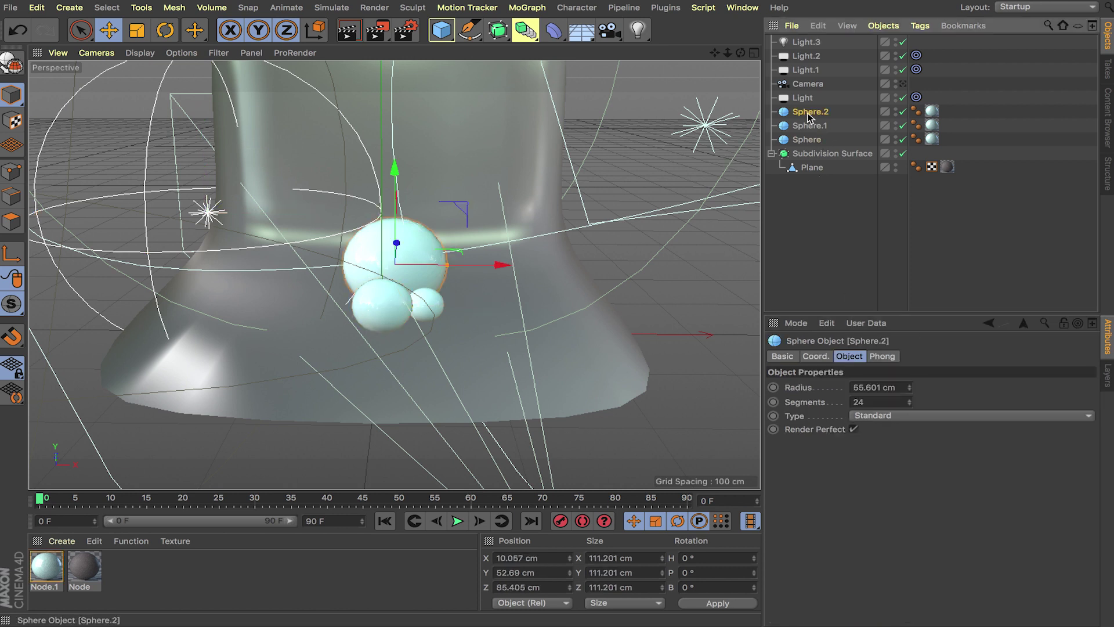
pyautogui.click(807, 43)
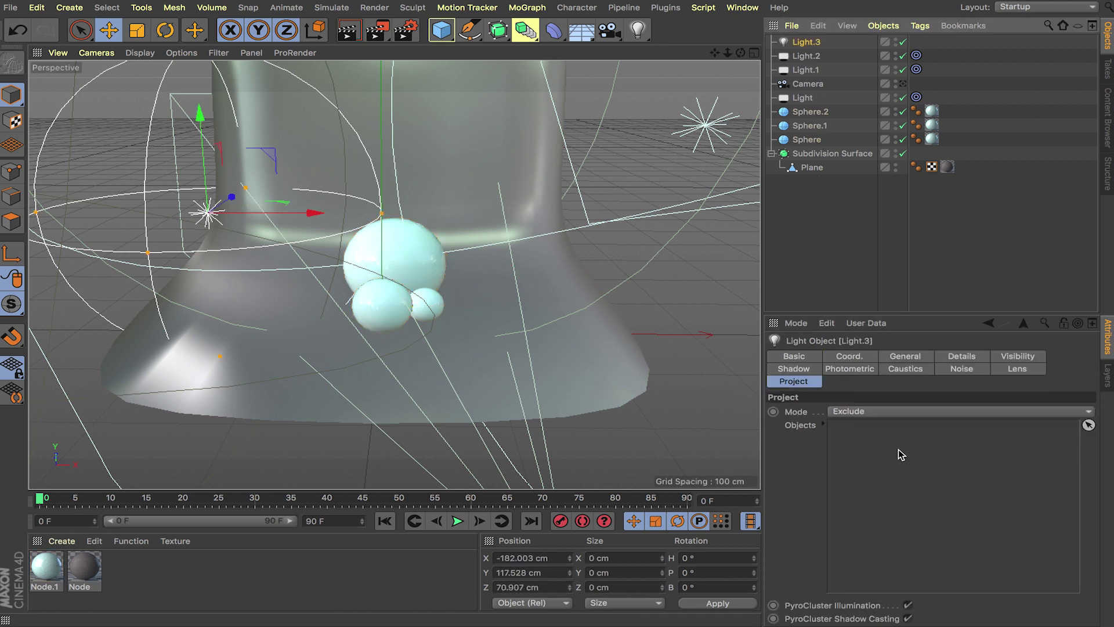
pyautogui.click(919, 357)
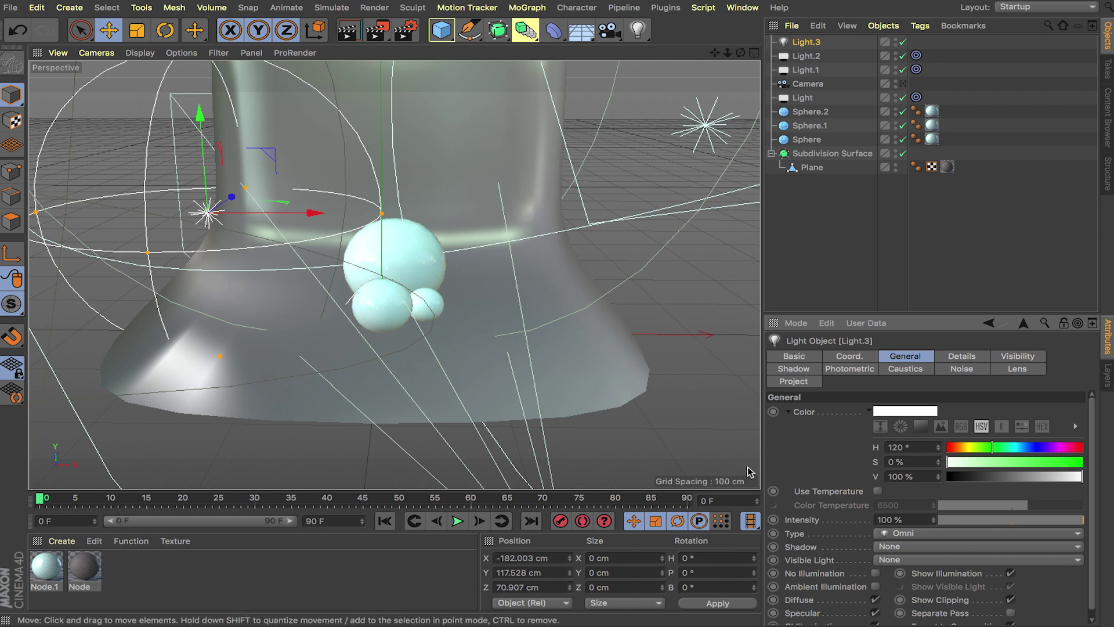
# Set Light.3's intensity to 25% and widen its falloff radius.
pyautogui.click(920, 518)
pyautogui.write('25')
pyautogui.press('Tab')
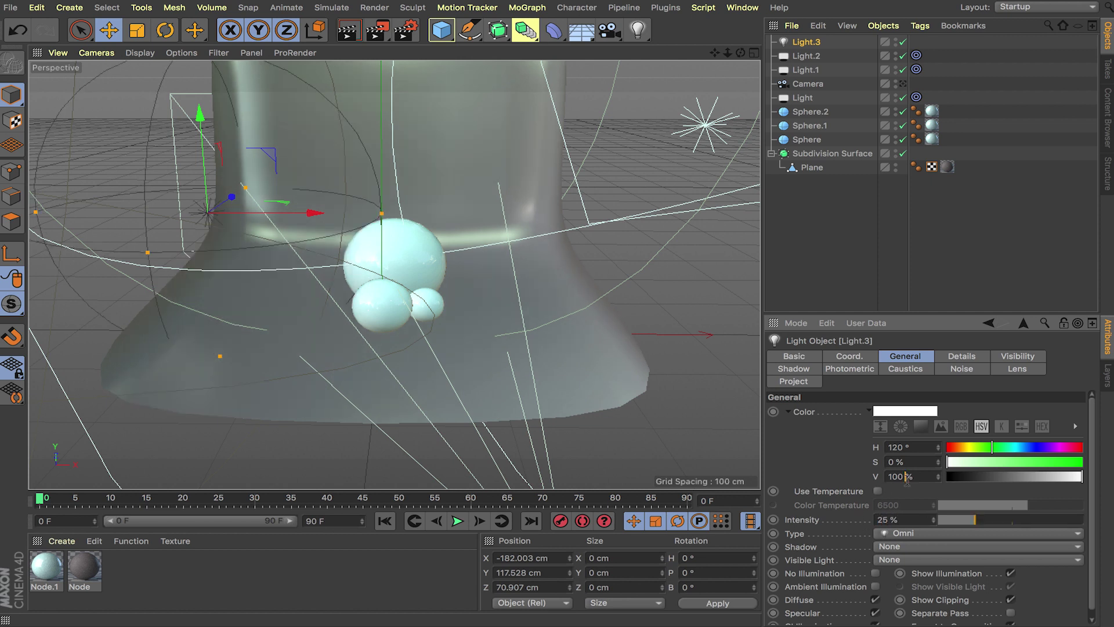
pyautogui.moveTo(382, 213); pyautogui.dragTo(492, 238)
# Raise Light.3 to Y 175.374 cm and Z 7.651 cm, then view through the scene camera.
pyautogui.moveTo(211, 152); pyautogui.dragTo(224, 173)
pyautogui.moveTo(304, 249)
pyautogui.keyDown('alt'); pyautogui.mouseDown()
pyautogui.moveTo(430, 267)
pyautogui.moveTo(376, 275)
pyautogui.moveTo(336, 256)
pyautogui.moveTo(328, 266)
pyautogui.moveTo(306, 227)
pyautogui.moveTo(318, 244)
pyautogui.mouseUp(); pyautogui.keyUp('alt')
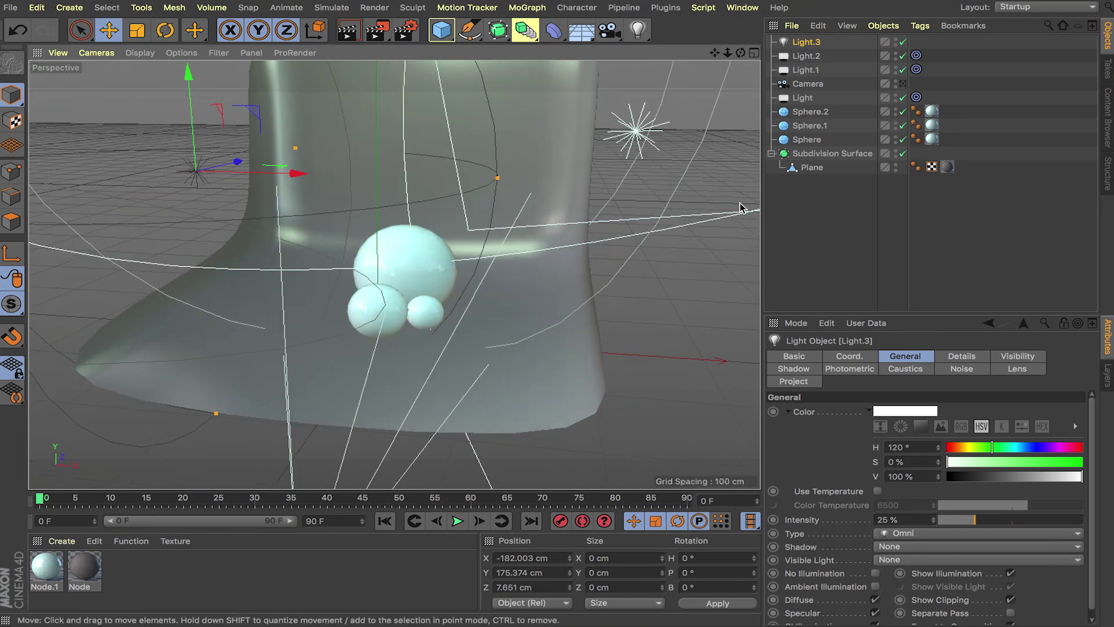
pyautogui.click(794, 382)
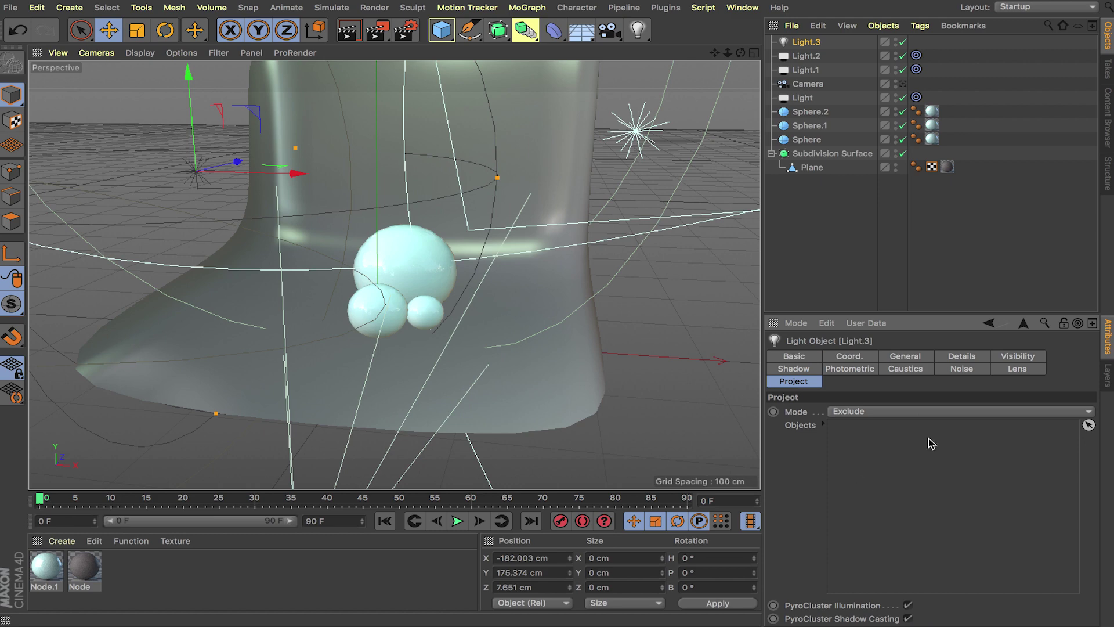
pyautogui.click(904, 85)
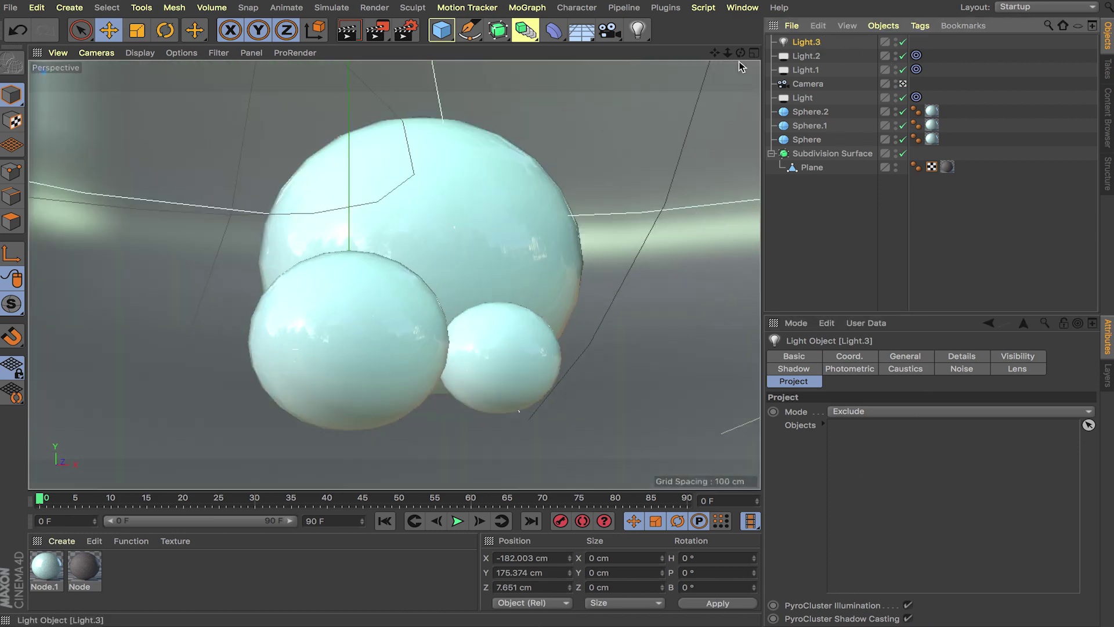
# Render the scene and flip between the new 1:34 render and the earlier 2:11 one.
pyautogui.click(377, 30)
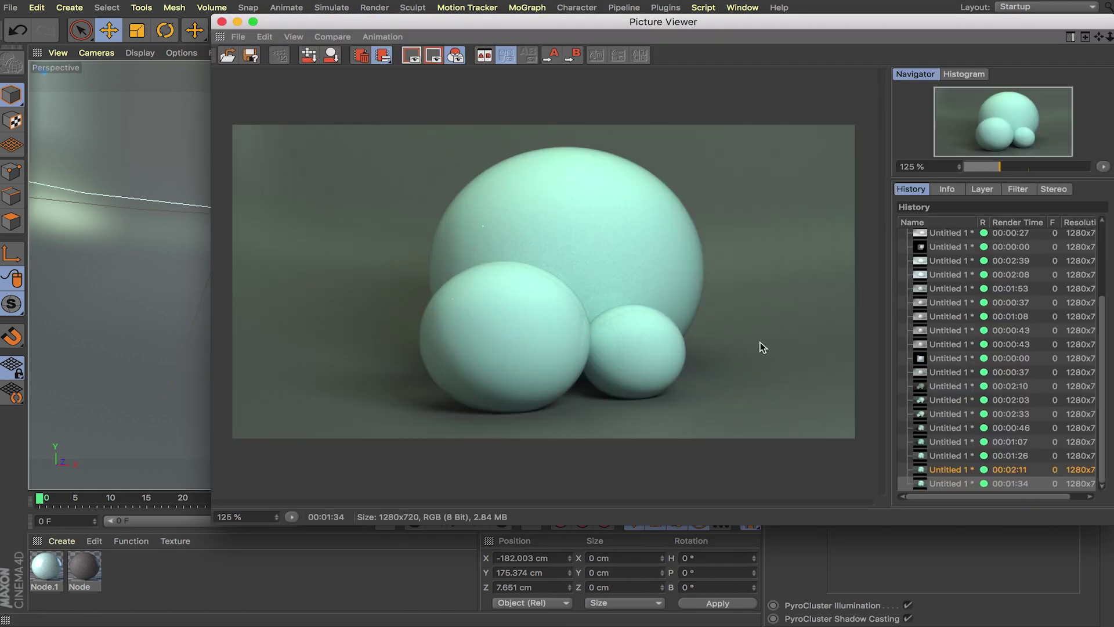
pyautogui.click(955, 471)
pyautogui.click(955, 483)
pyautogui.click(952, 471)
pyautogui.click(957, 484)
pyautogui.click(951, 471)
pyautogui.click(956, 485)
pyautogui.click(954, 472)
pyautogui.click(962, 483)
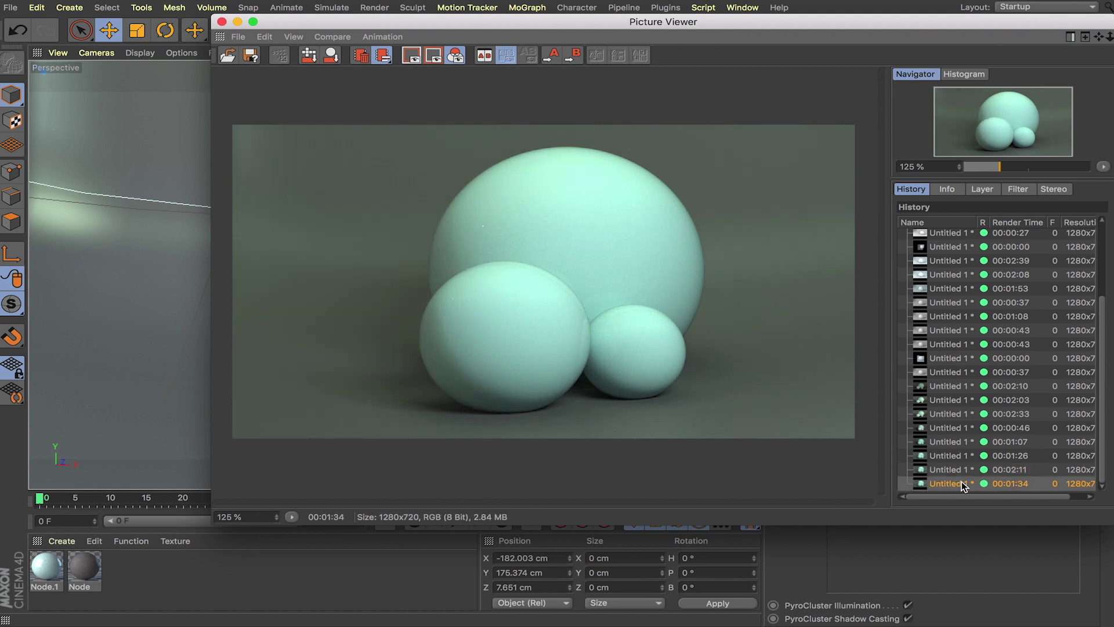
# Zoom in and out, compare the 1:26, 2:11 and 1:34 renders, then close the Picture Viewer.
pyautogui.scroll(5, 498, 235)
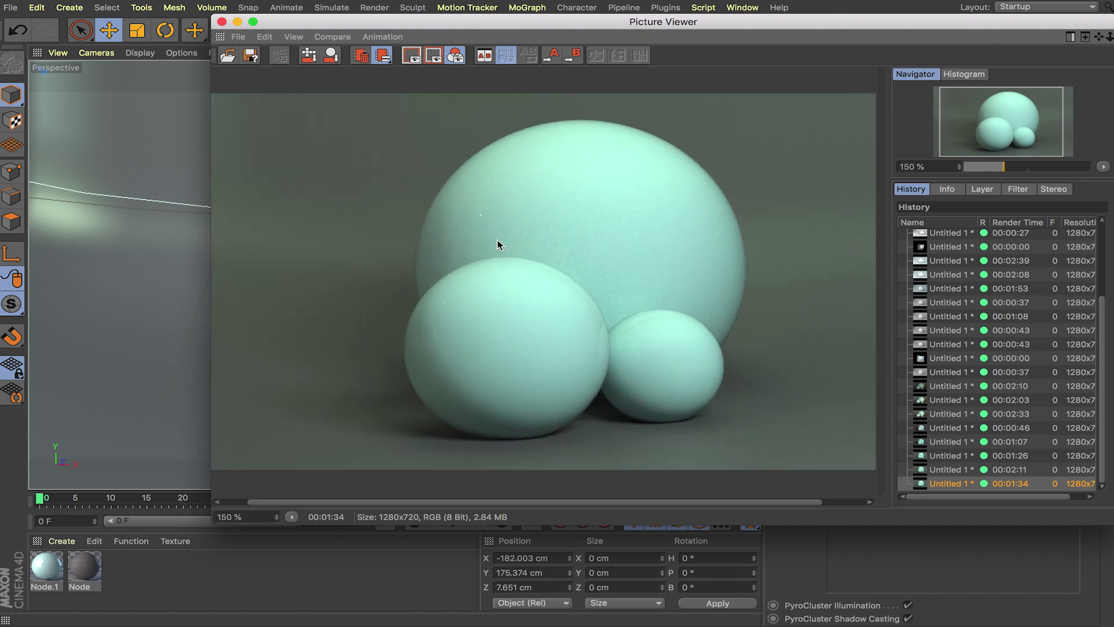
pyautogui.scroll(2, 486, 209)
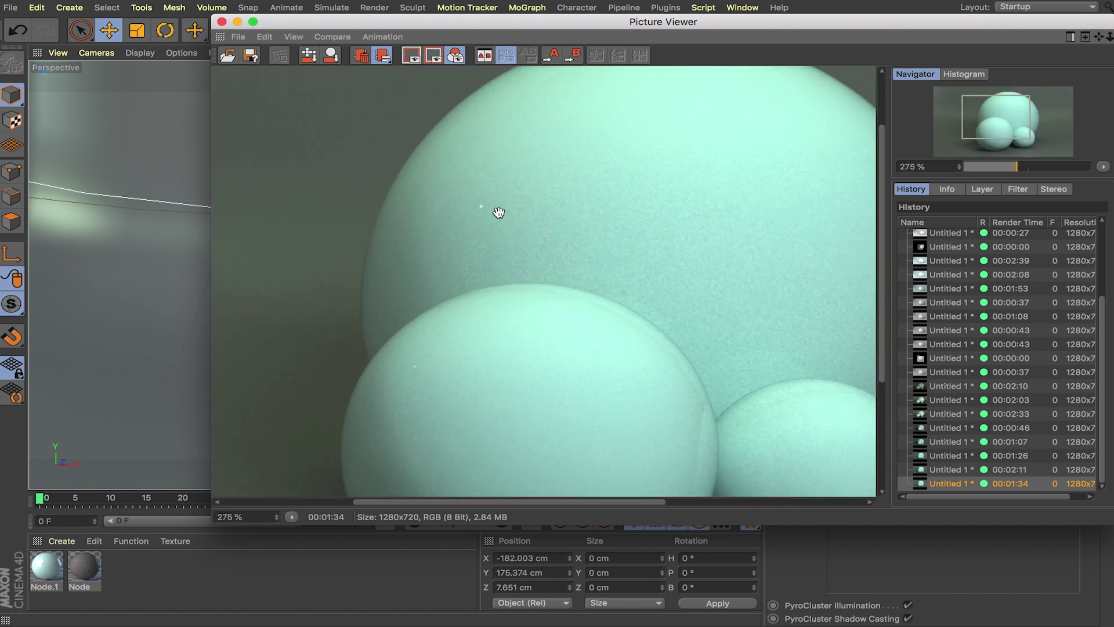
pyautogui.scroll(-8, 526, 296)
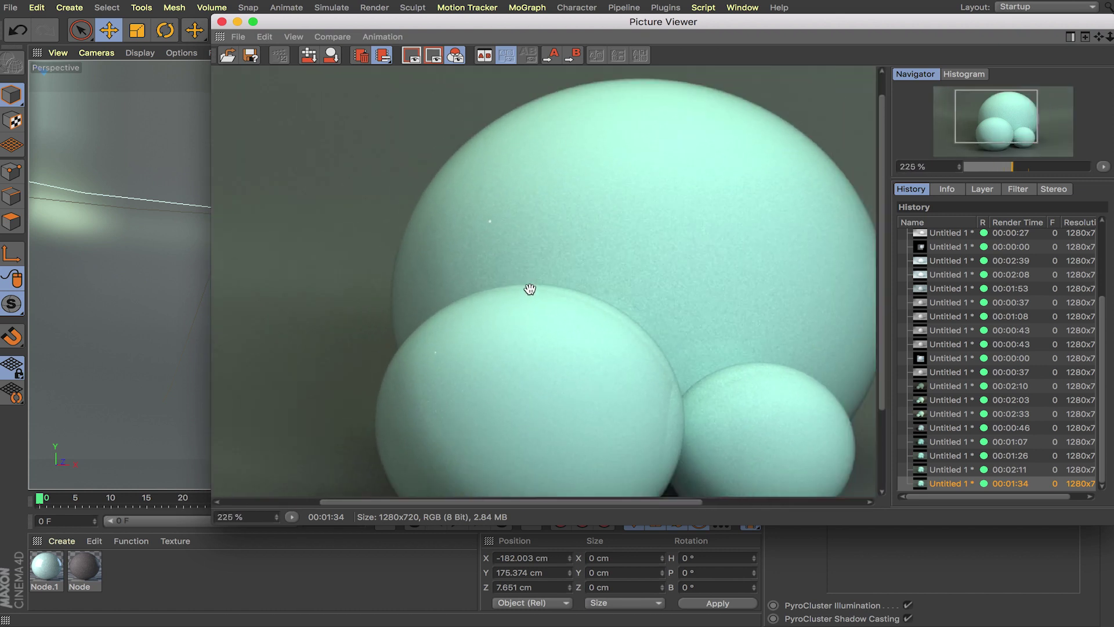
pyautogui.scroll(1, 530, 289)
pyautogui.scroll(1, 532, 293)
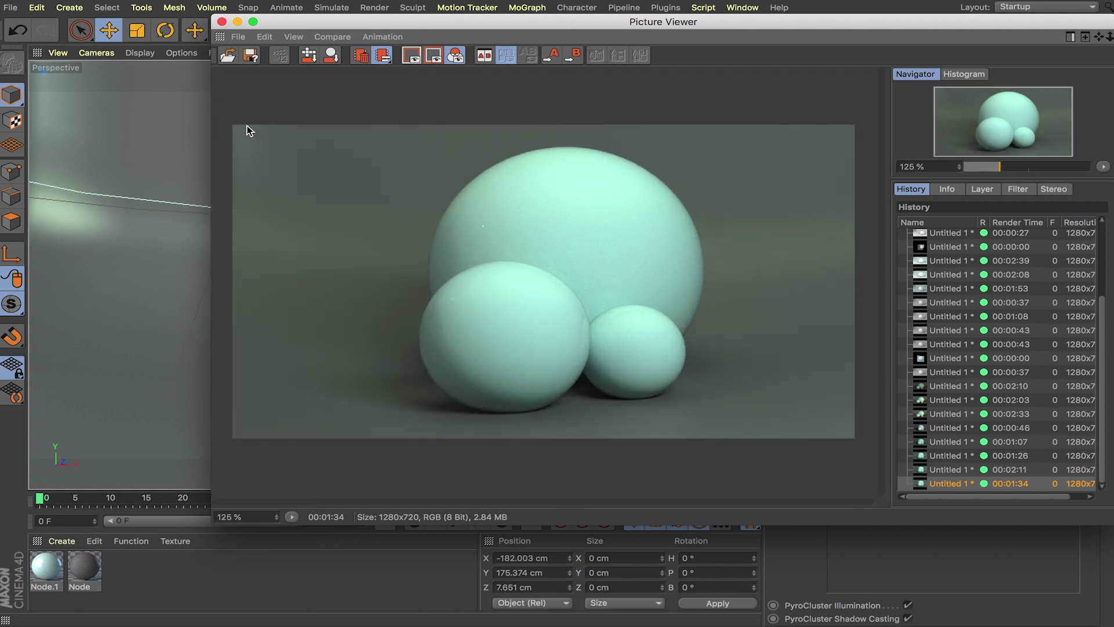
pyautogui.scroll(-1, 245, 133)
pyautogui.scroll(-1, 326, 199)
pyautogui.scroll(1, 311, 177)
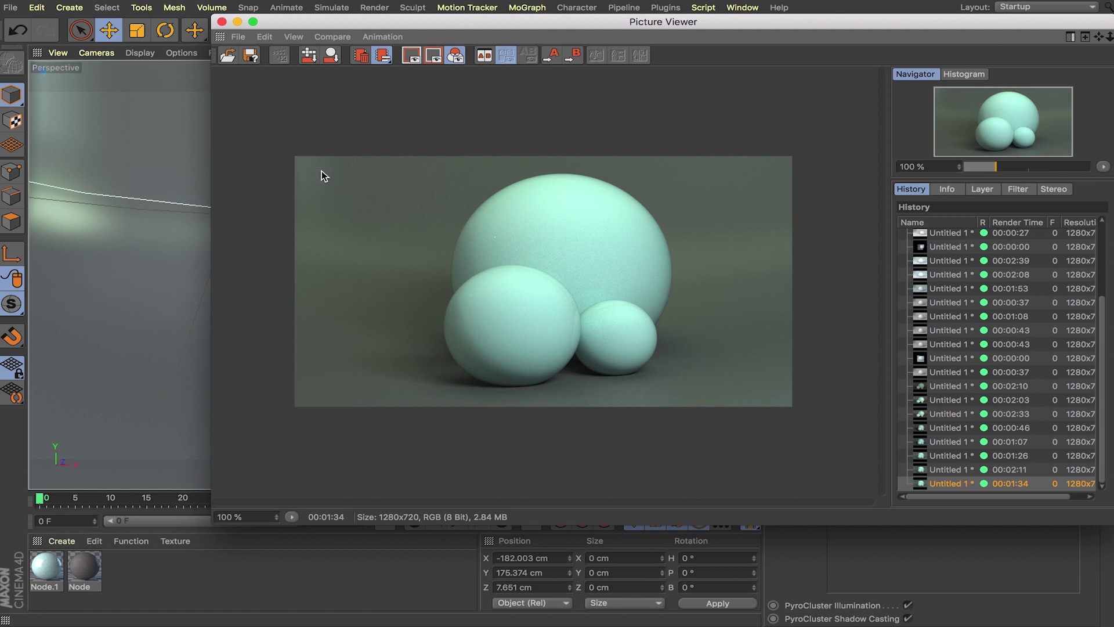
pyautogui.click(956, 459)
pyautogui.click(956, 477)
pyautogui.click(957, 467)
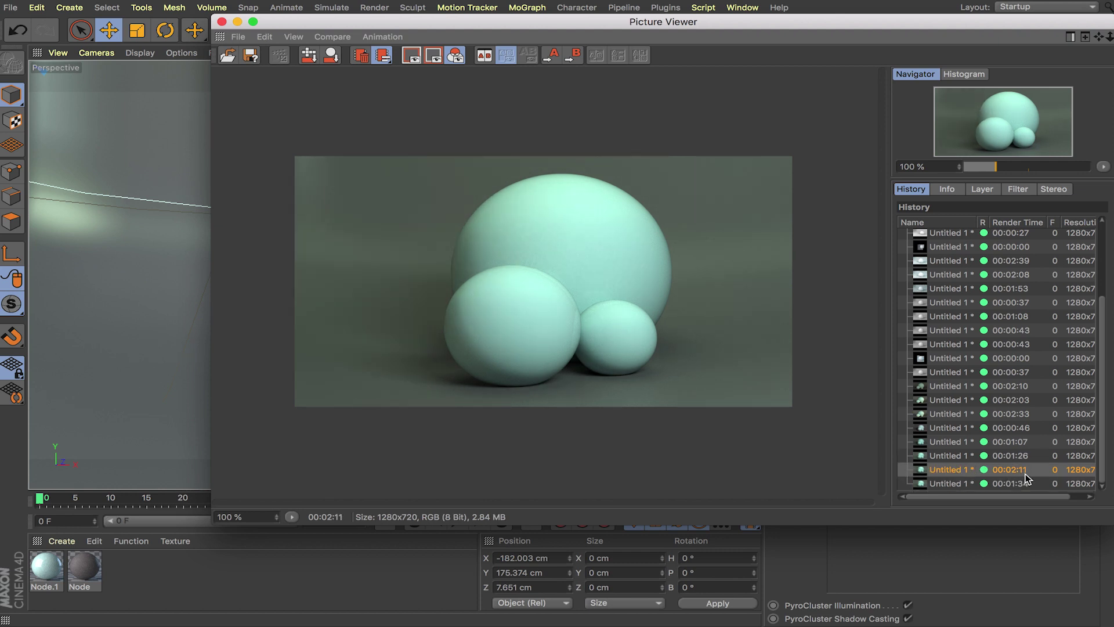
pyautogui.click(960, 457)
pyautogui.click(962, 484)
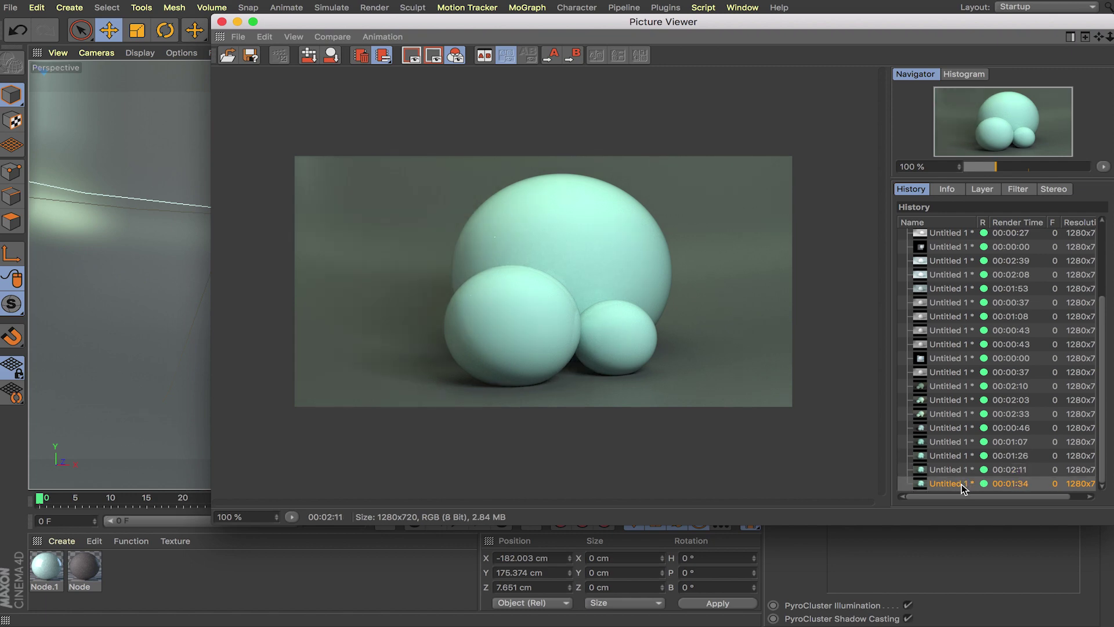
pyautogui.click(222, 22)
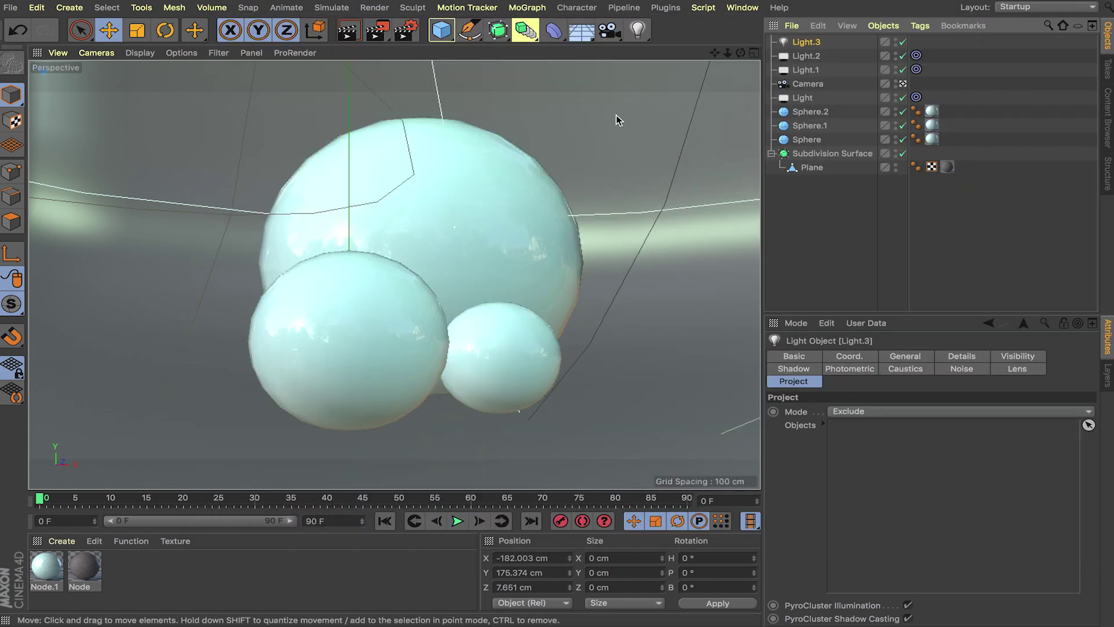
# Switch the viewport off the scene camera back to the editor view.
pyautogui.click(901, 85)
pyautogui.click(901, 84)
pyautogui.click(903, 84)
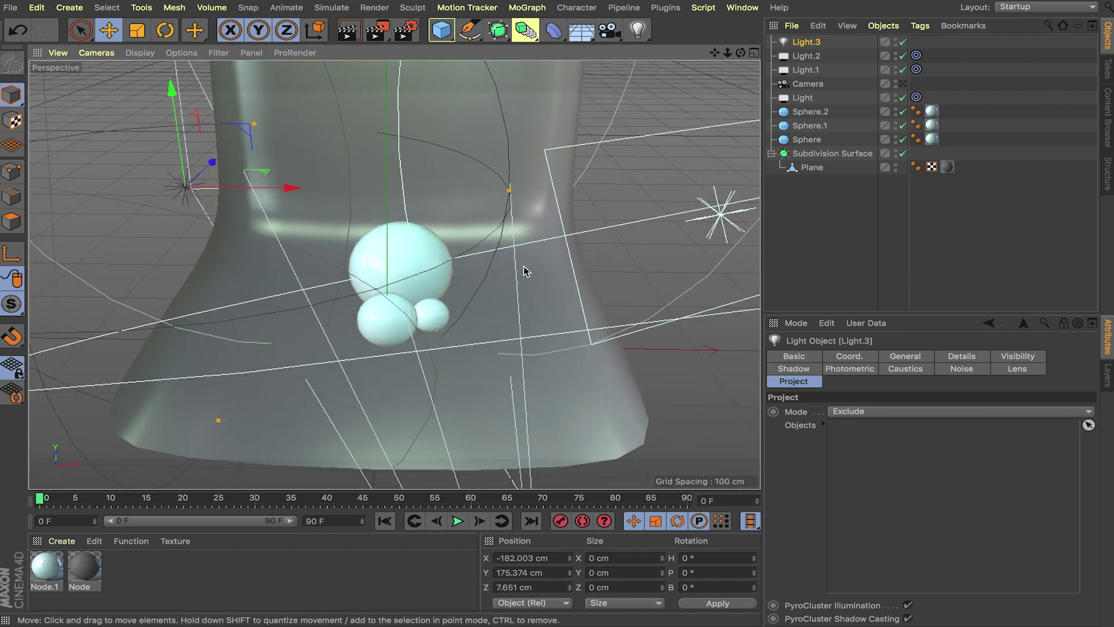
# Show Light.3's General settings and orbit the view around the spheres and backdrop.
pyautogui.click(904, 356)
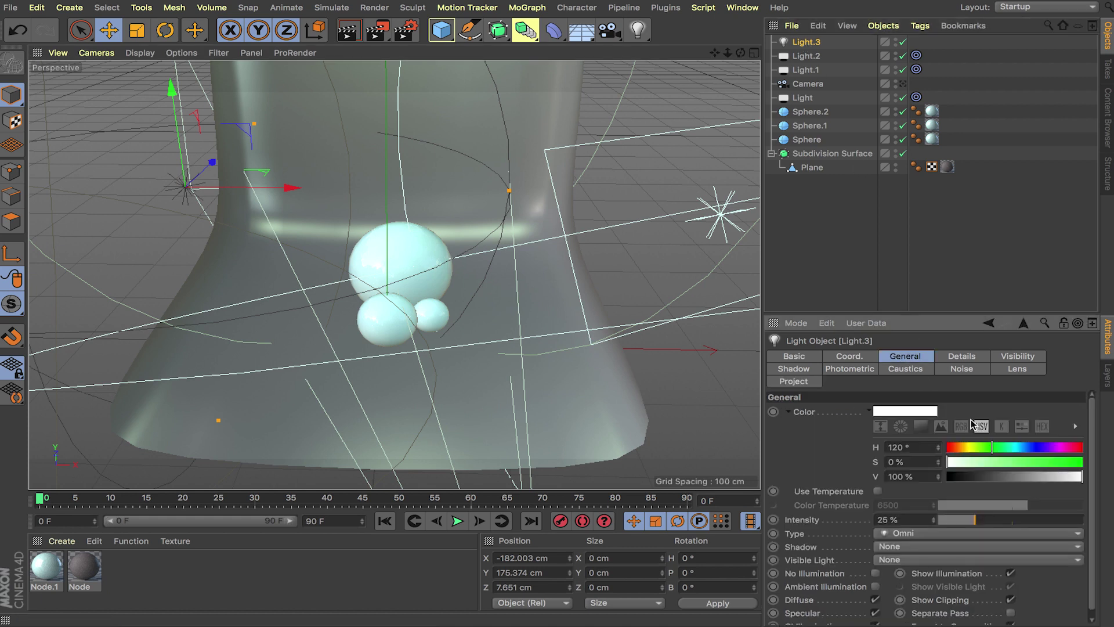
pyautogui.scroll(-1, 1097, 441)
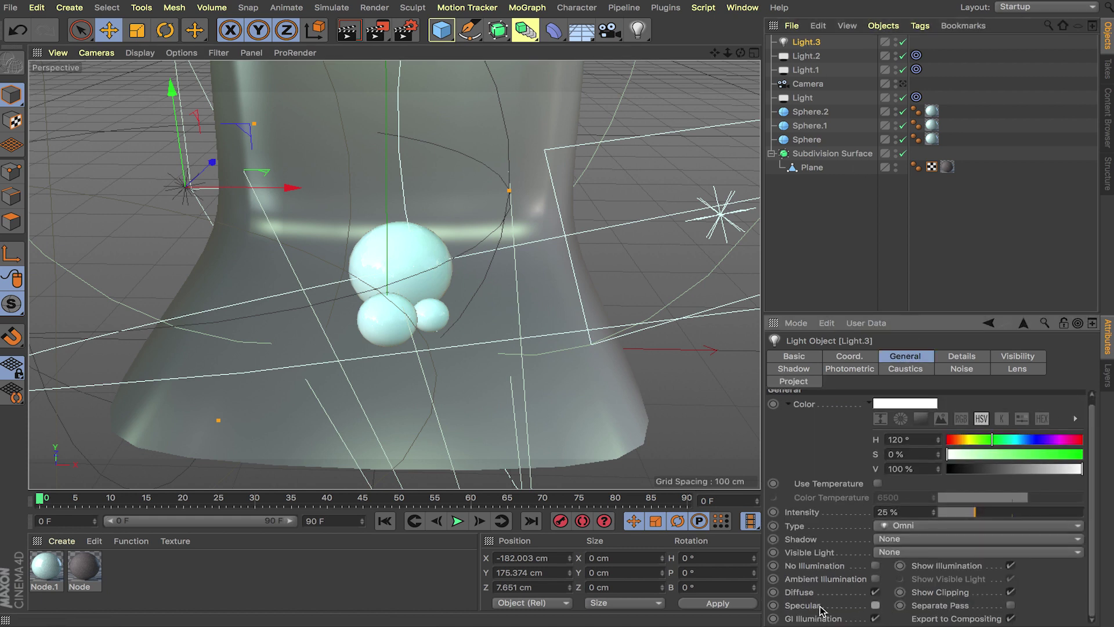
pyautogui.keyDown('alt'); pyautogui.moveTo(410, 370); pyautogui.dragTo(396, 337); pyautogui.keyUp('alt')
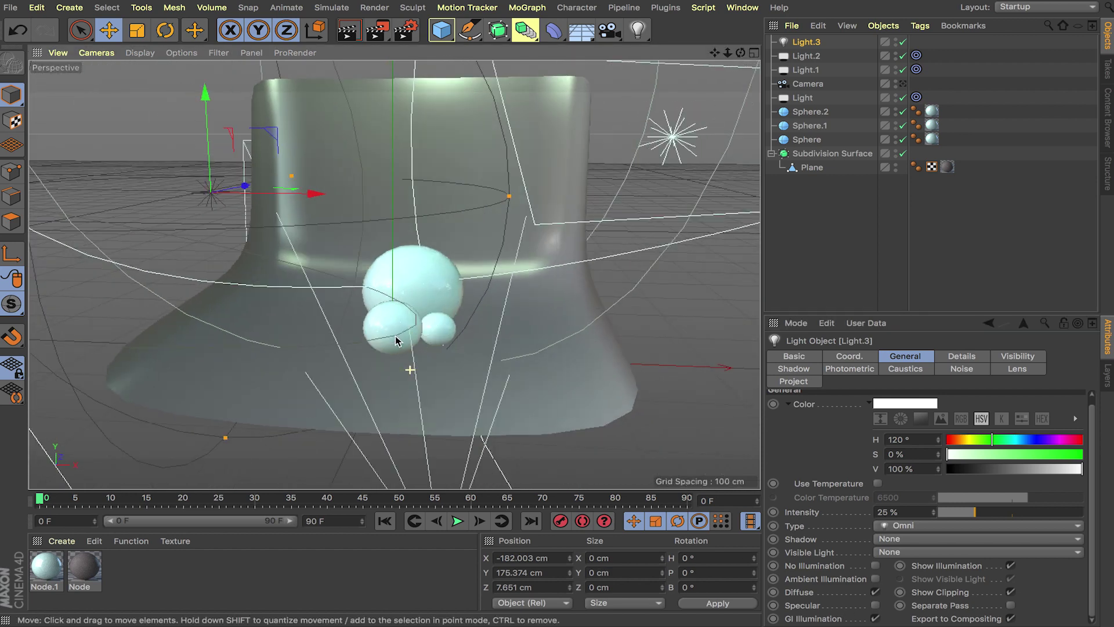
pyautogui.keyDown('alt'); pyautogui.moveTo(373, 272); pyautogui.dragTo(446, 388); pyautogui.keyUp('alt')
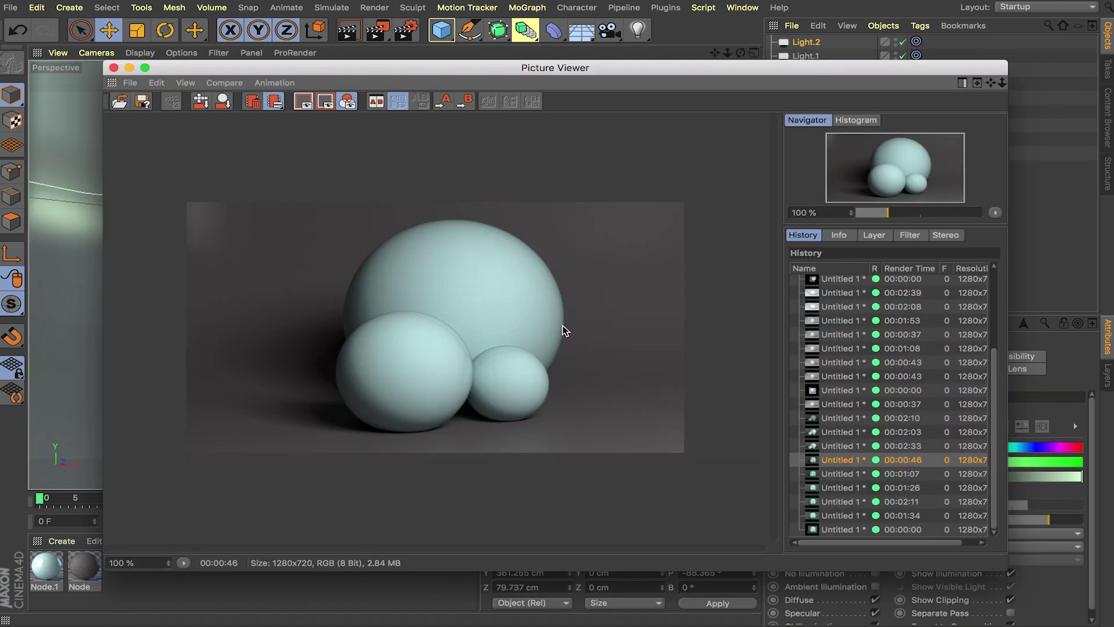
# Flip through the 1:07, 1:26, 2:11 and 1:34 History renders, ending on 1:34.
pyautogui.scroll(-2, 423, 351)
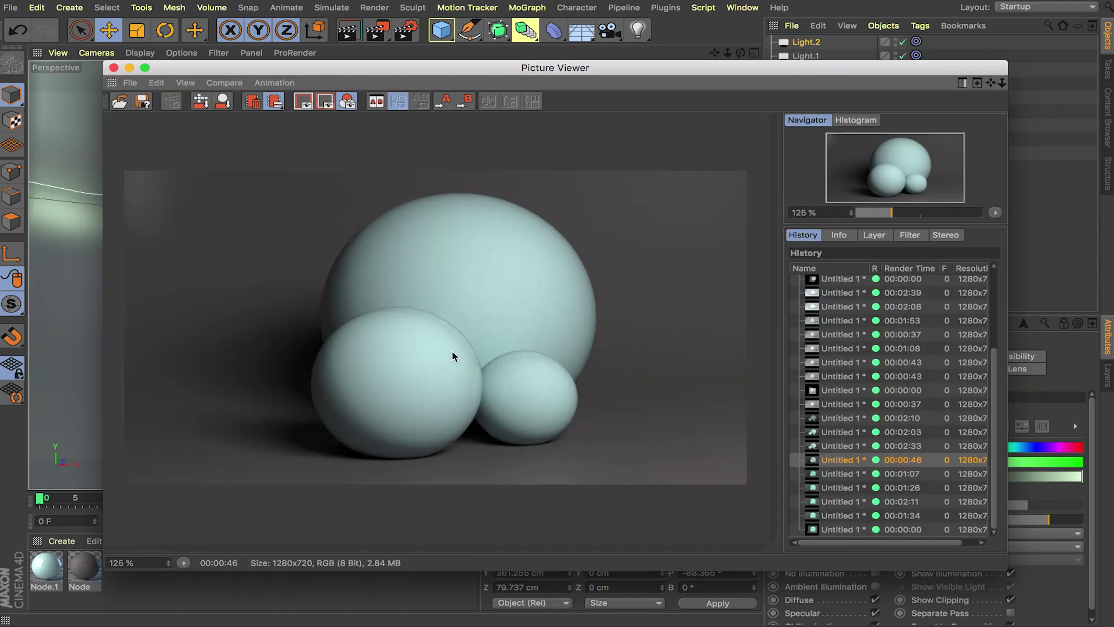
pyautogui.scroll(-1, 452, 354)
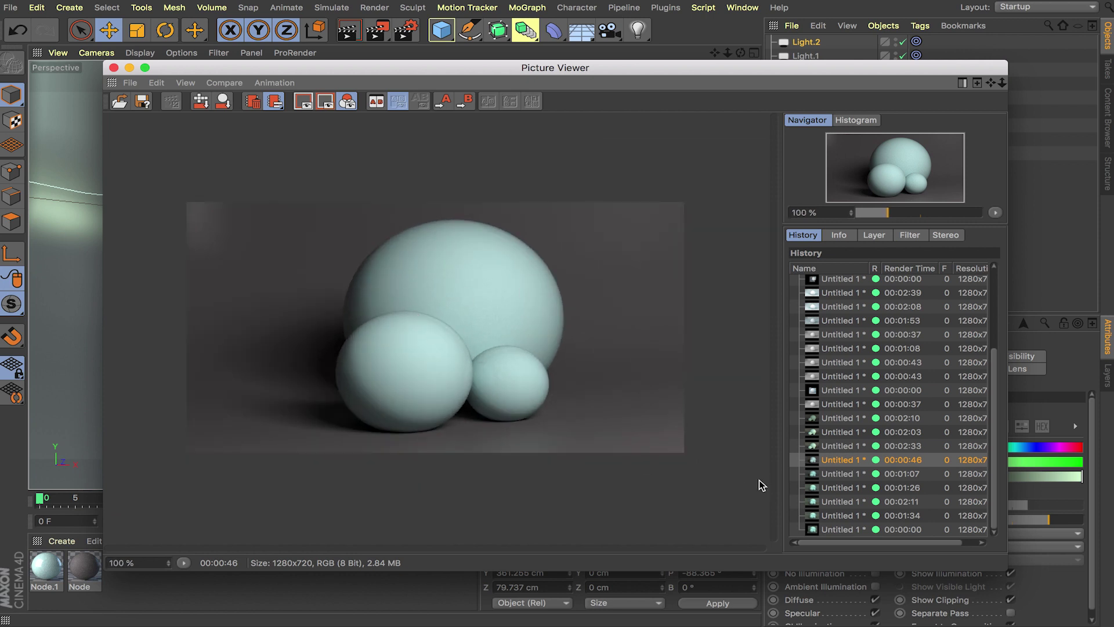
pyautogui.click(843, 475)
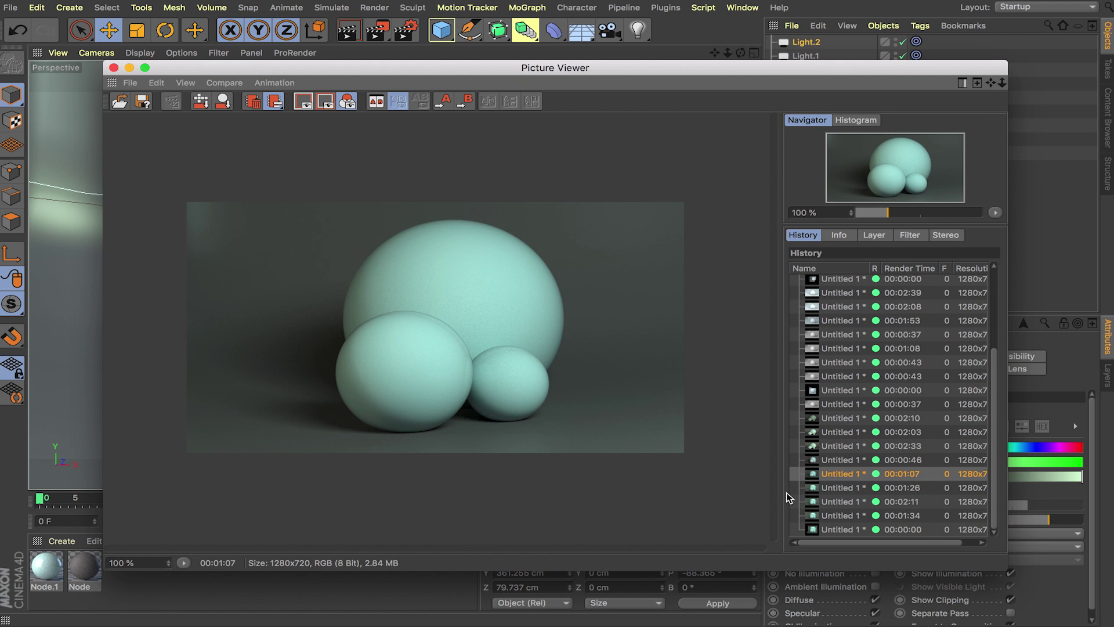
pyautogui.click(854, 488)
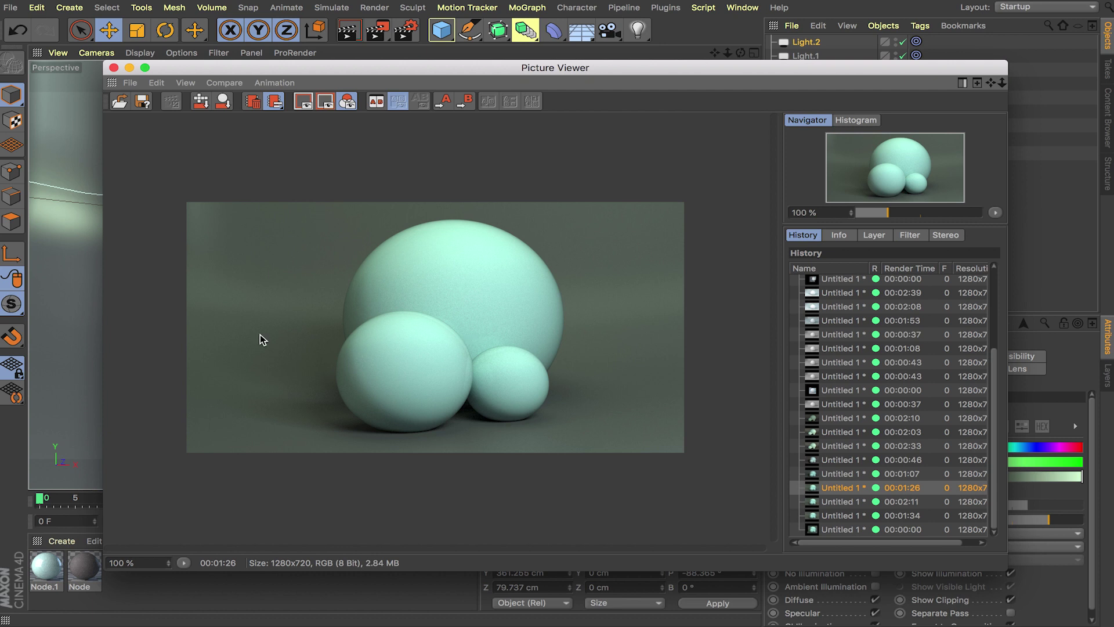
pyautogui.click(850, 504)
pyautogui.click(851, 489)
pyautogui.click(851, 502)
pyautogui.click(852, 488)
pyautogui.click(851, 503)
pyautogui.click(850, 491)
pyautogui.click(851, 499)
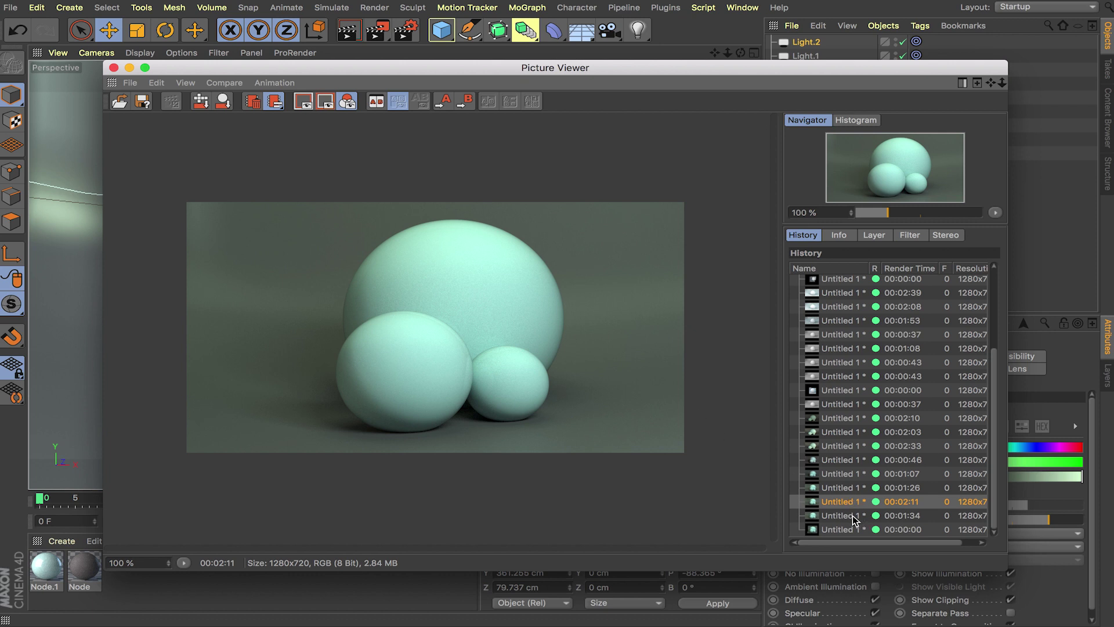
pyautogui.click(854, 515)
pyautogui.click(846, 502)
pyautogui.click(851, 516)
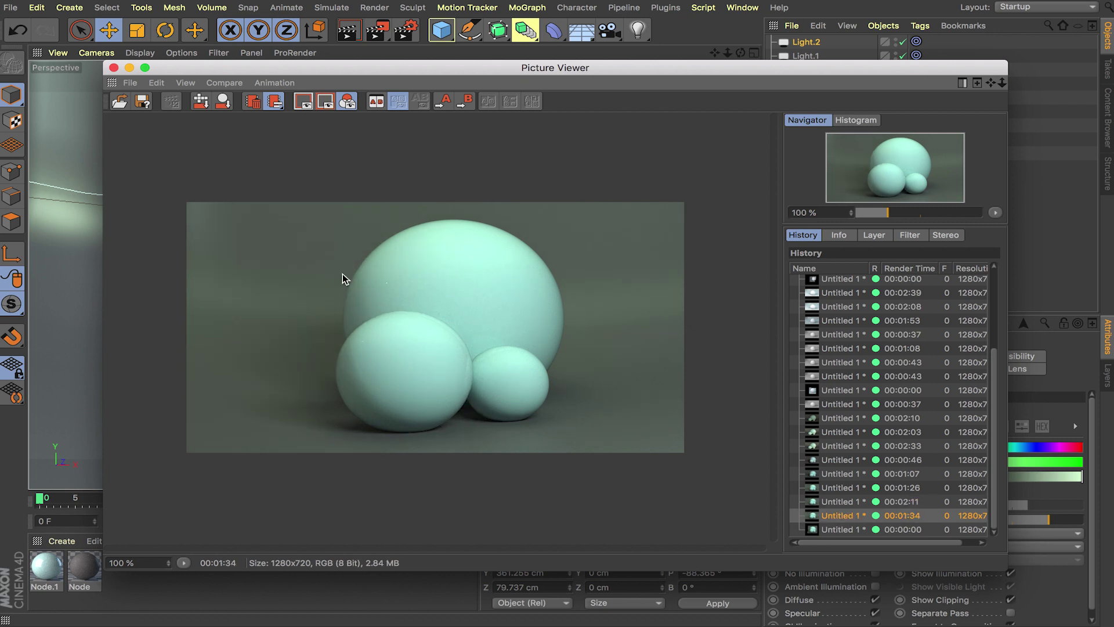
# Move the Picture Viewer up and left and zoom the 1:34 render back to 100%.
pyautogui.moveTo(548, 70); pyautogui.dragTo(531, 53)
pyautogui.scroll(-1, 467, 376)
pyautogui.scroll(4, 465, 374)
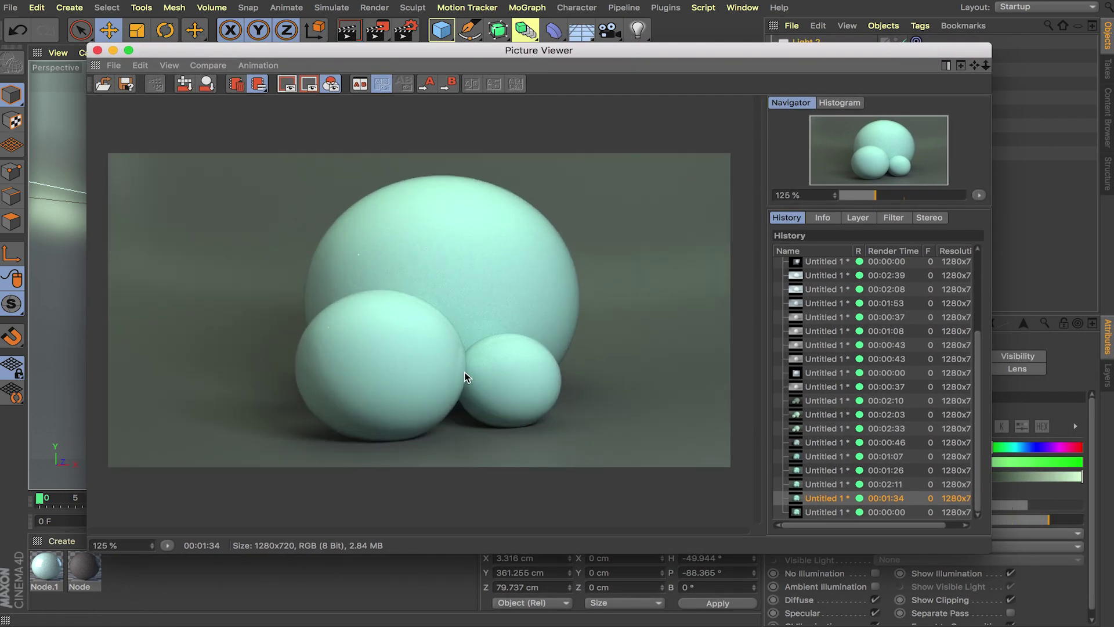
pyautogui.scroll(-2, 464, 372)
pyautogui.scroll(-4, 465, 372)
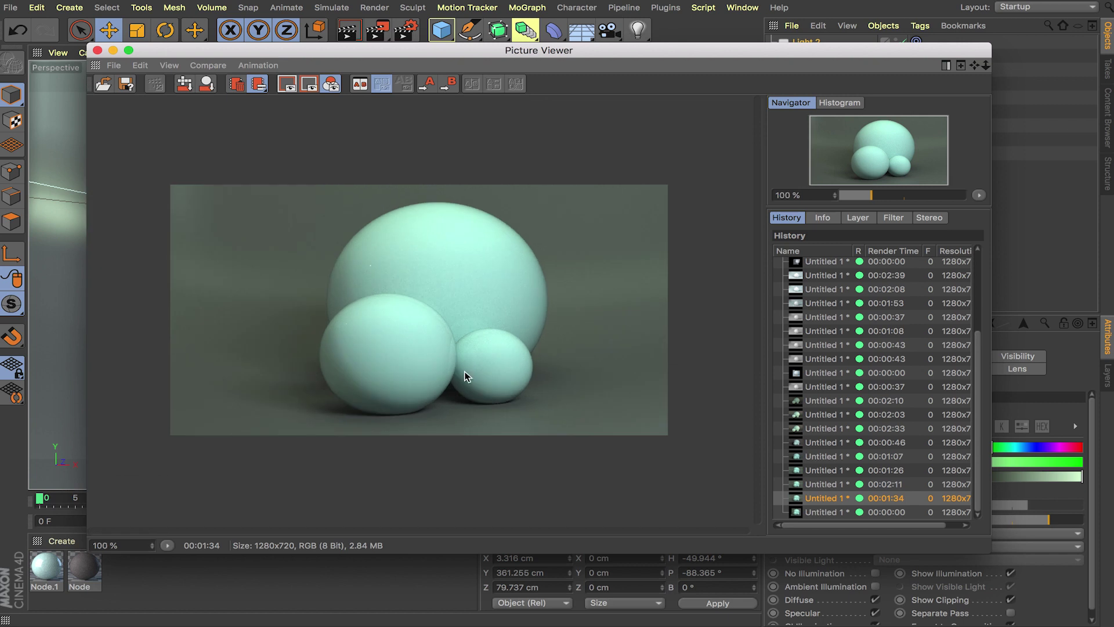
pyautogui.scroll(2, 453, 366)
pyautogui.scroll(3, 453, 365)
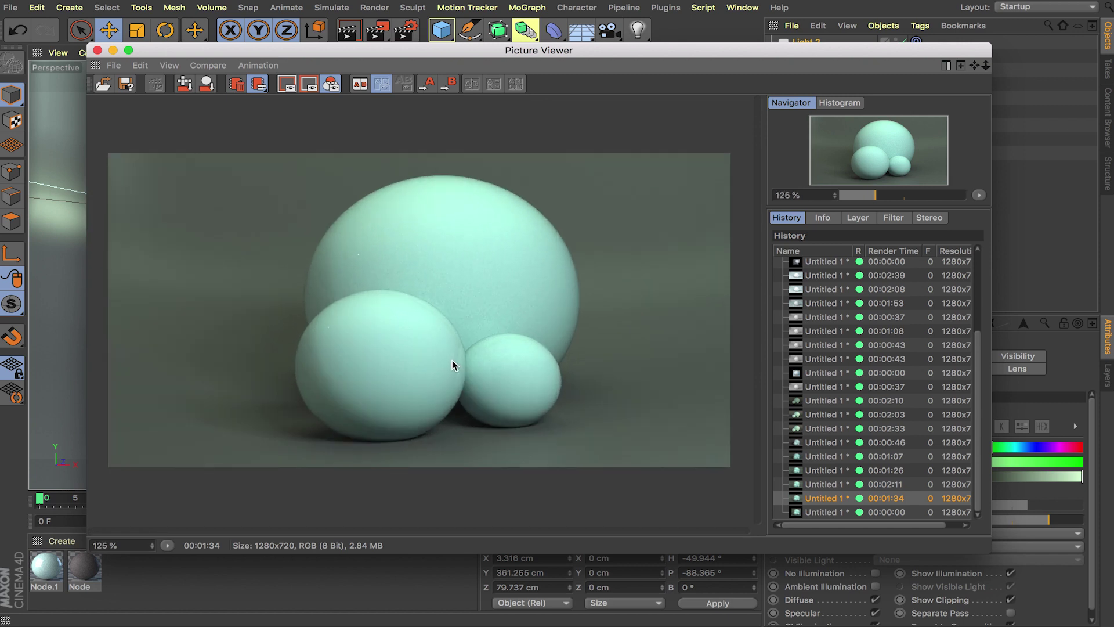
pyautogui.scroll(-4, 452, 363)
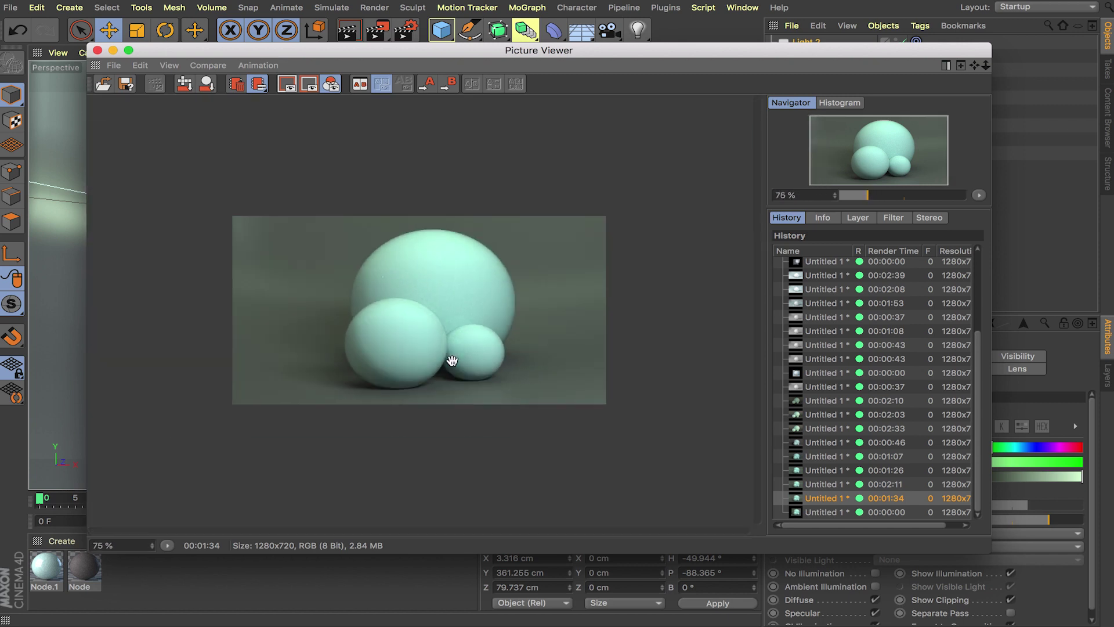
pyautogui.scroll(2, 453, 363)
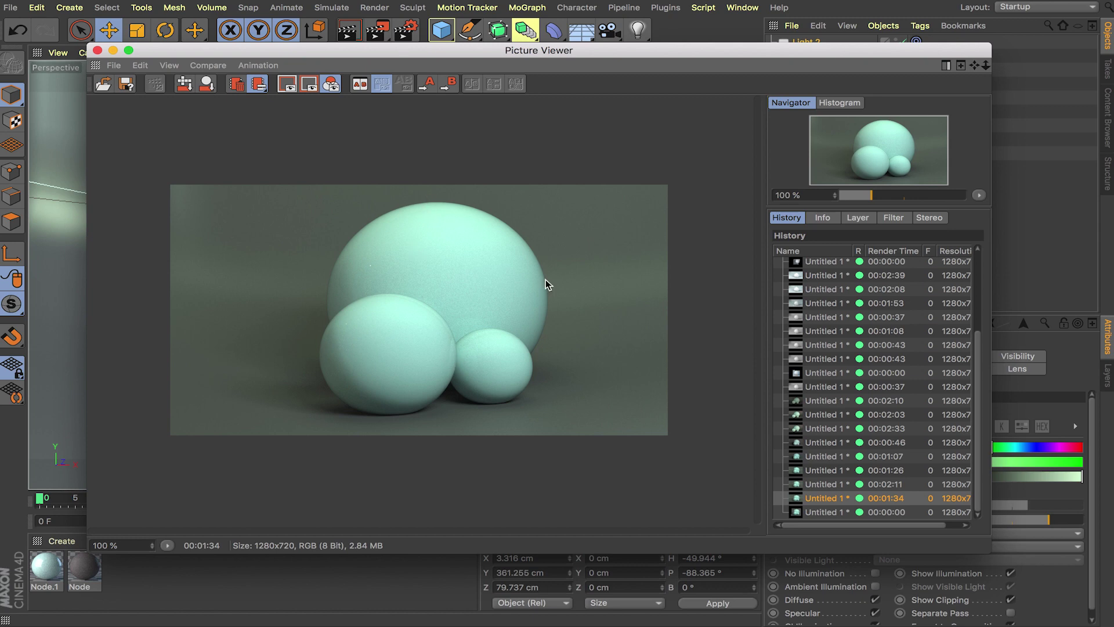